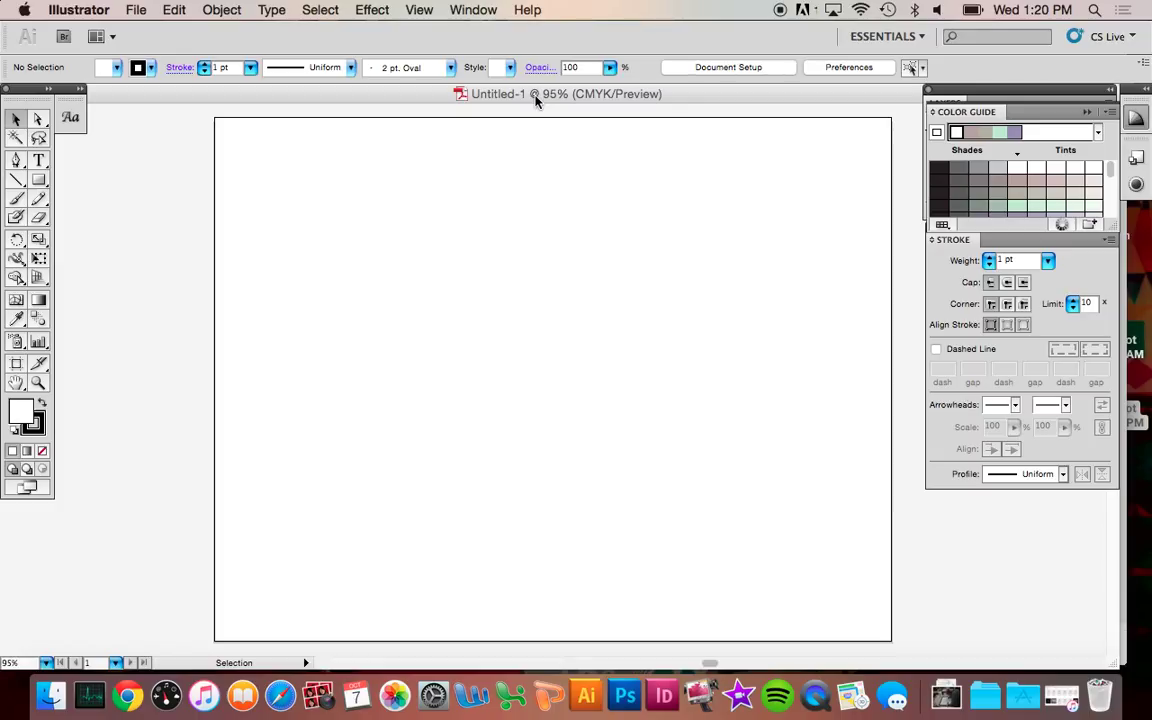
Step: Draw a near-square rectangle of about 140 × 138 pt in the upper part of the artboard and fill it dusty pink
click(38, 180)
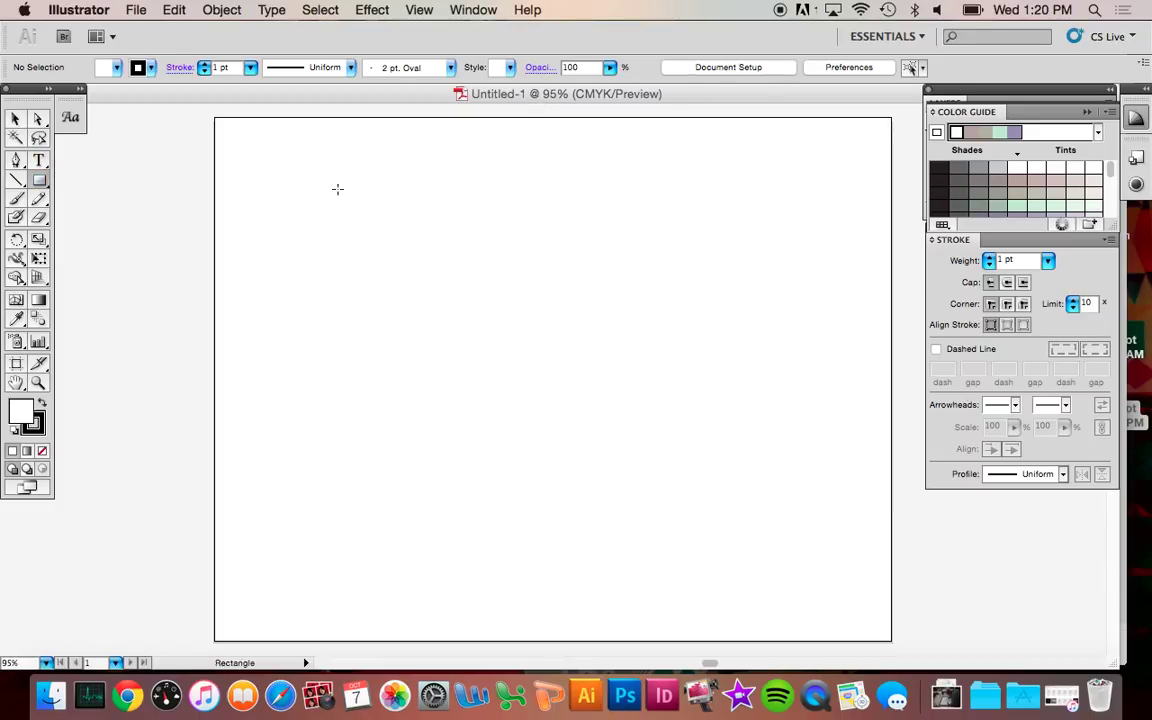
drag(377, 197, 497, 315)
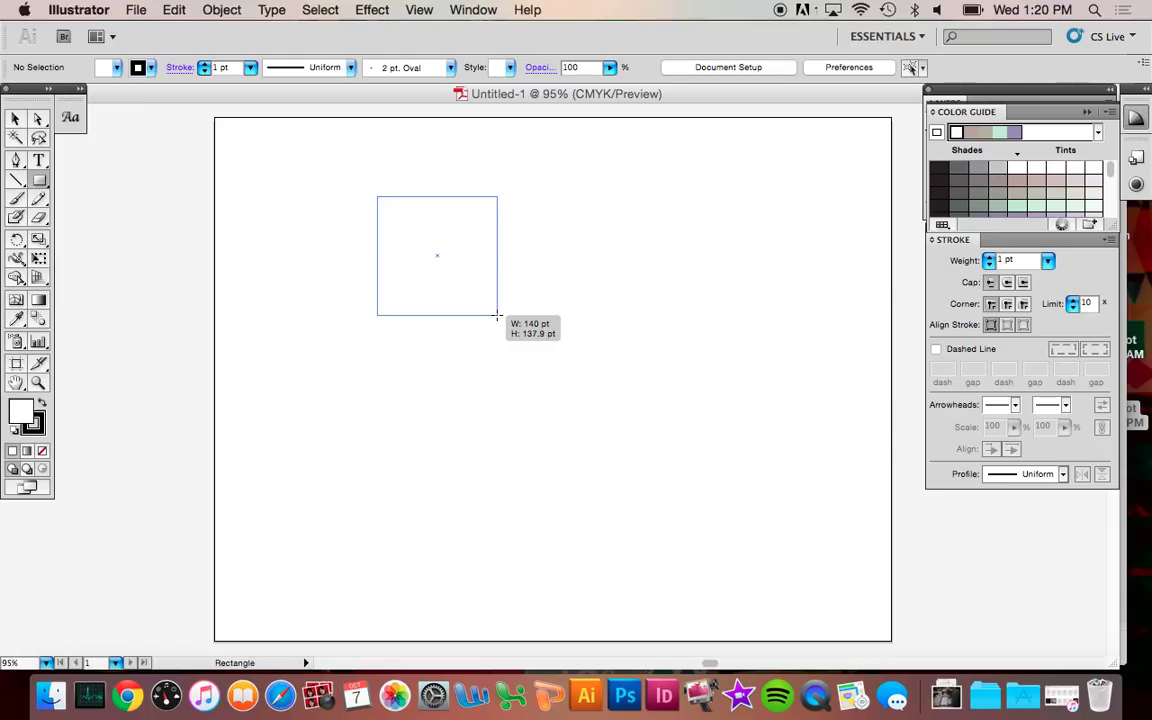
drag(497, 315, 497, 315)
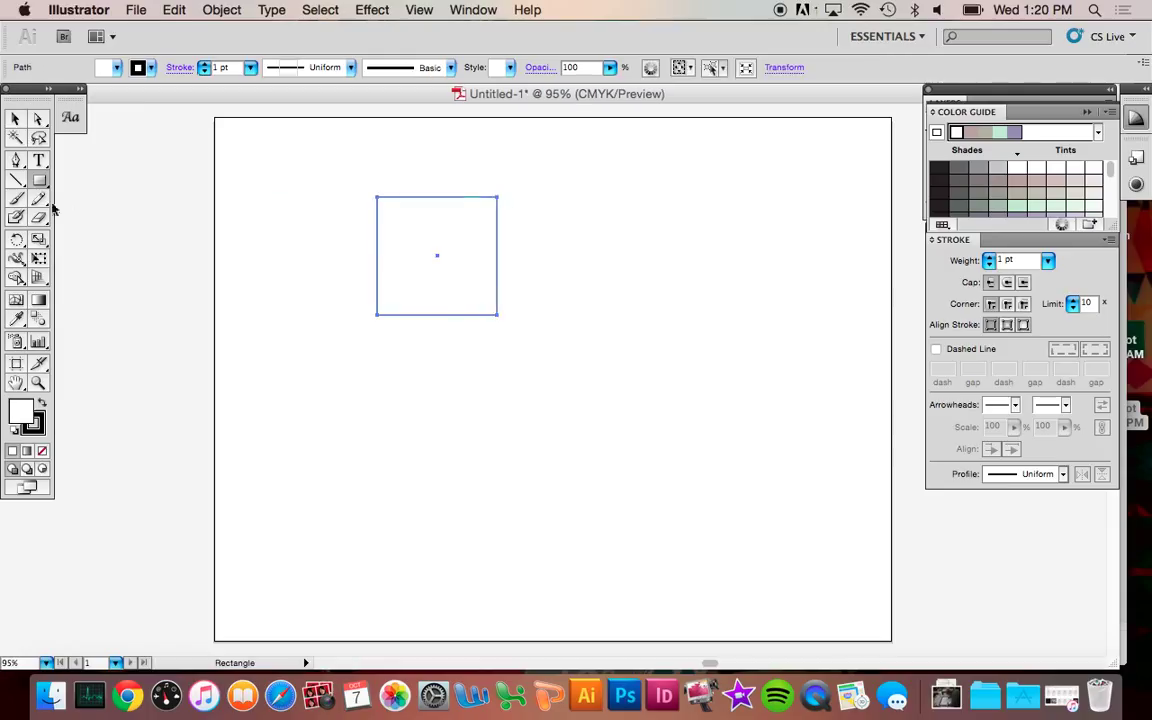
click(1017, 180)
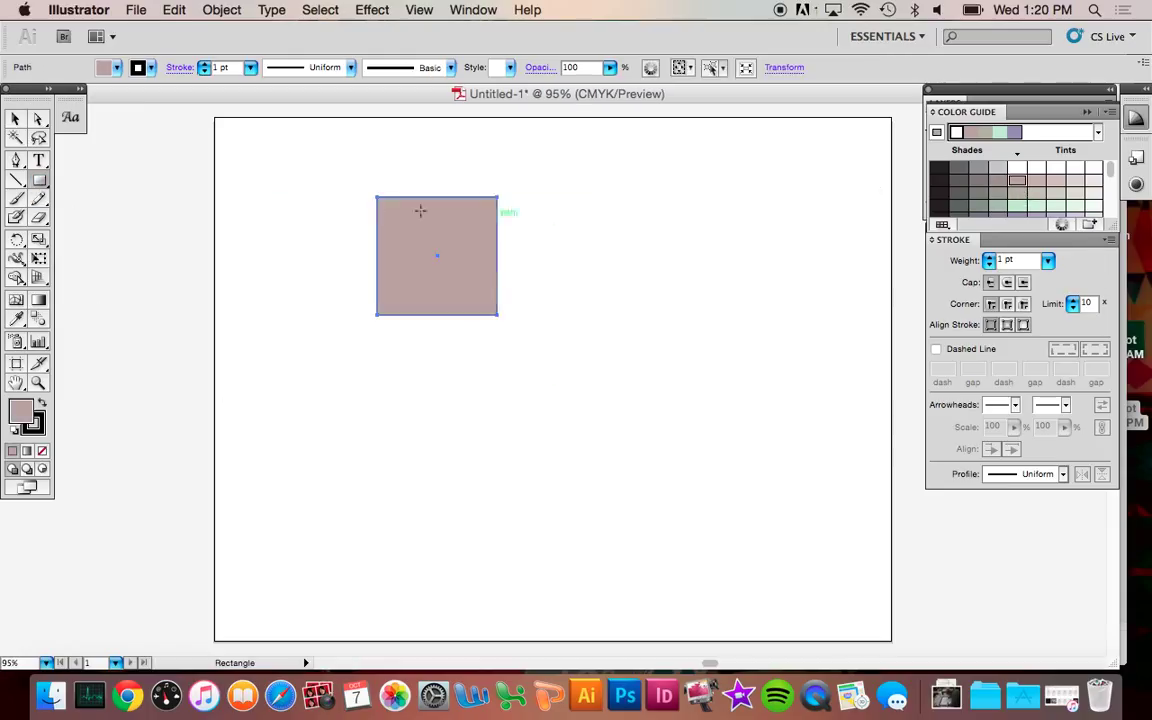
Step: Draw a hexagon over the square, fill it muted green, and move it up and left so it partly overlaps the square
drag(39, 180, 113, 245)
drag(430, 236, 488, 292)
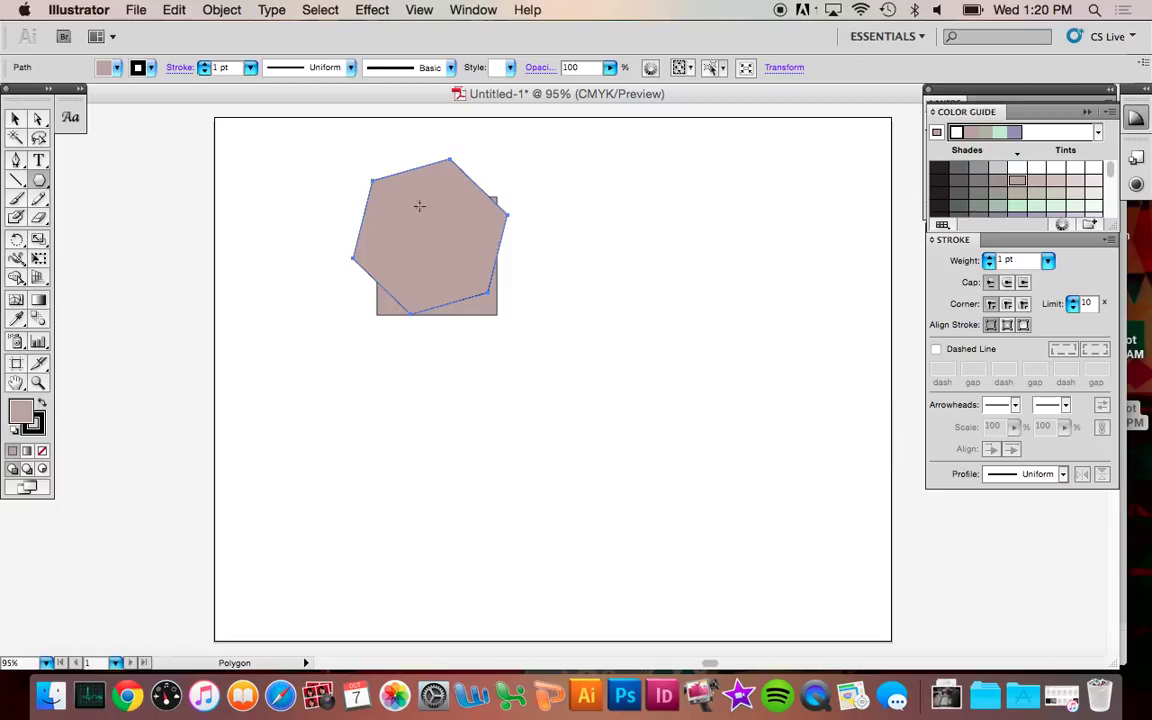
click(1003, 206)
click(15, 118)
drag(376, 207, 315, 197)
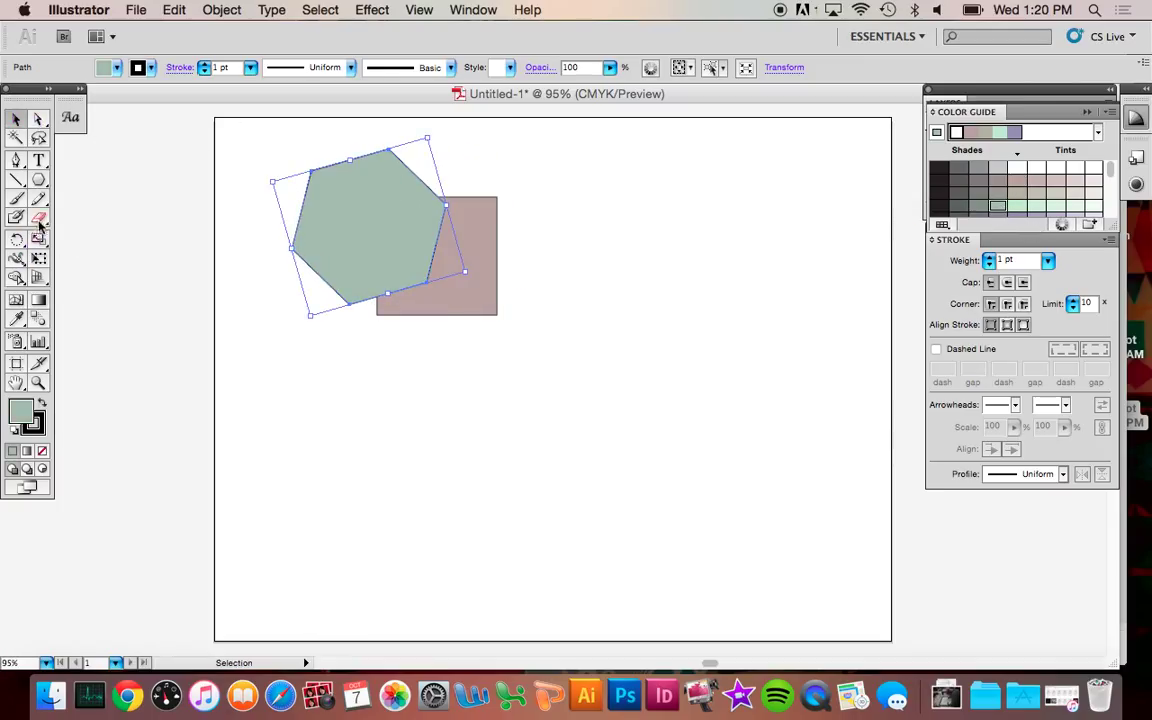
Step: Draw a five-pointed star below the hexagon, fill it purple, and shift it up and left over the other two shapes
drag(33, 183, 103, 255)
drag(430, 346, 497, 428)
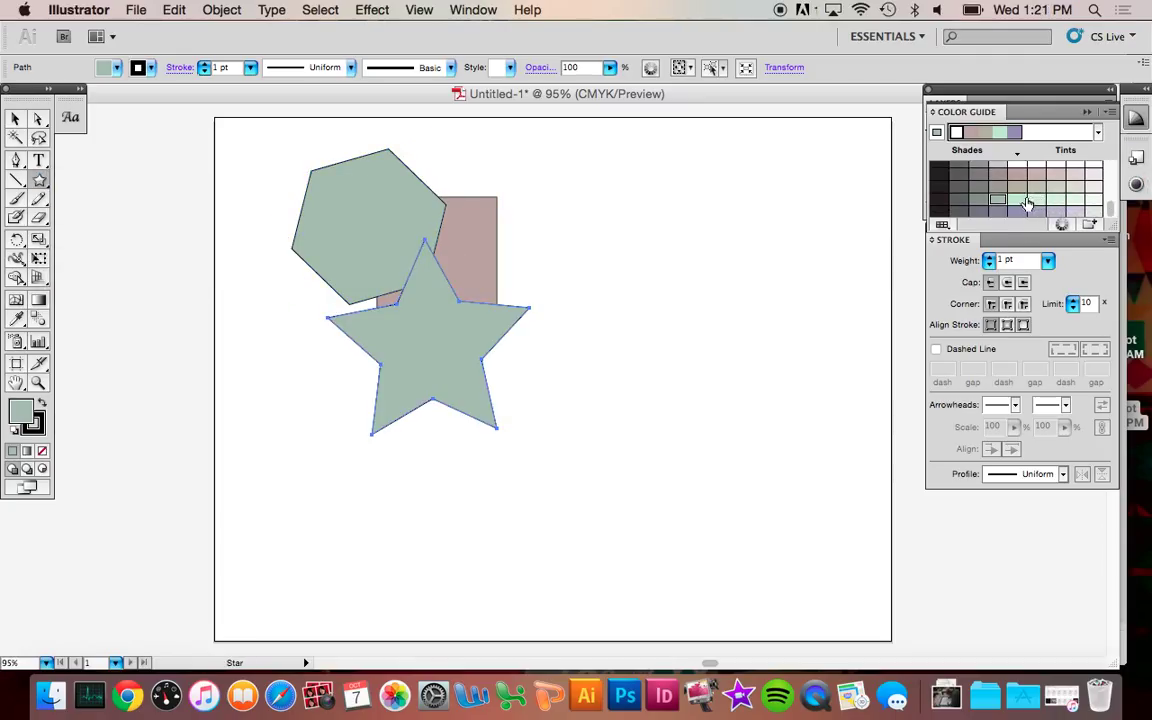
click(1022, 215)
click(15, 118)
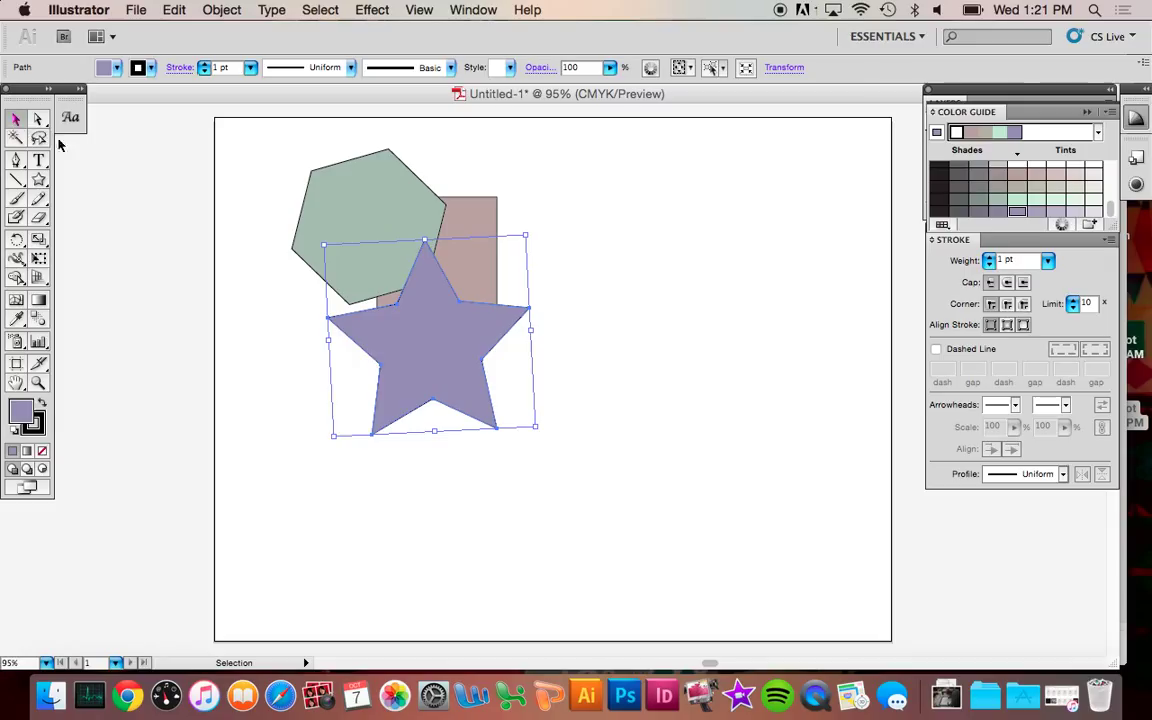
drag(422, 346, 393, 334)
click(522, 230)
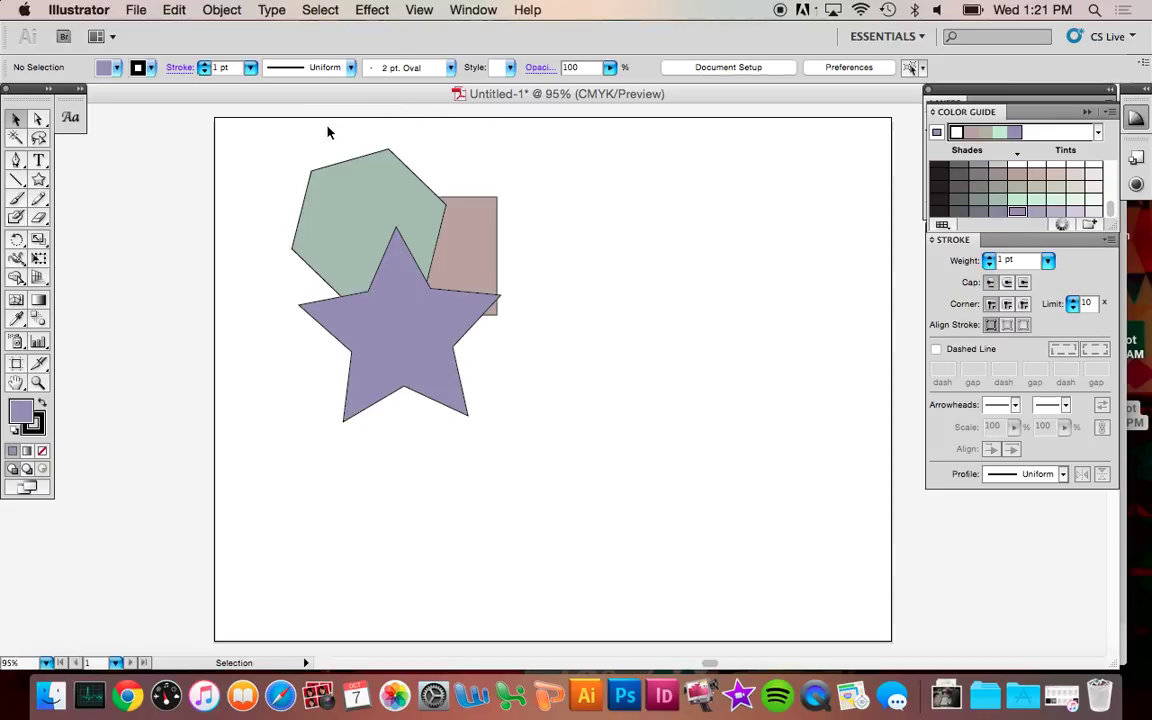
Step: Group the hexagon, square and star, and deselect them
drag(261, 138, 557, 410)
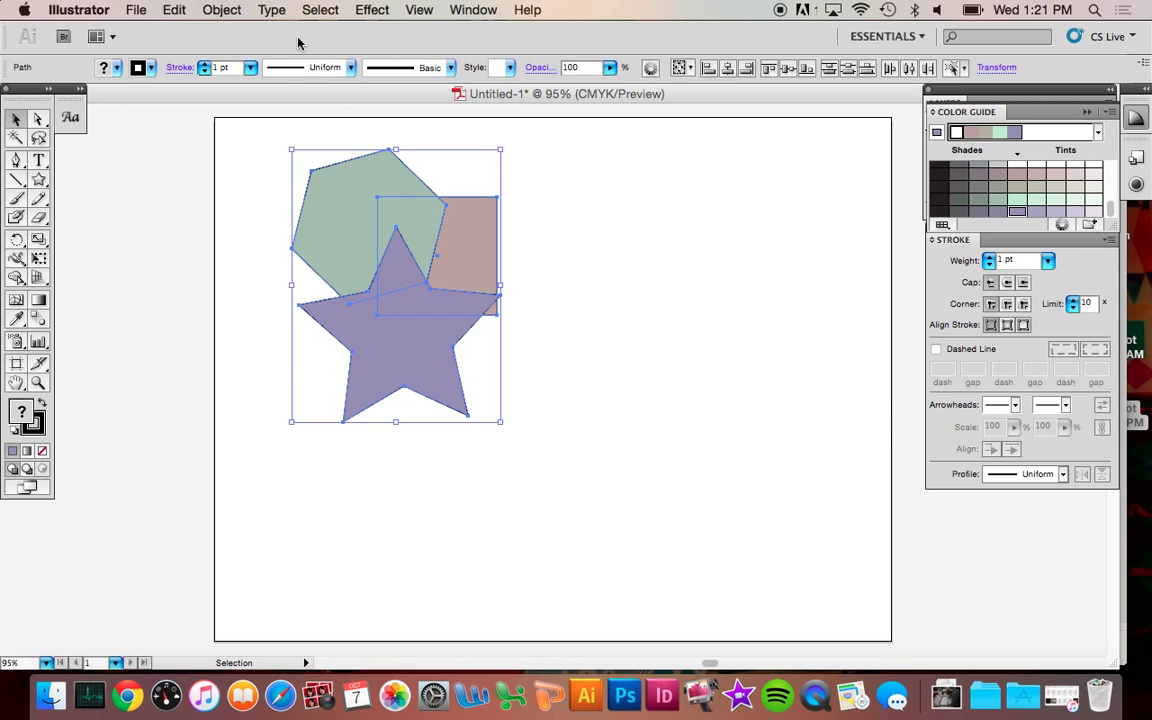
click(218, 10)
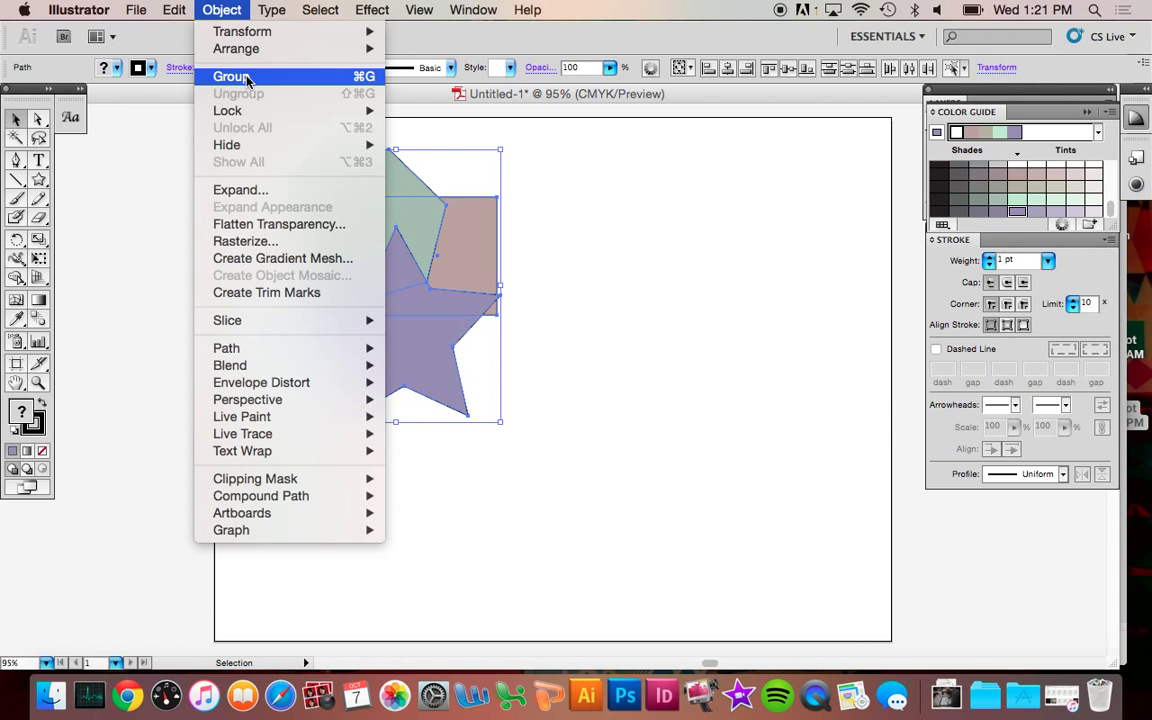
click(248, 80)
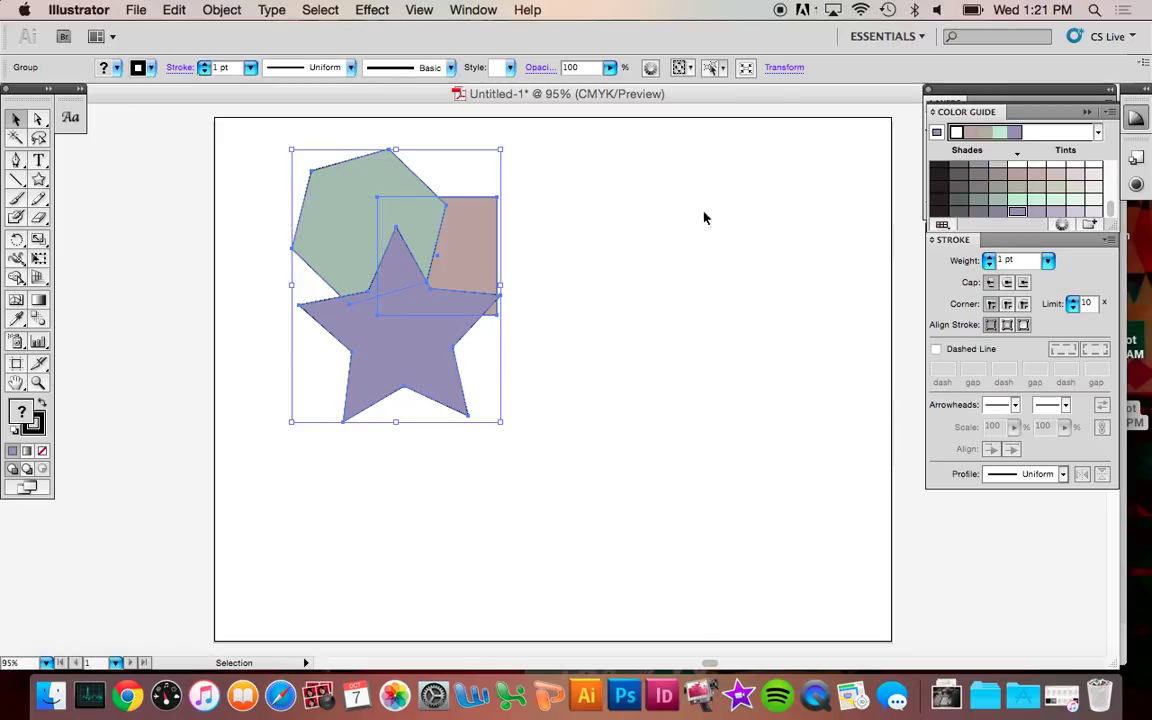
click(640, 270)
Step: Move the grouped shapes around the artboard, leaving them slightly right of and below their original position
drag(373, 224, 477, 243)
click(734, 270)
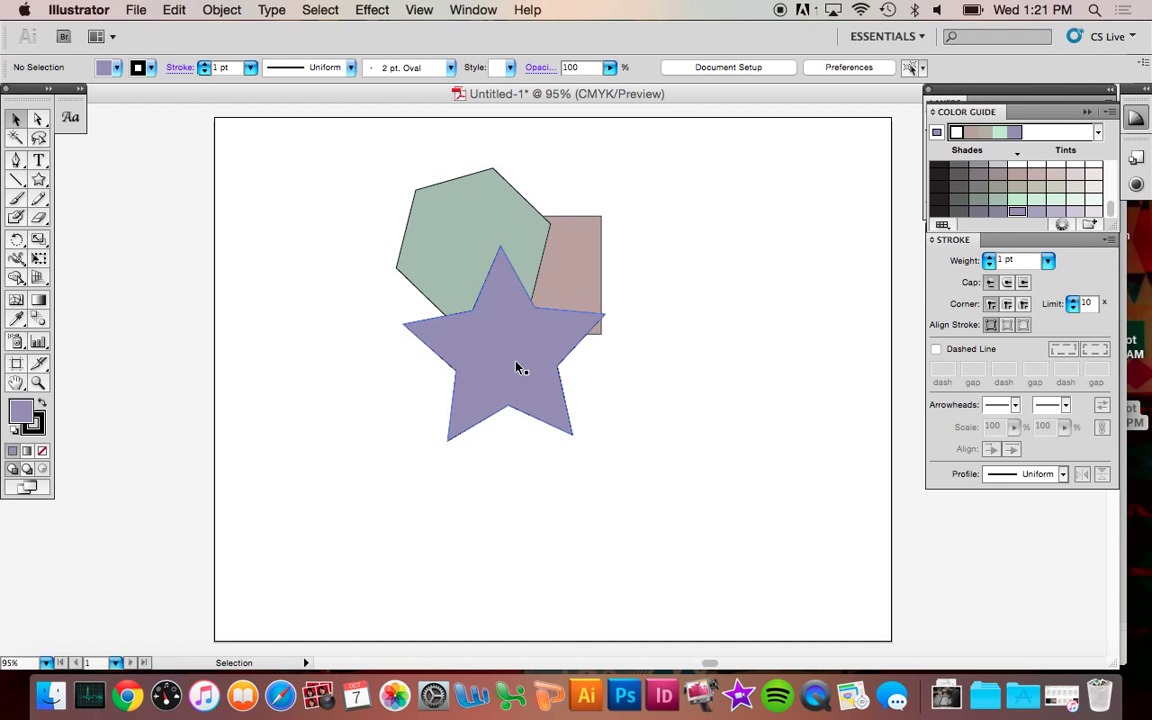
drag(520, 370, 408, 357)
click(589, 280)
drag(439, 191, 480, 248)
Step: Ungroup the three shapes and deselect them
drag(285, 167, 615, 466)
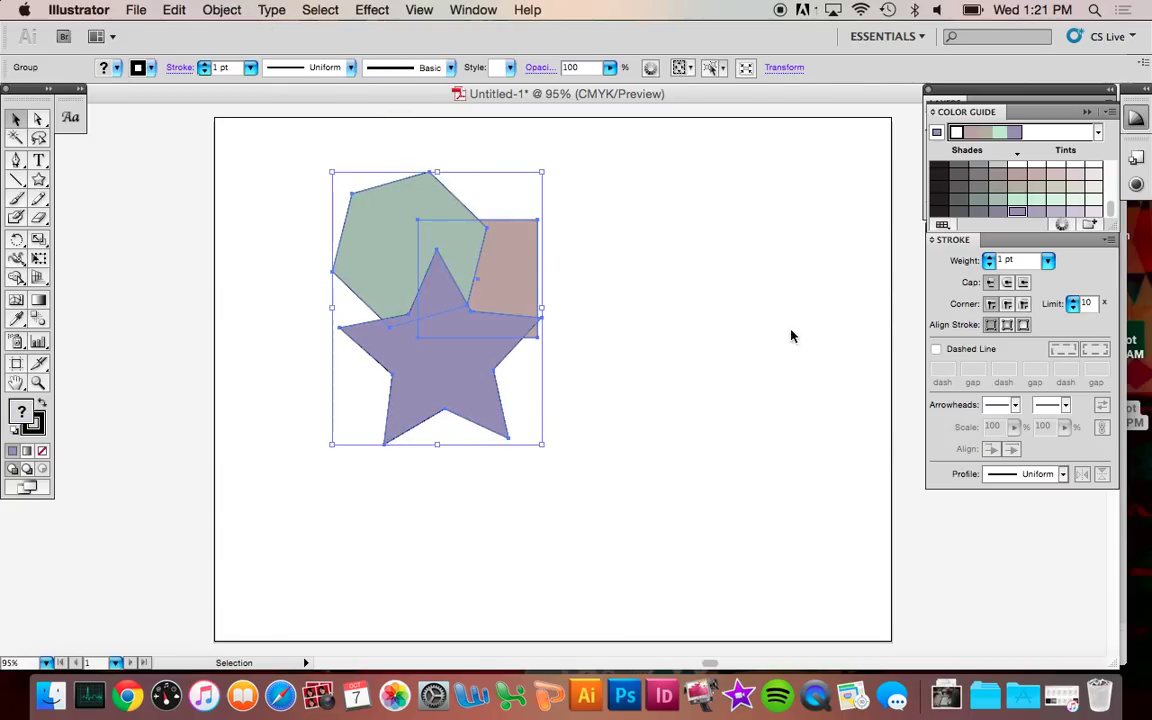
click(212, 10)
click(257, 94)
click(480, 168)
Step: Reposition the shapes individually: the hexagon up and left, the square slightly right, and the star upward over both
drag(400, 215, 371, 194)
click(555, 242)
drag(511, 244, 527, 237)
click(527, 343)
drag(466, 366, 464, 307)
click(697, 318)
click(816, 299)
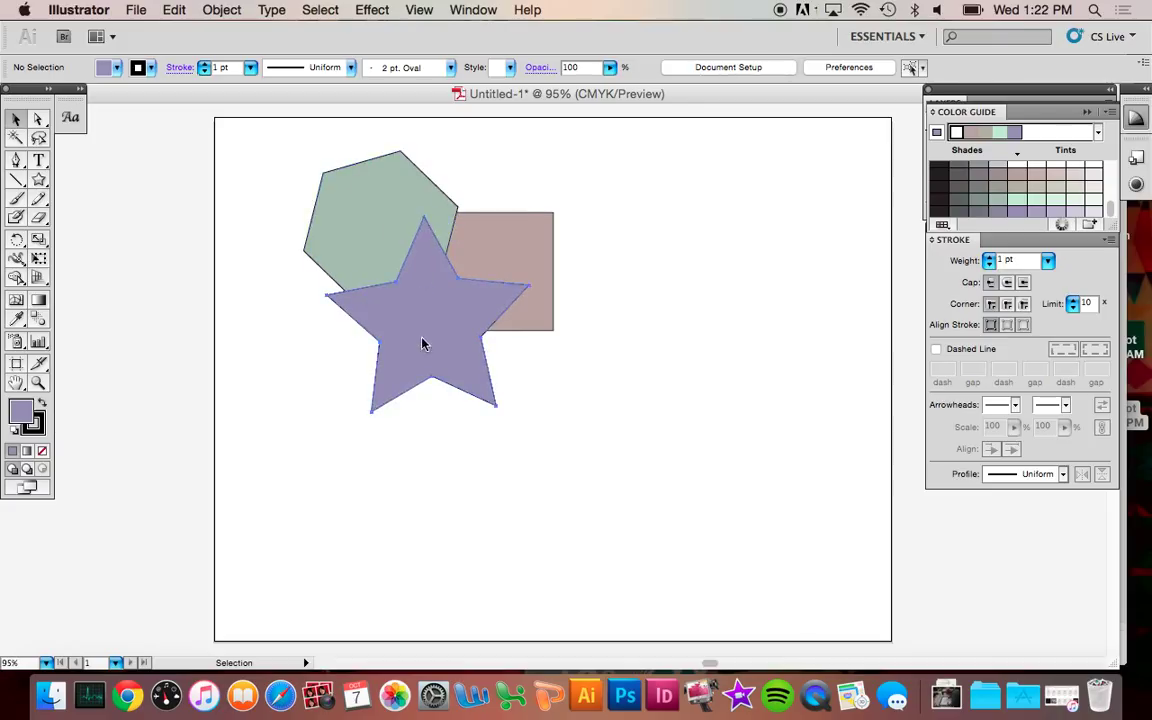
Step: Send the star backward one level behind the hexagon, and restore it to the front
click(430, 272)
click(207, 9)
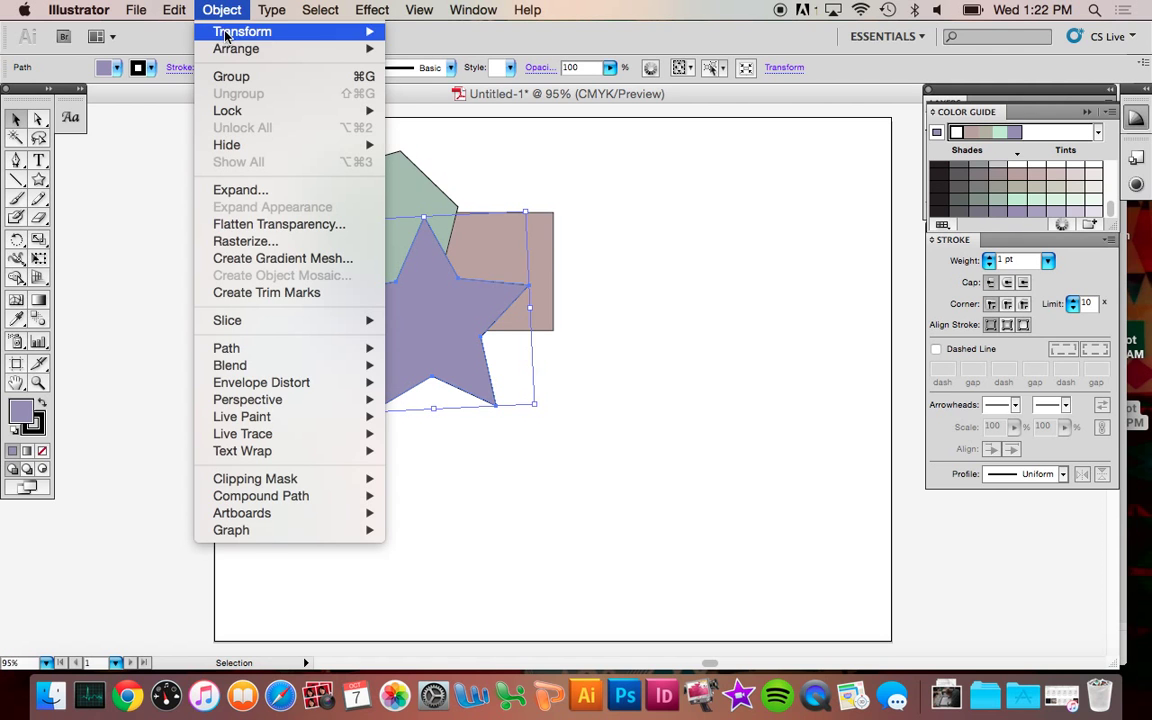
mouse_move(206, 47)
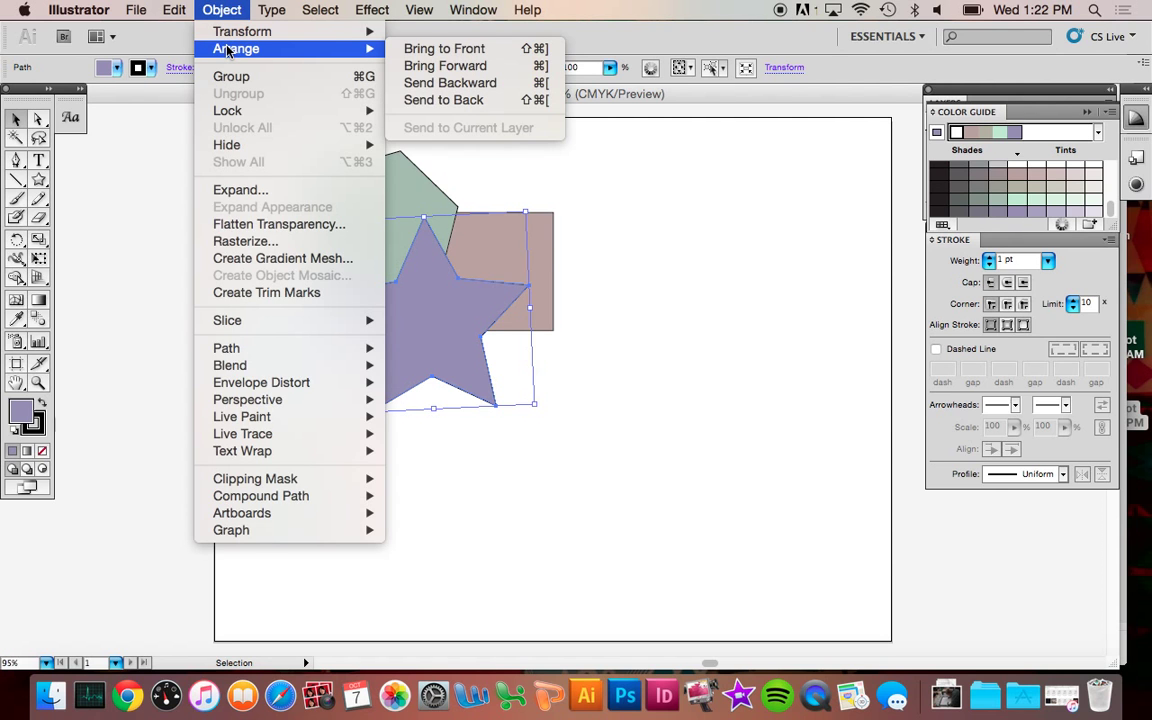
click(450, 84)
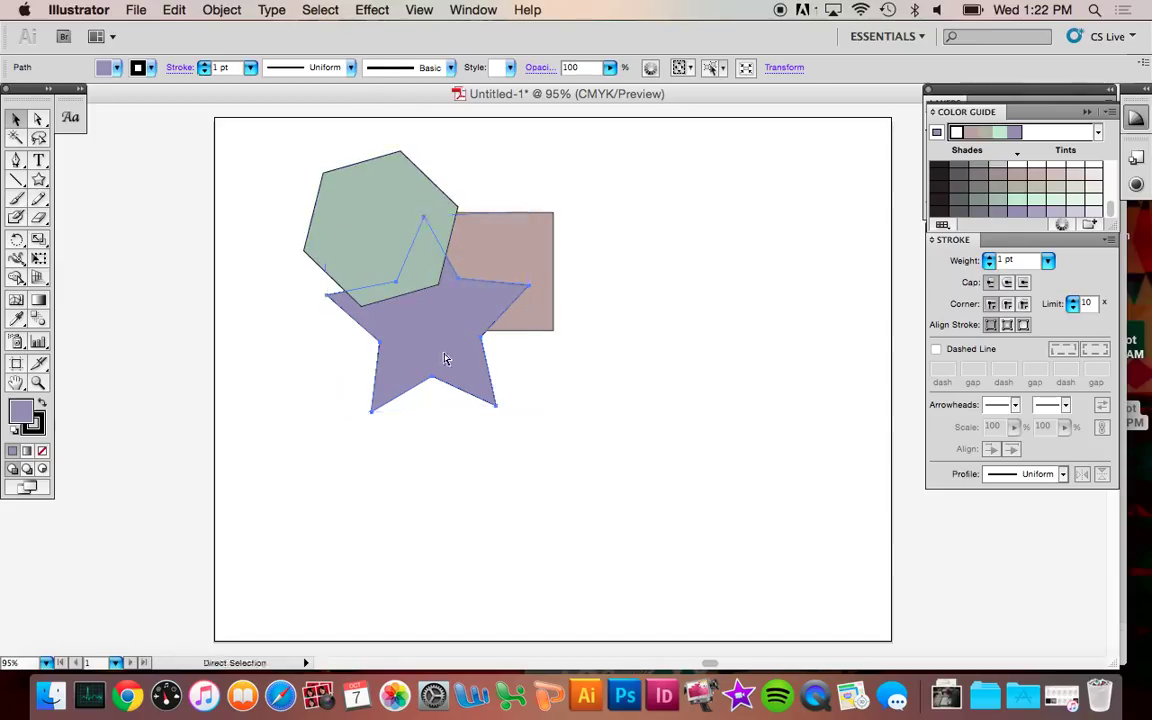
key(super+shift+bracketright)
Step: Send the star to the back of the stack, and undo the reordering
click(215, 10)
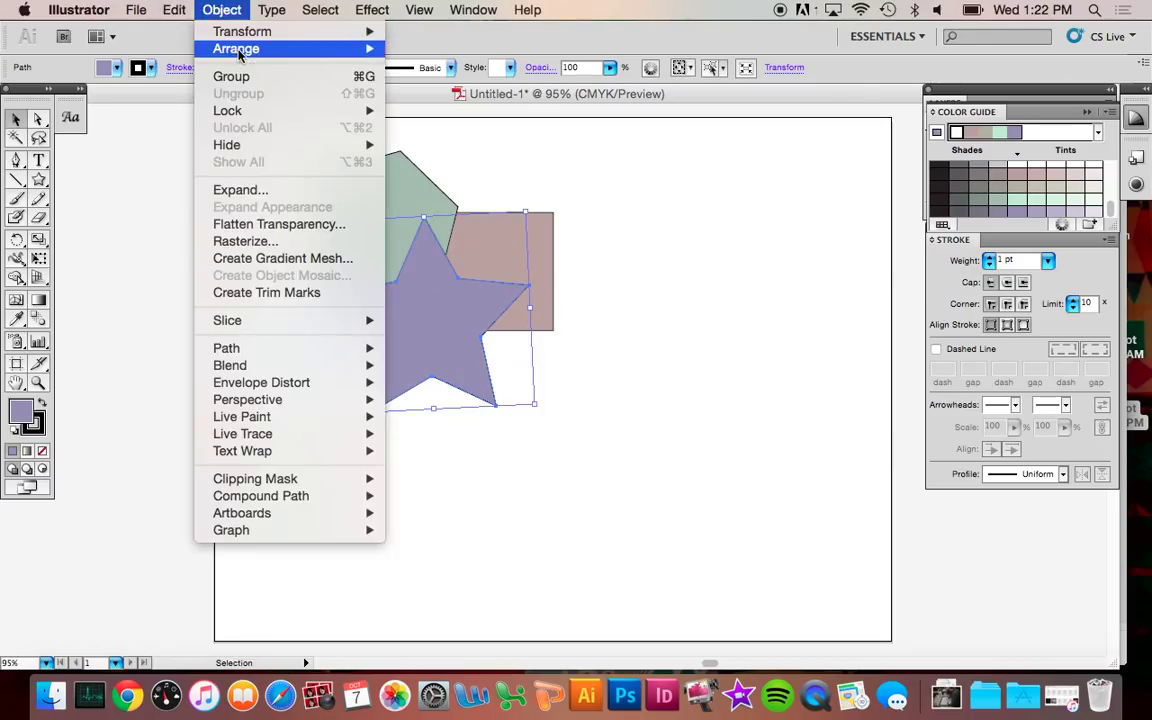
mouse_move(240, 50)
click(407, 92)
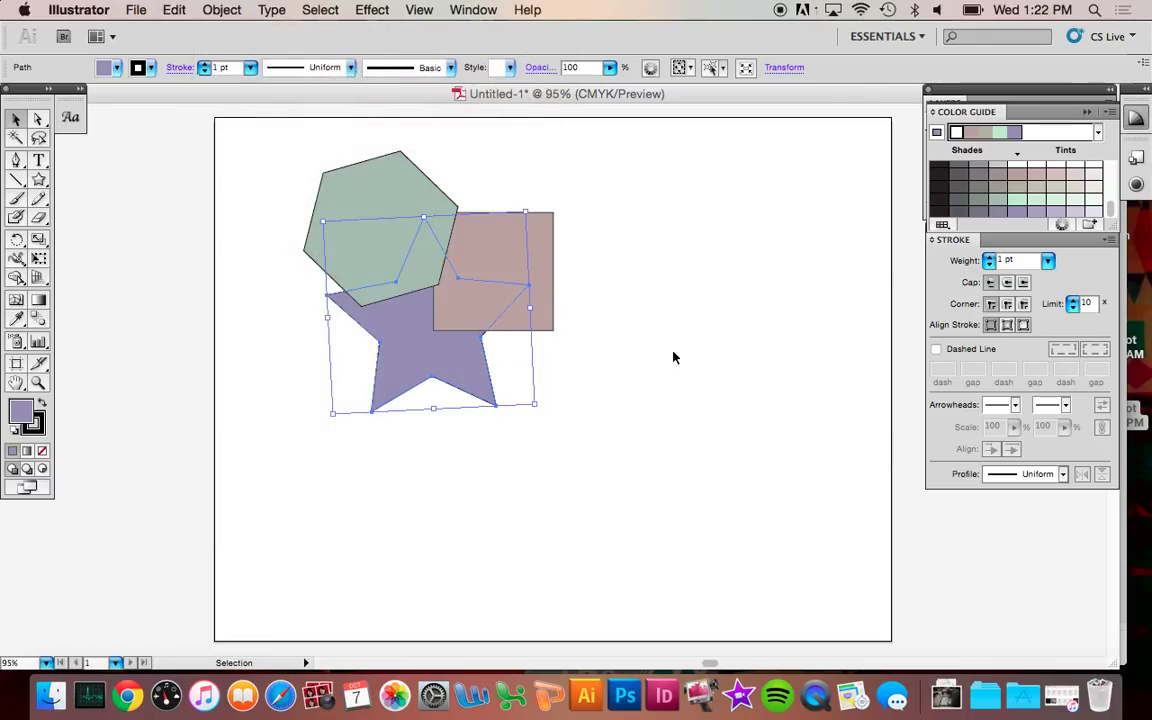
key(super+z)
Step: Send the star backward one level so it sits between the hexagon and the square
right_click(441, 341)
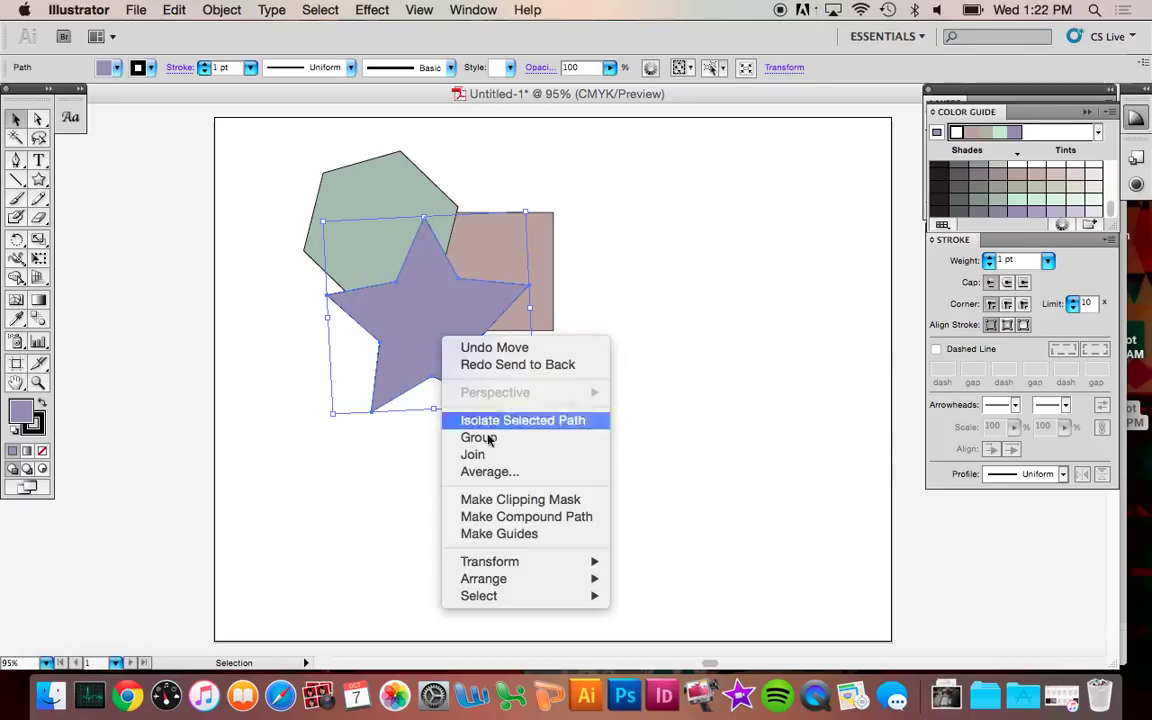
mouse_move(527, 586)
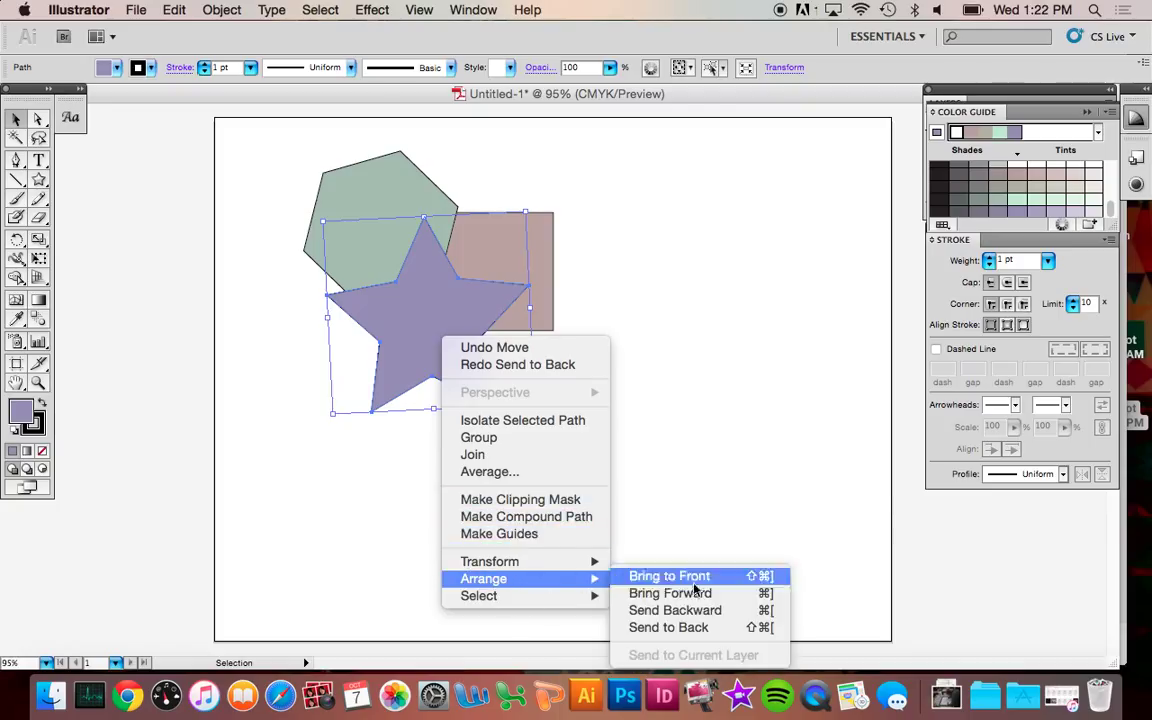
click(700, 612)
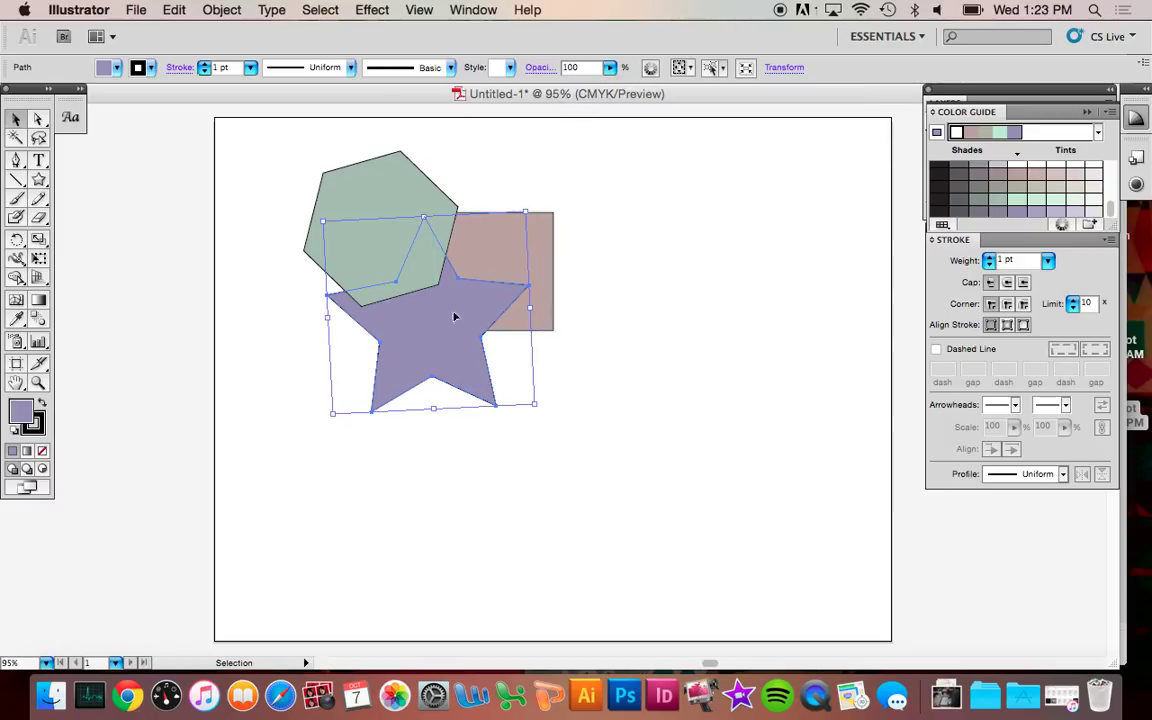
Step: Set the star's opacity to 43% and nudge the star slightly left
click(609, 67)
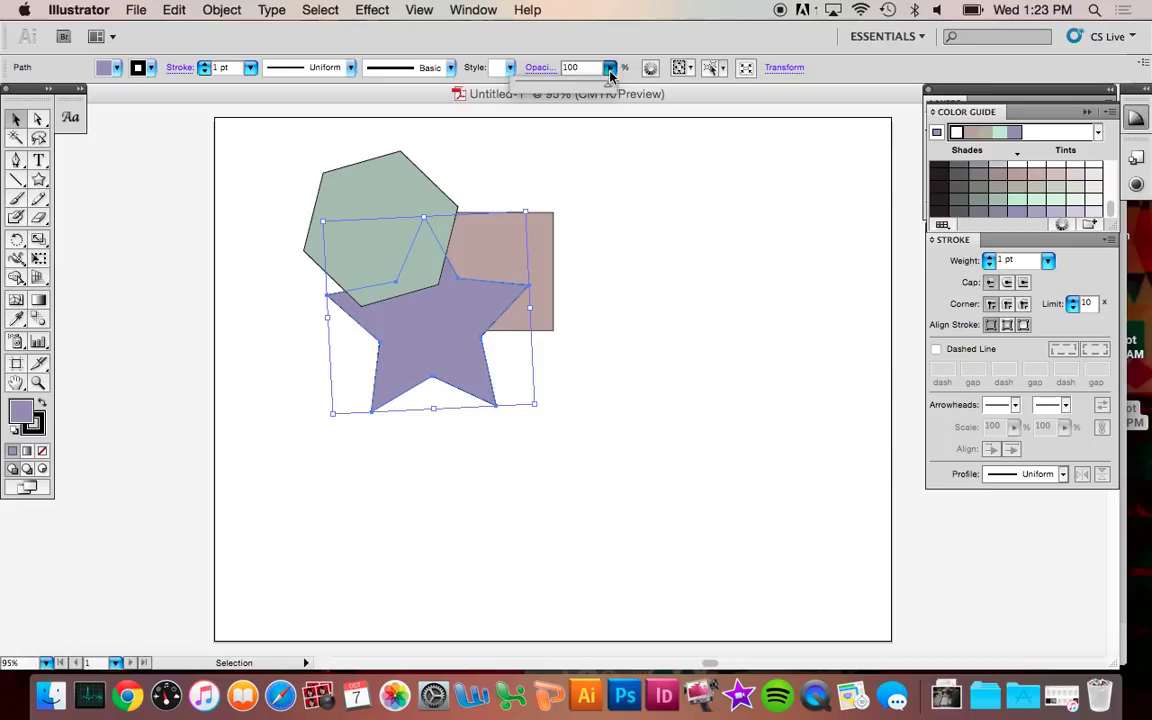
drag(606, 90, 557, 91)
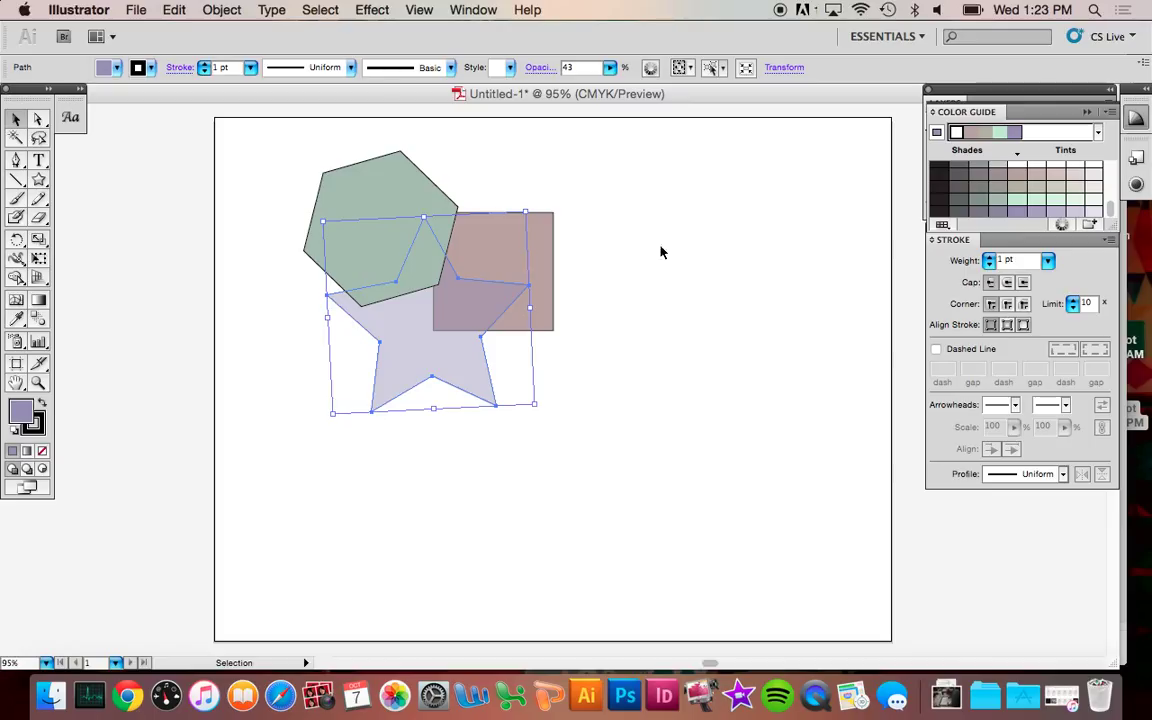
drag(395, 349, 381, 351)
Step: Bring the semi-transparent star to the front of the other shapes and deselect it
right_click(388, 348)
mouse_move(475, 597)
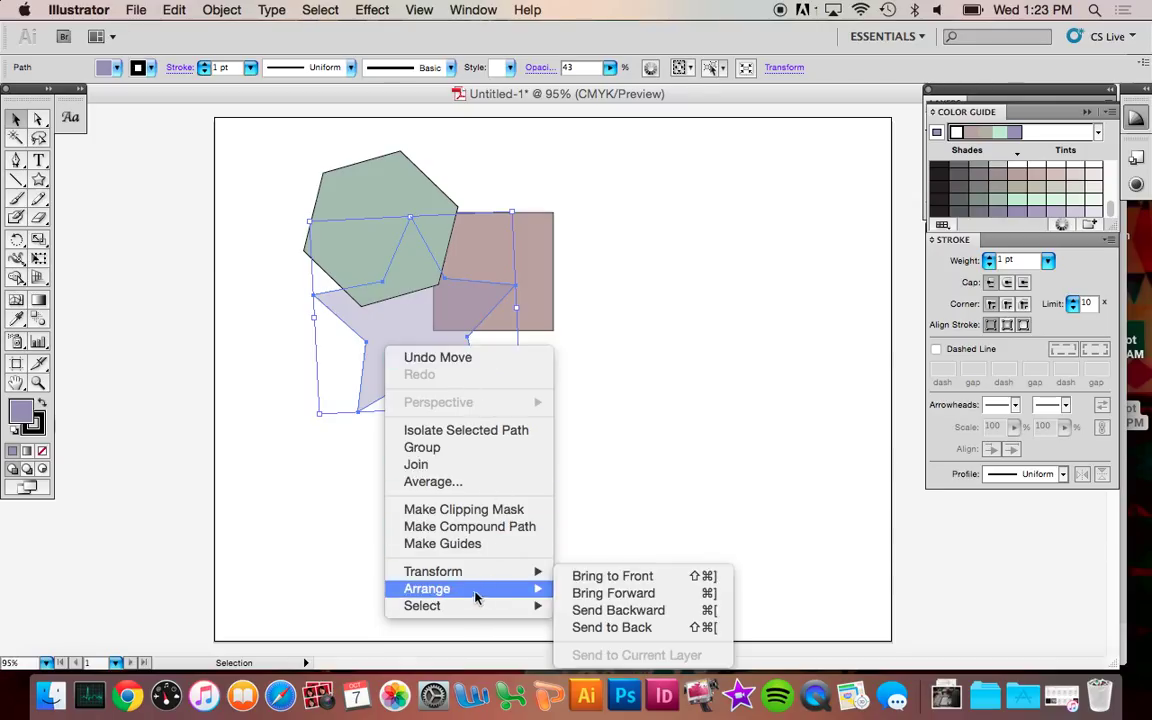
click(600, 576)
click(650, 458)
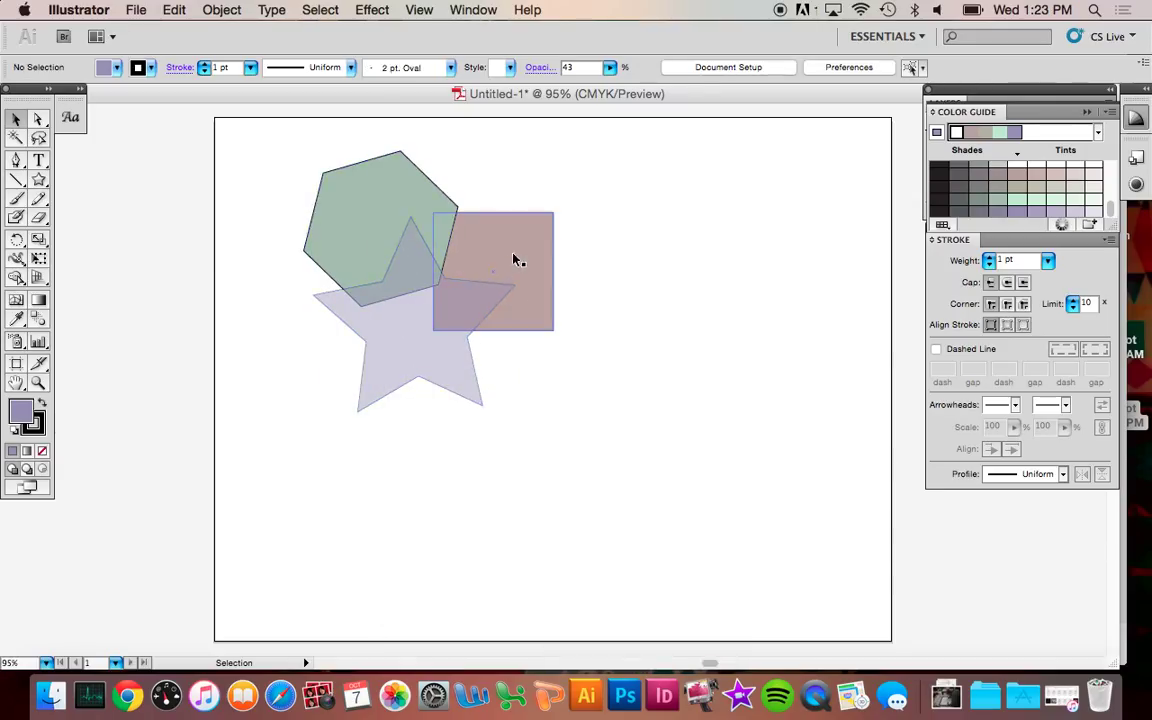
Step: Move the Color Guide away from the layer list, add a new layer above Layer 1, and activate the Star tool
mouse_move(990, 118)
mouse_down()
mouse_move(959, 597)
mouse_move(936, 506)
mouse_move(958, 500)
mouse_up()
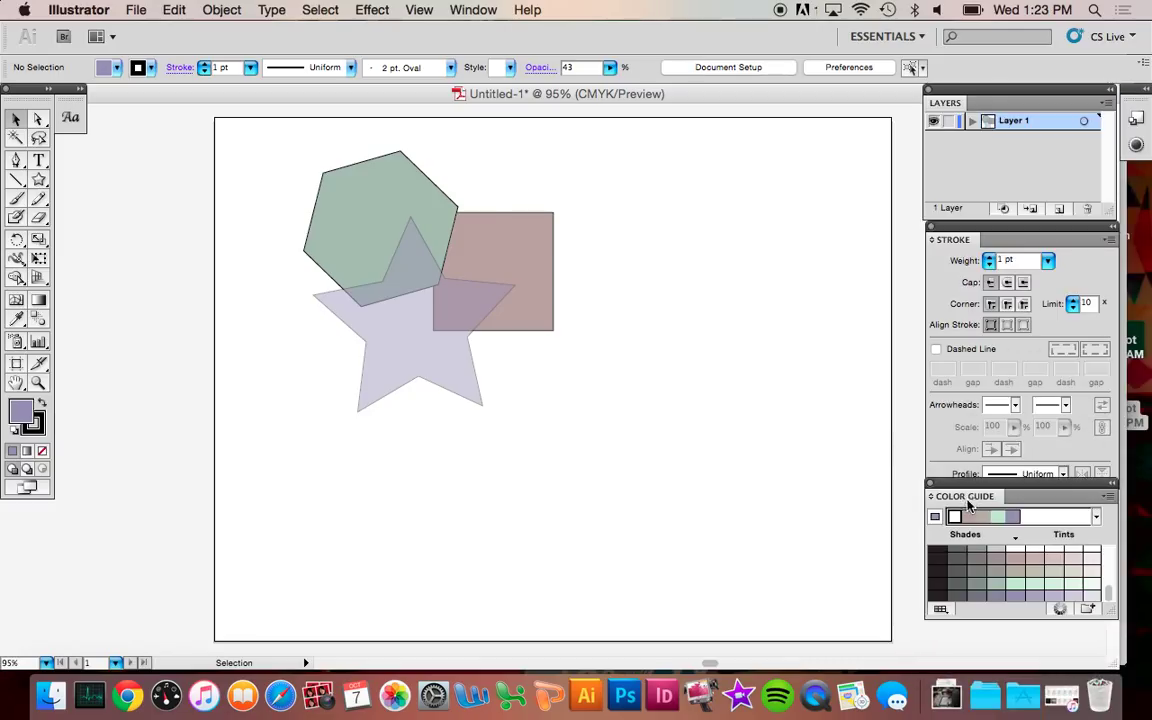
click(1061, 210)
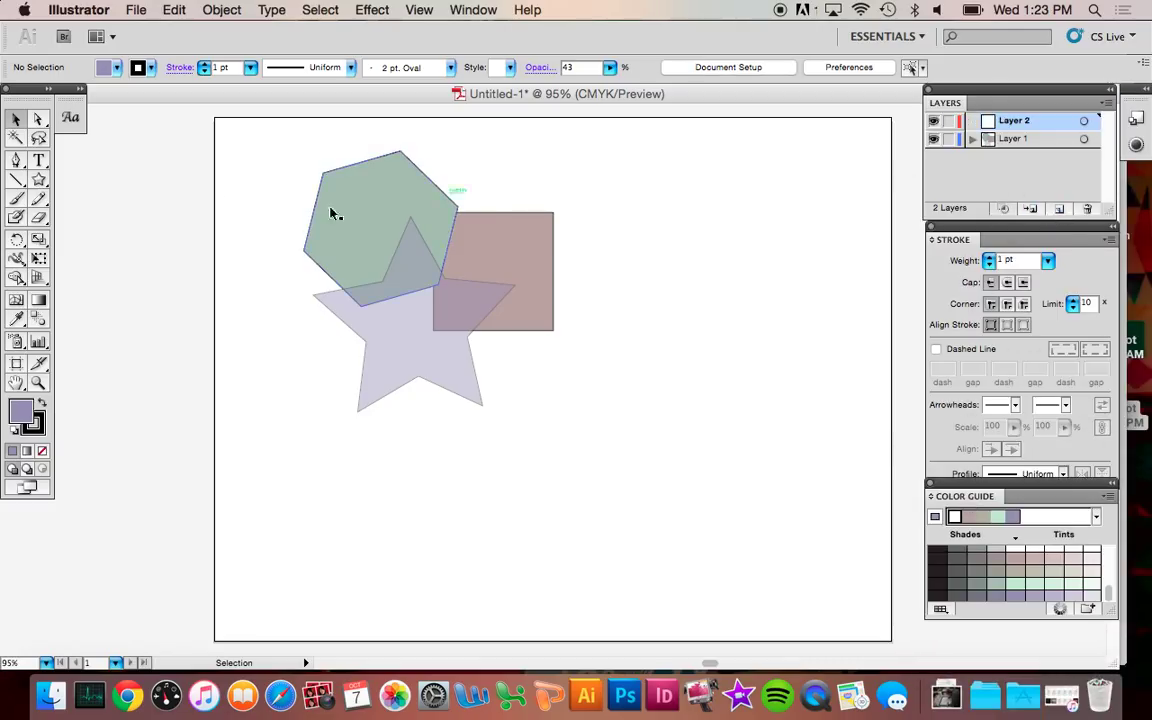
drag(38, 180, 70, 168)
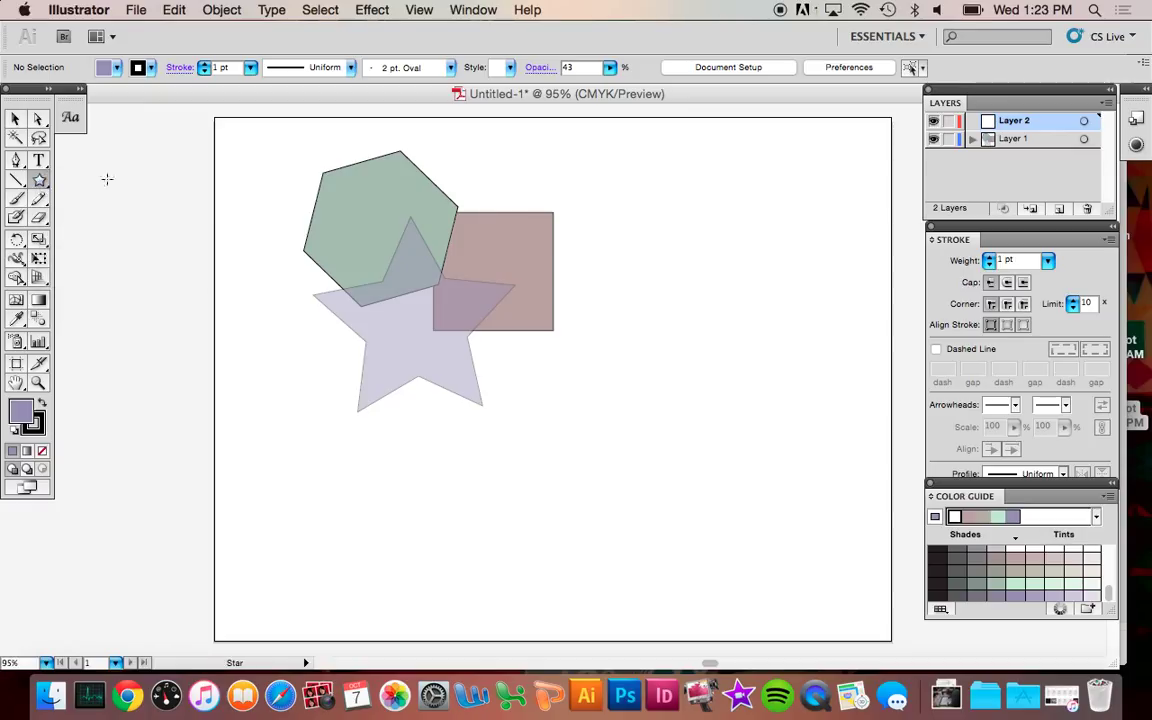
Step: Turn on Dim Images to 50% in the options of Layer 1 and return to the Selection tool
double_click(992, 142)
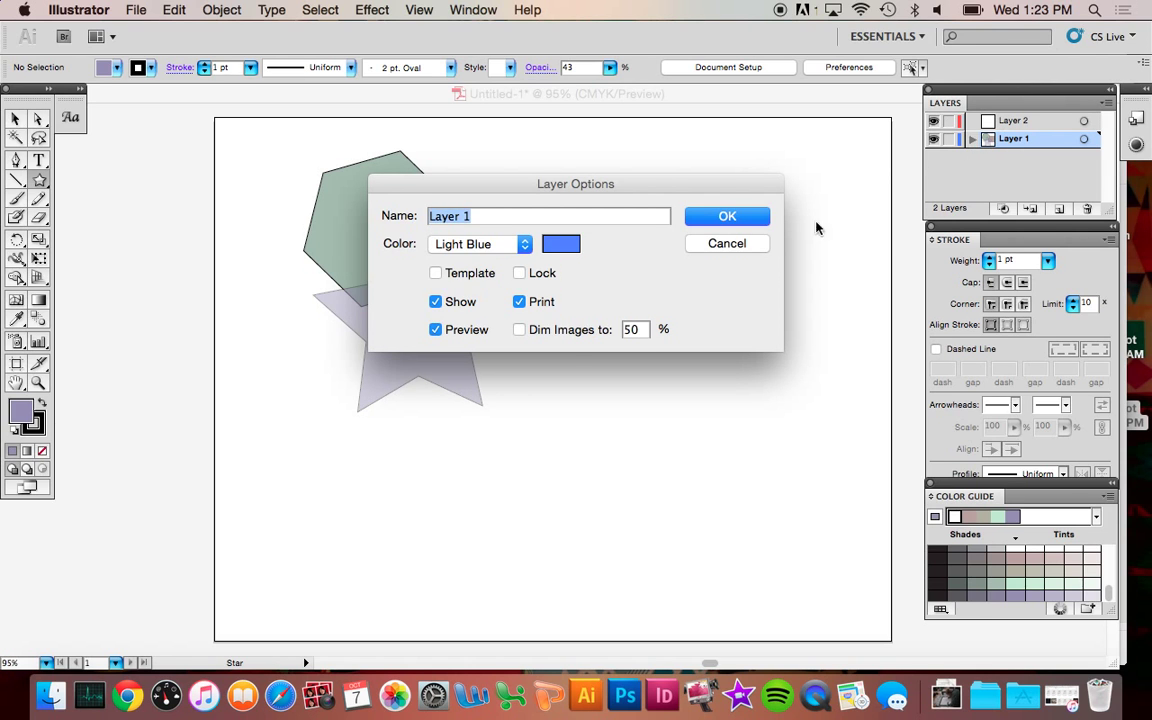
click(519, 330)
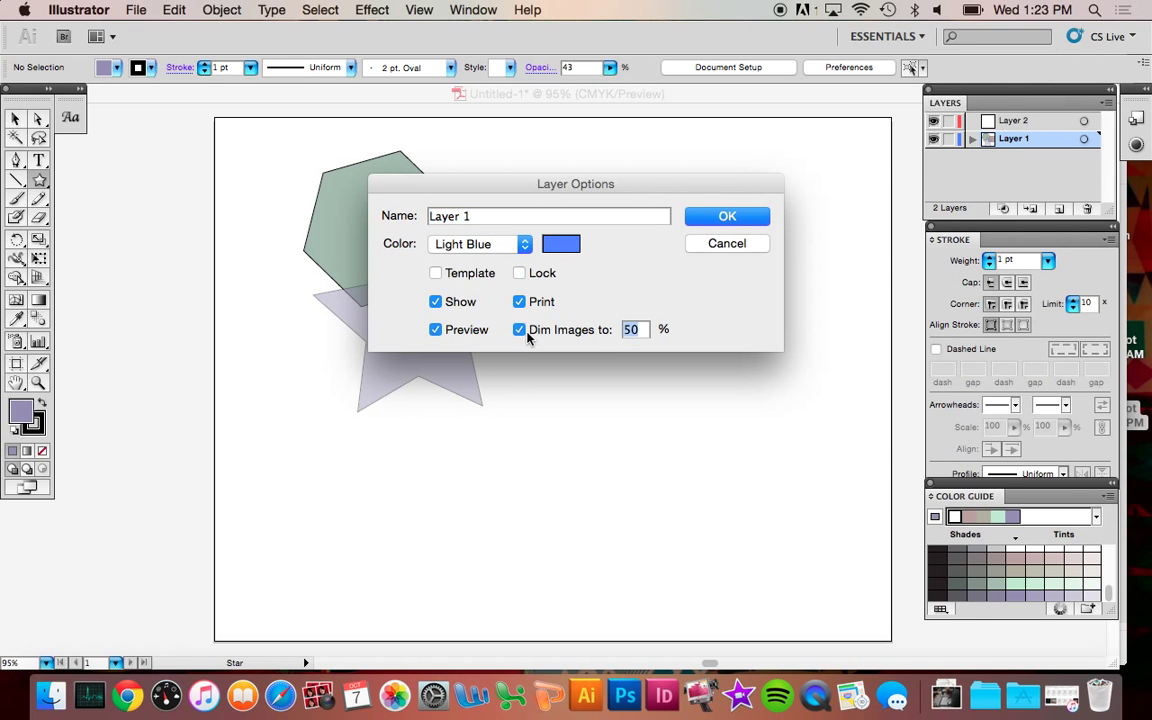
drag(655, 187, 779, 169)
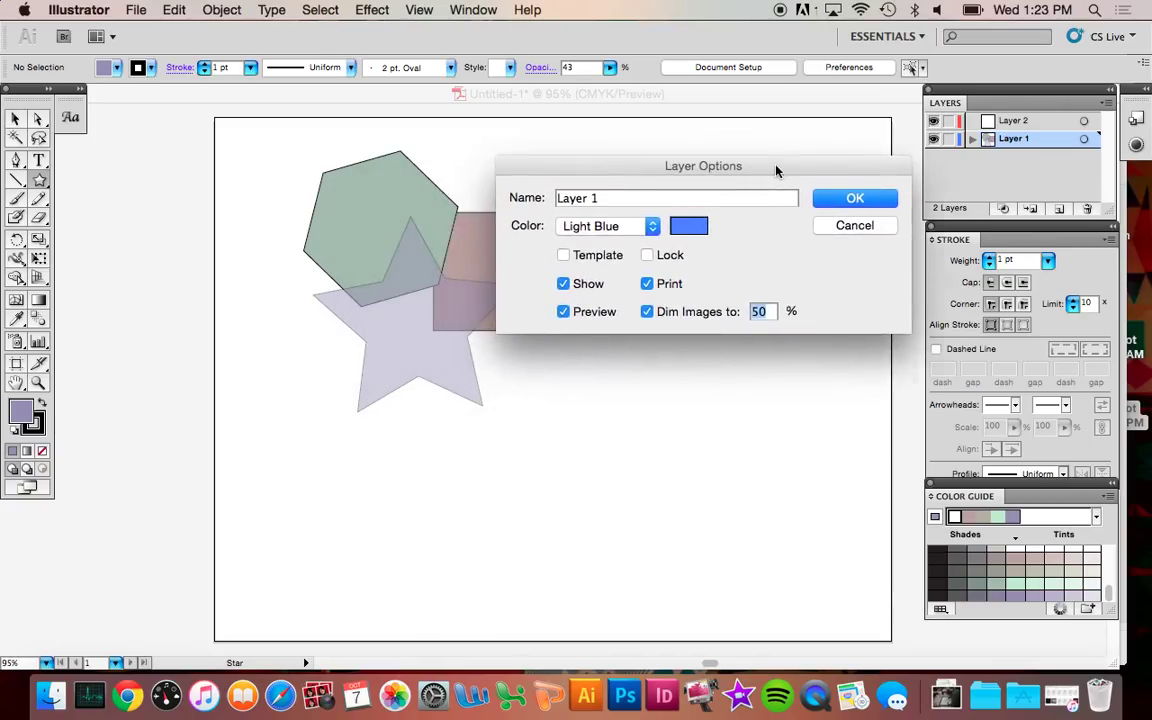
click(849, 198)
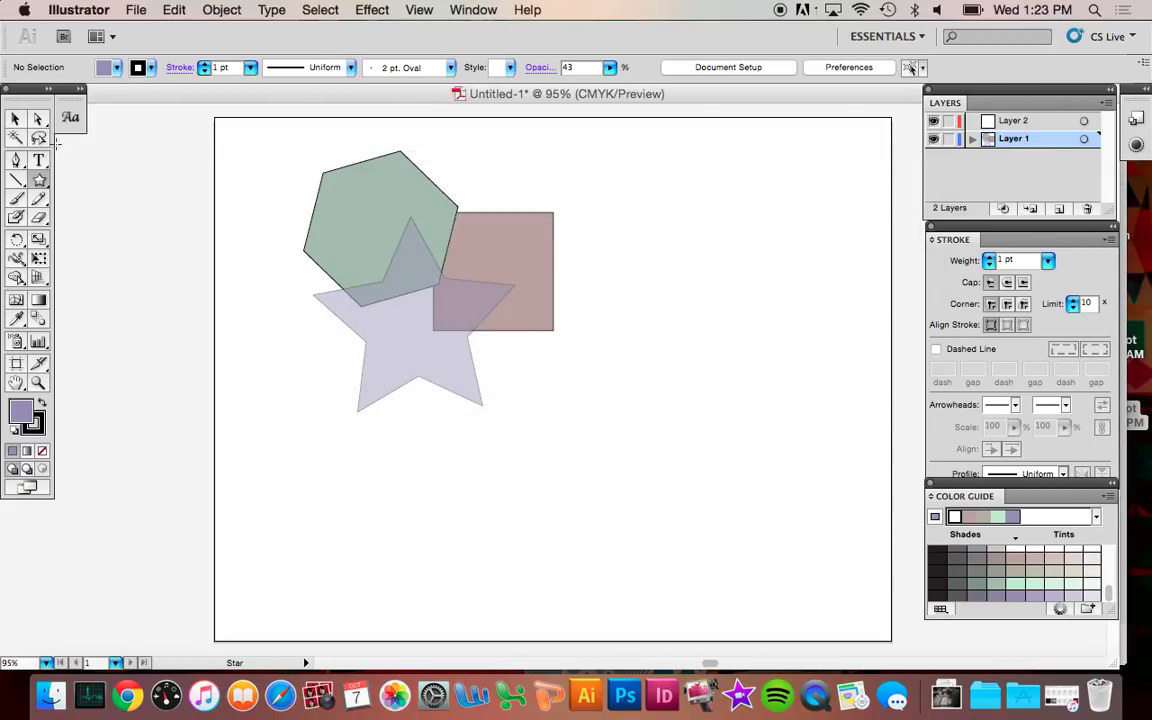
click(14, 120)
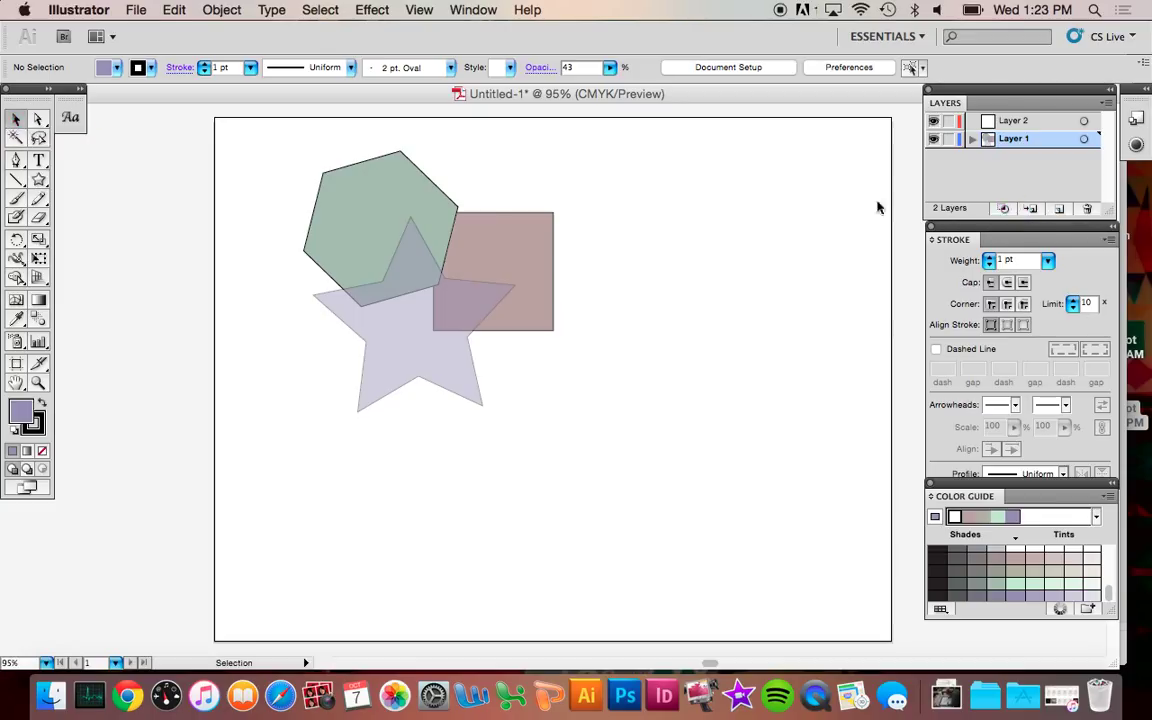
Step: Undo the recent edits back to the fully opaque star on a single layer and deselect the star
key(super+z)
key(super+z)
key(super+z)
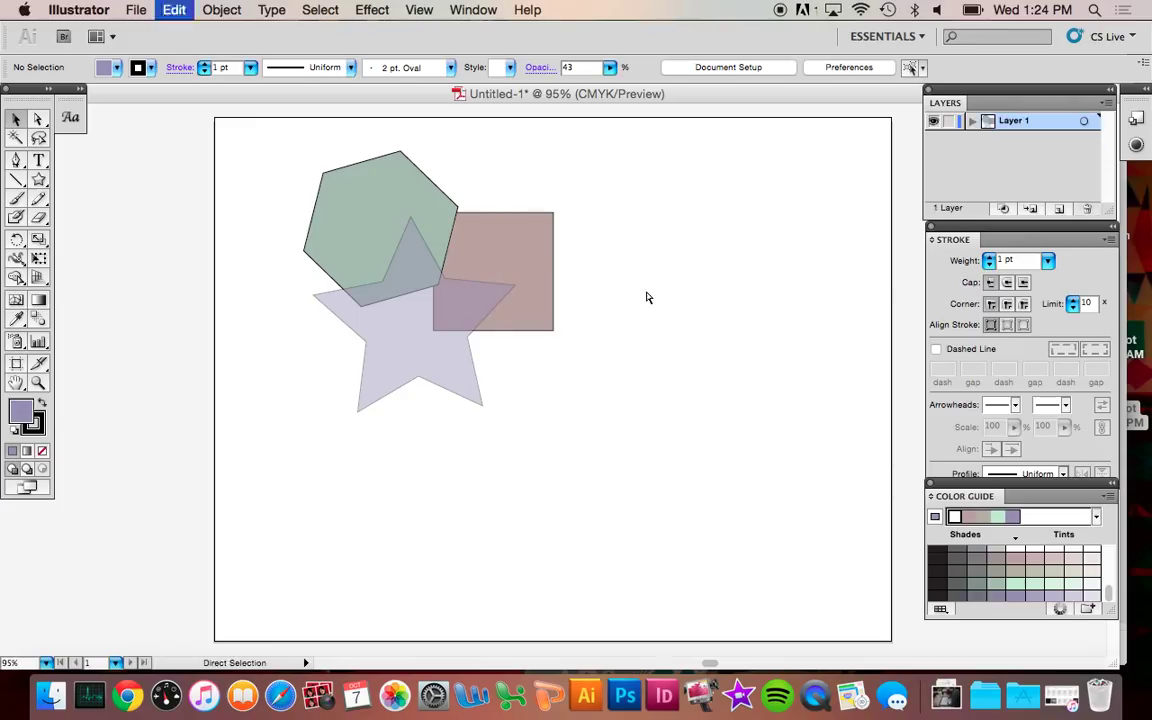
key(super+z)
key(super+z)
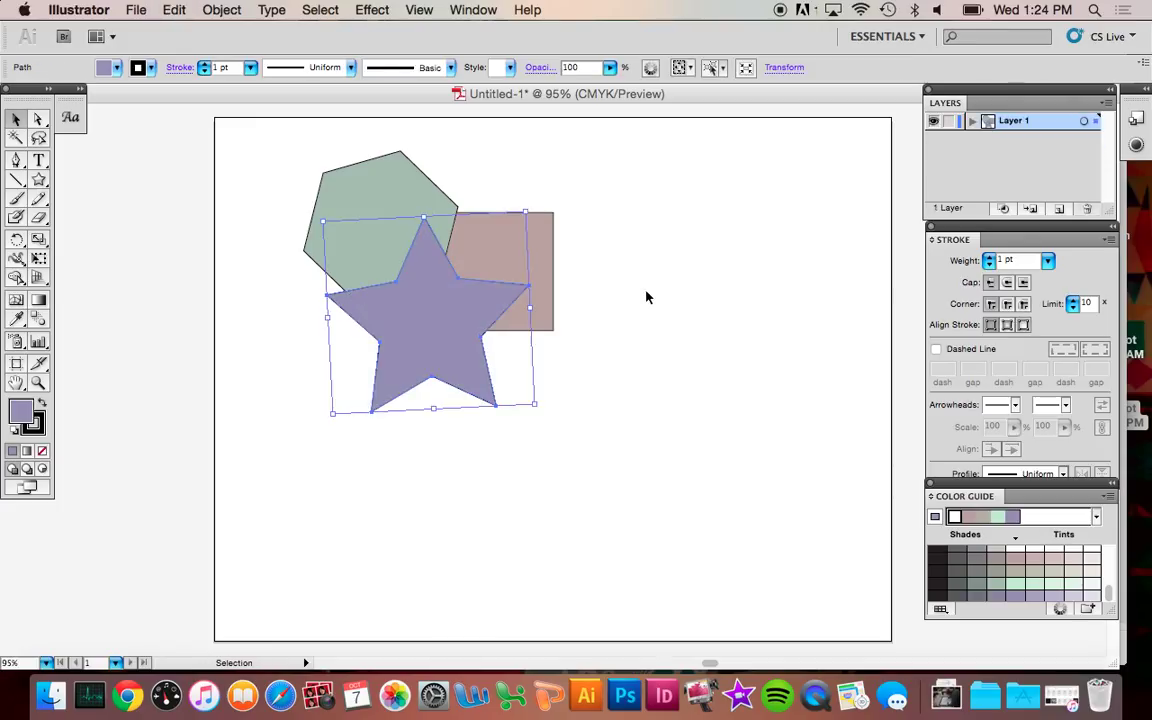
click(322, 147)
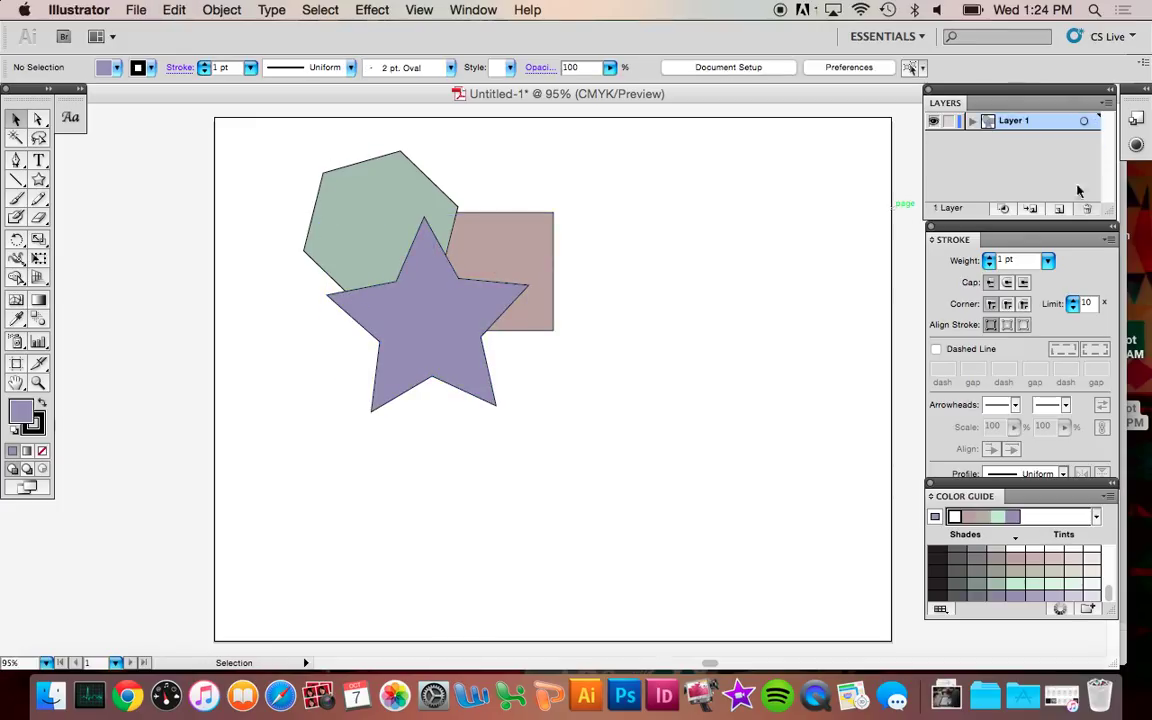
Step: Turn on Dim Images in the options of Layer 1 and set it to 20%
double_click(1018, 131)
click(557, 334)
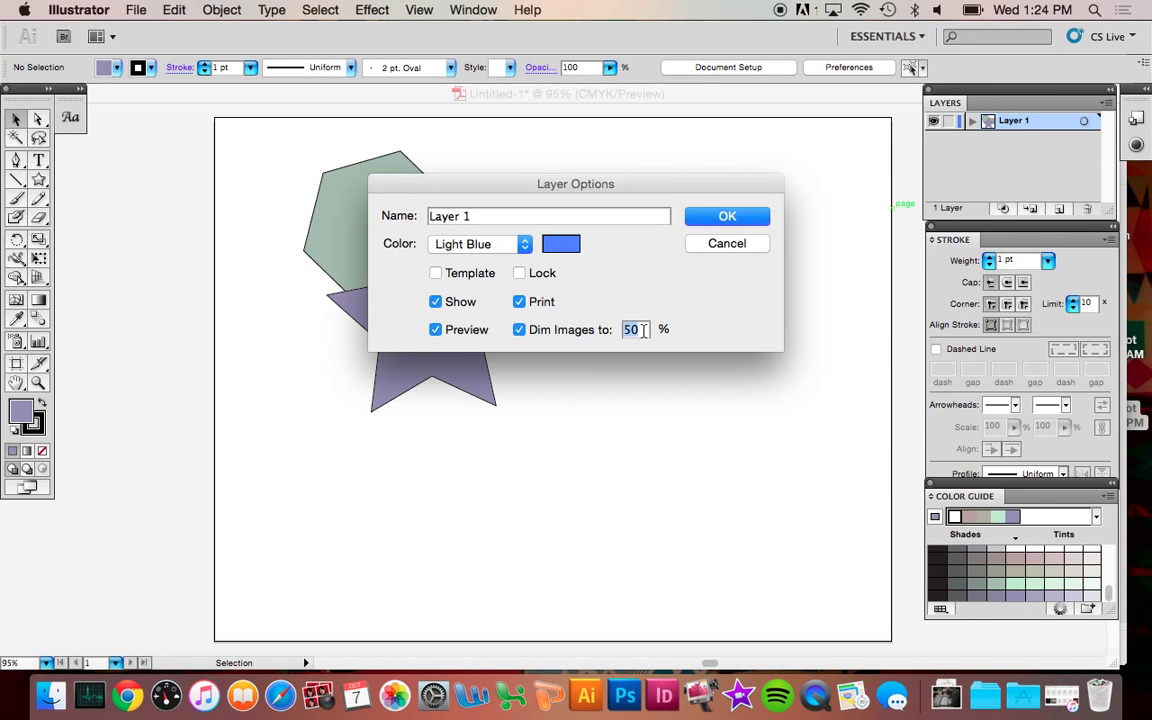
text(20)
click(713, 222)
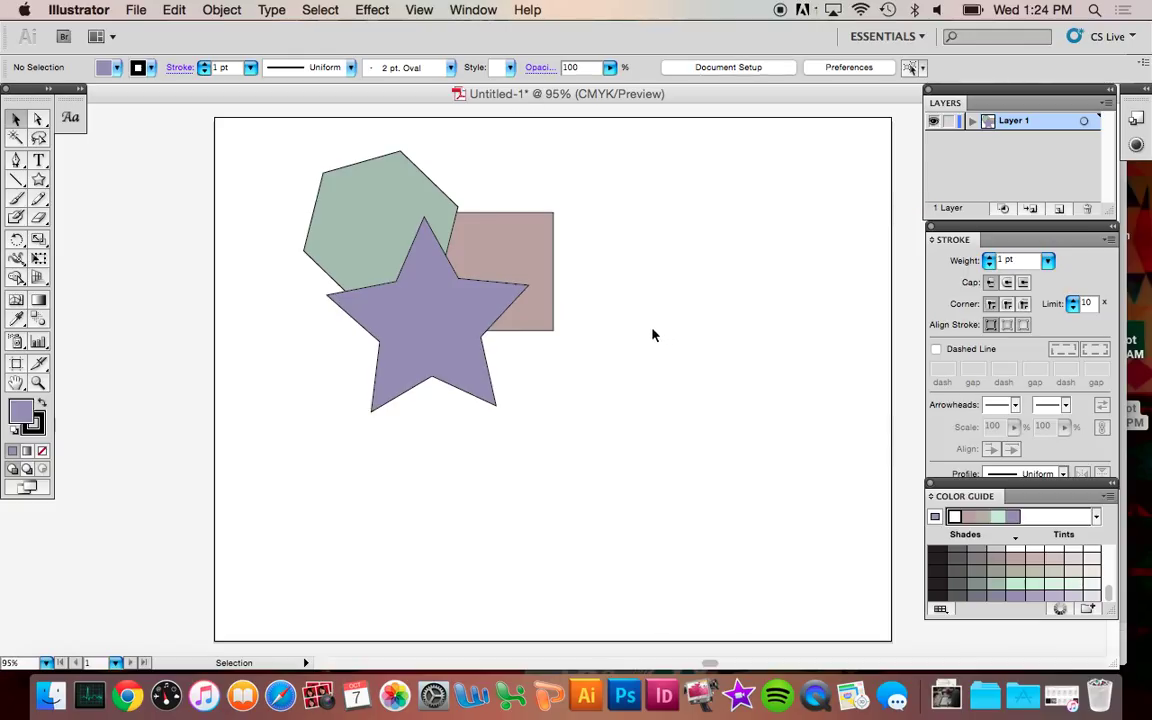
Step: Select the hexagon, square and star together and review the options of Layer 1 without changing them
drag(273, 153, 653, 422)
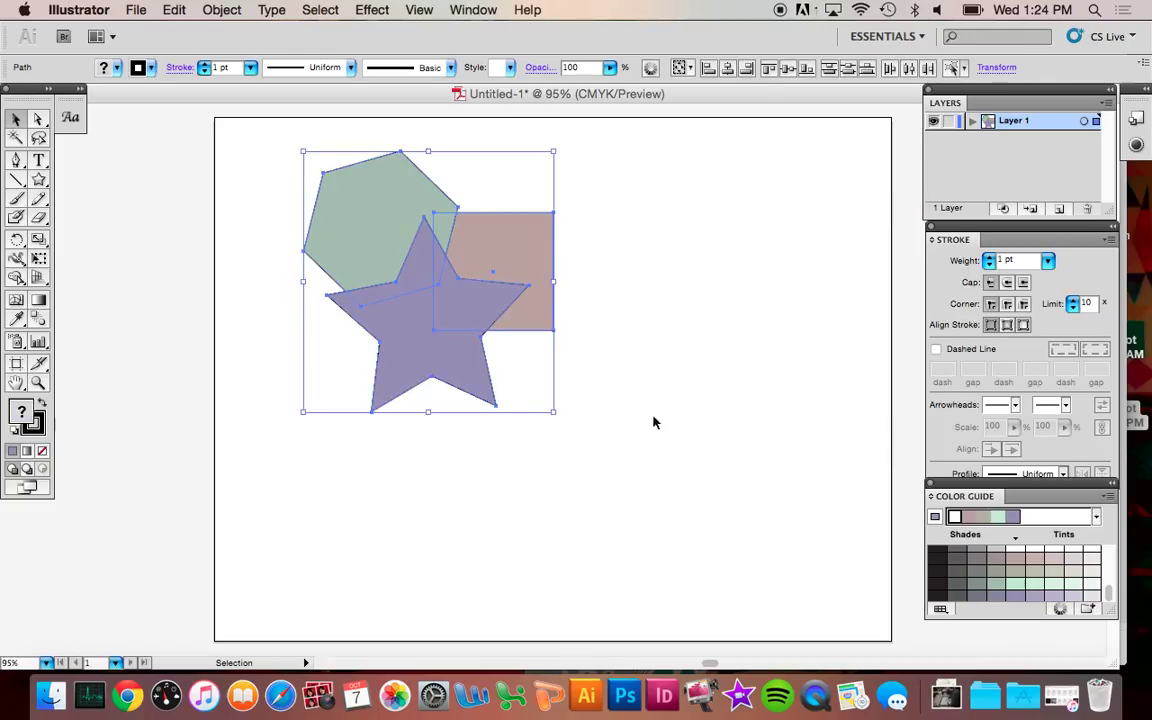
double_click(1028, 121)
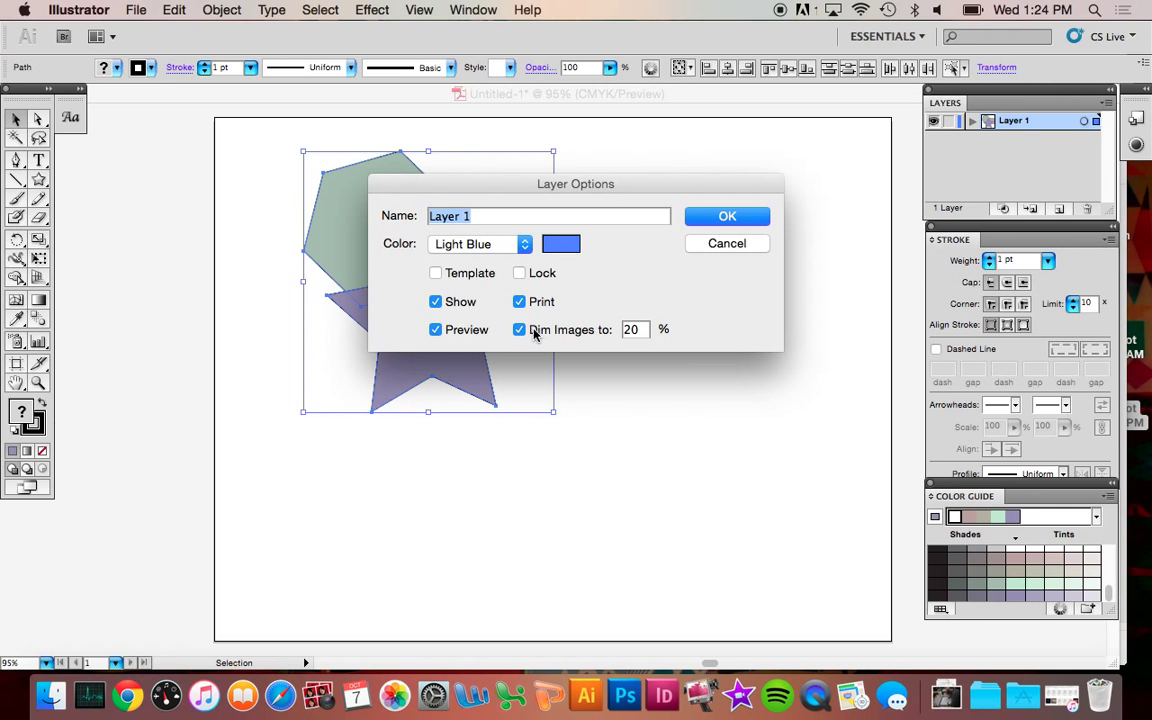
click(727, 243)
Step: Draw a large rounded rectangle covering the three shapes and fill it with bright green
drag(38, 179, 112, 200)
drag(231, 129, 762, 544)
double_click(21, 411)
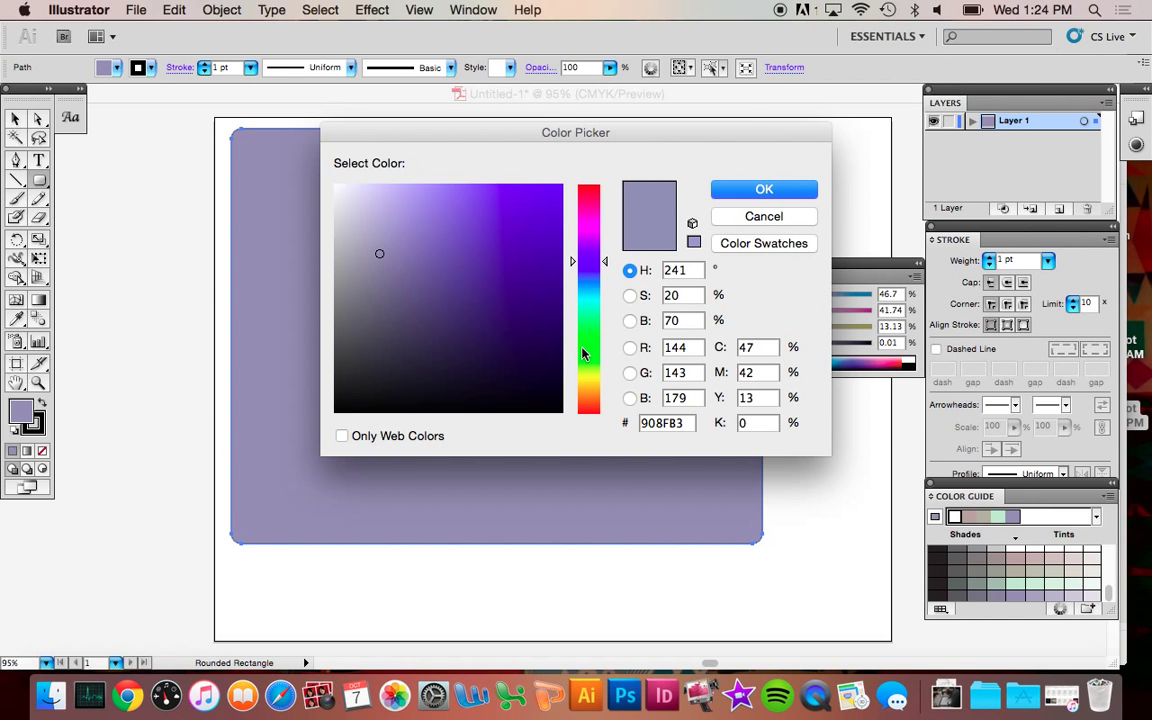
click(588, 366)
click(503, 230)
click(735, 193)
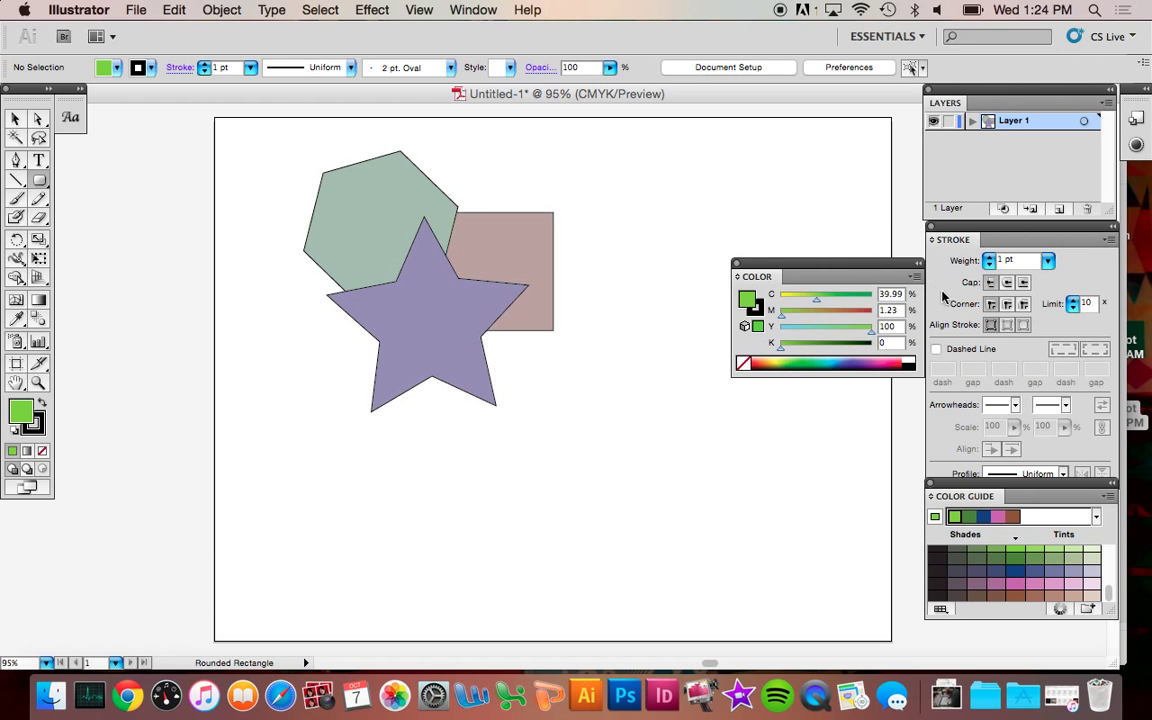
Step: Add a layer above Layer 1, paste the green rounded rectangle into it, and shift the rectangle slightly down and right
click(1059, 209)
key(ctrl+v)
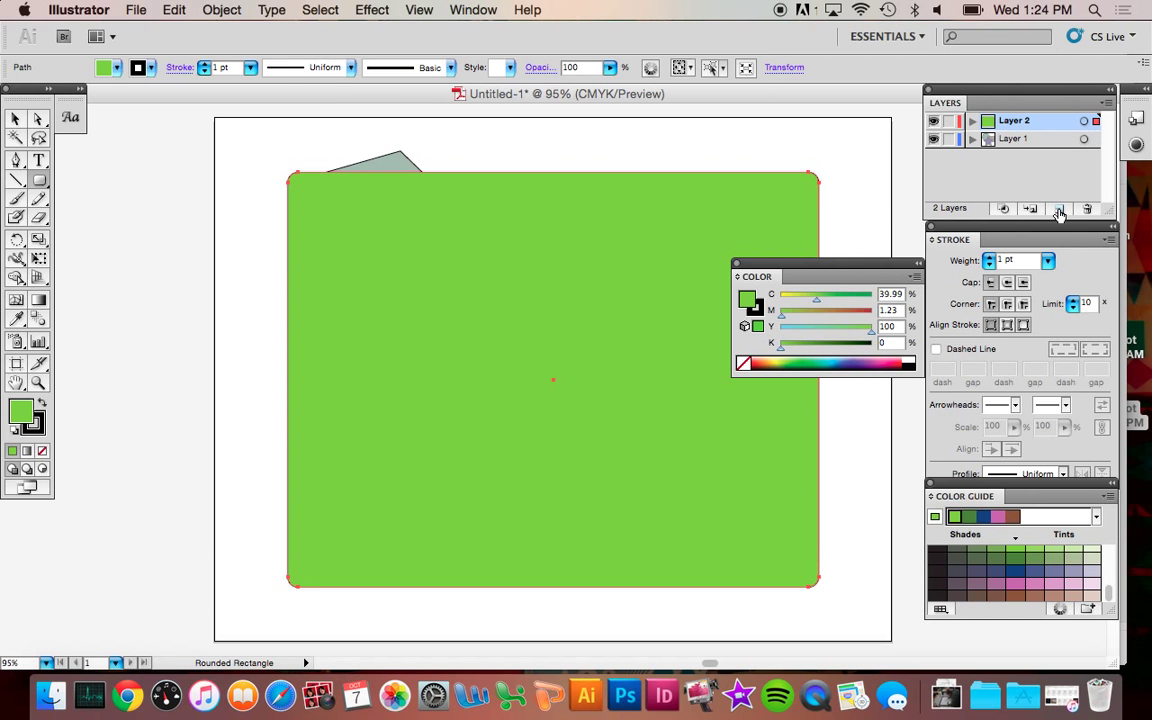
click(15, 118)
drag(362, 278, 386, 298)
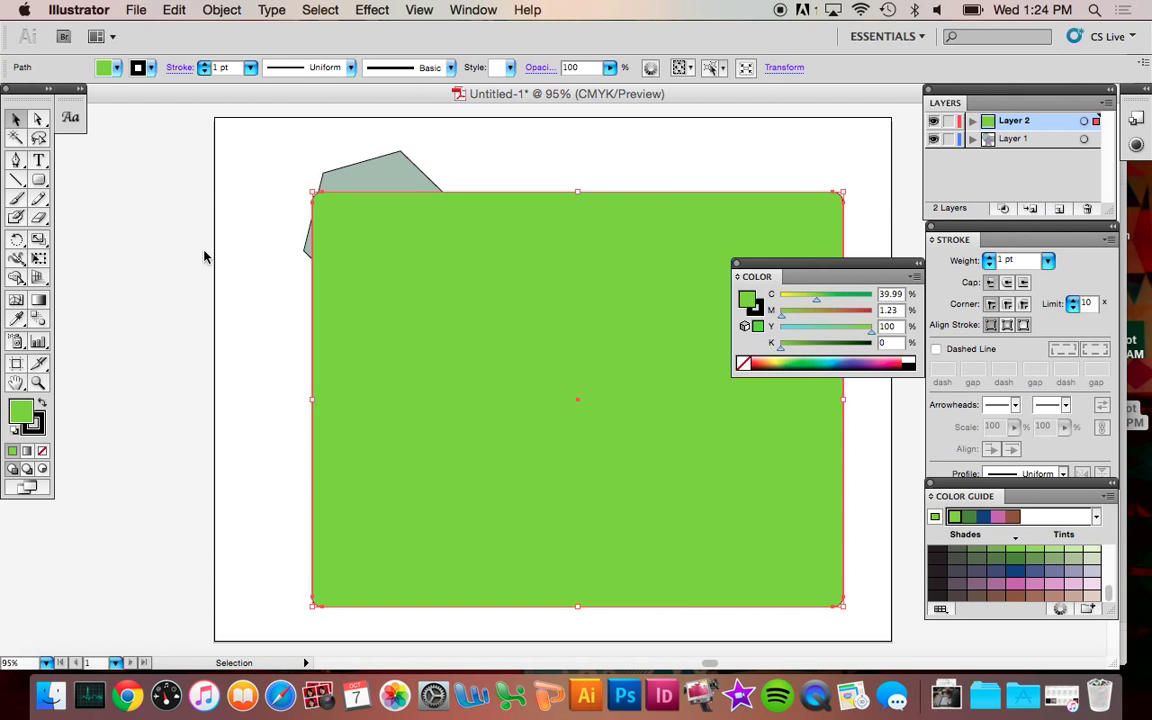
click(206, 255)
Step: Reorder the layers so that Layer 2 sits below Layer 1, and inspect the paths contained in each layer
drag(1017, 138, 1014, 196)
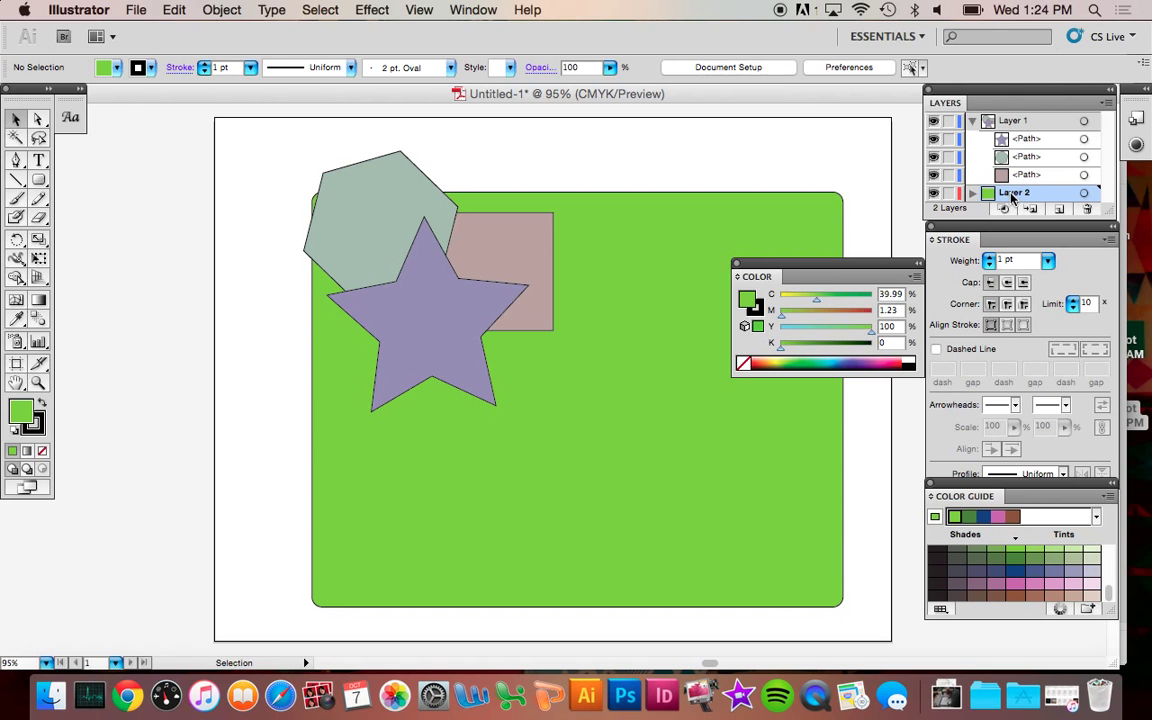
click(973, 121)
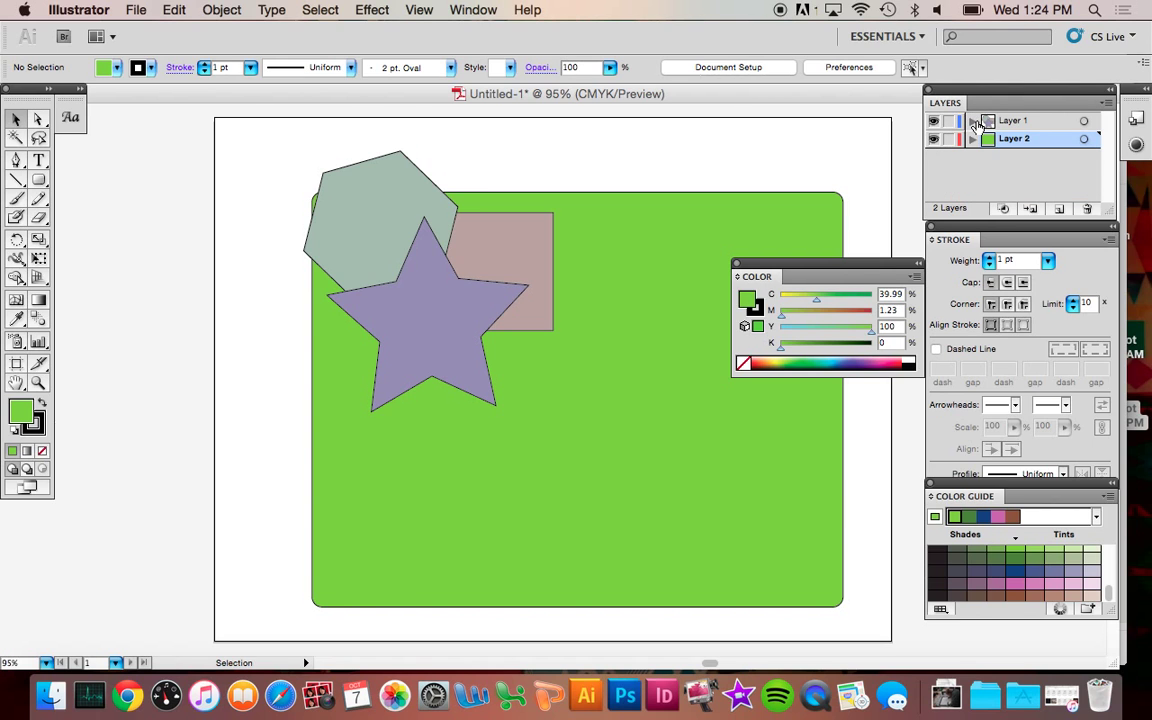
click(973, 121)
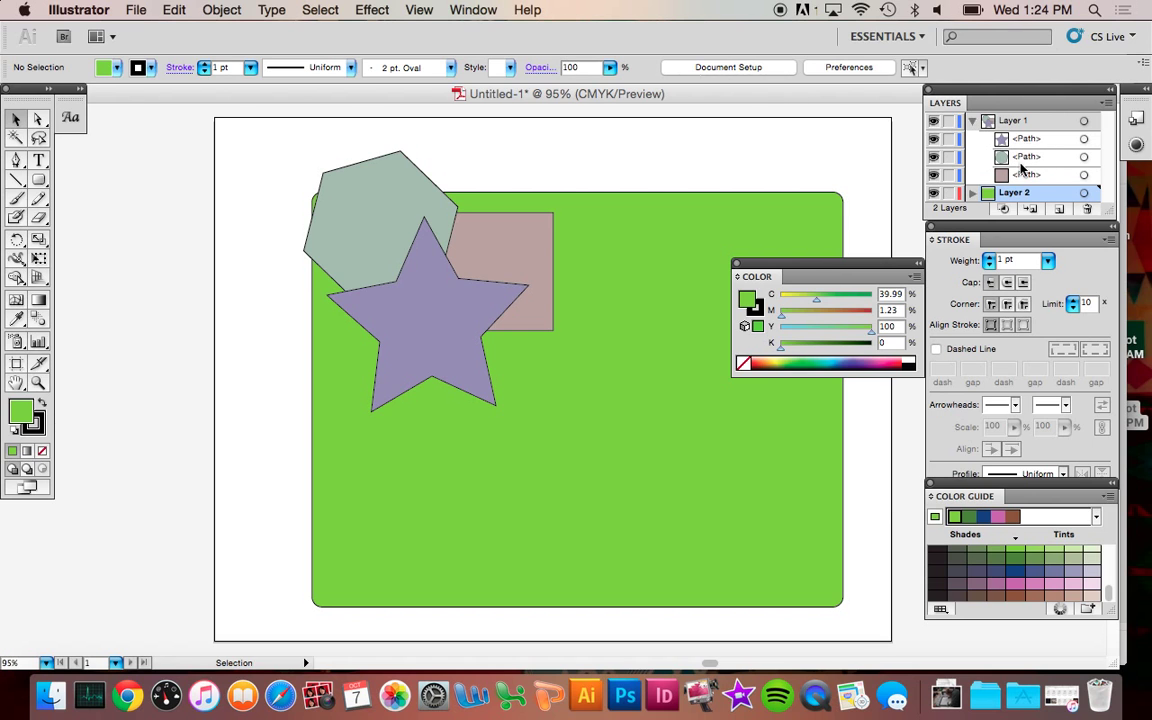
click(973, 121)
click(972, 139)
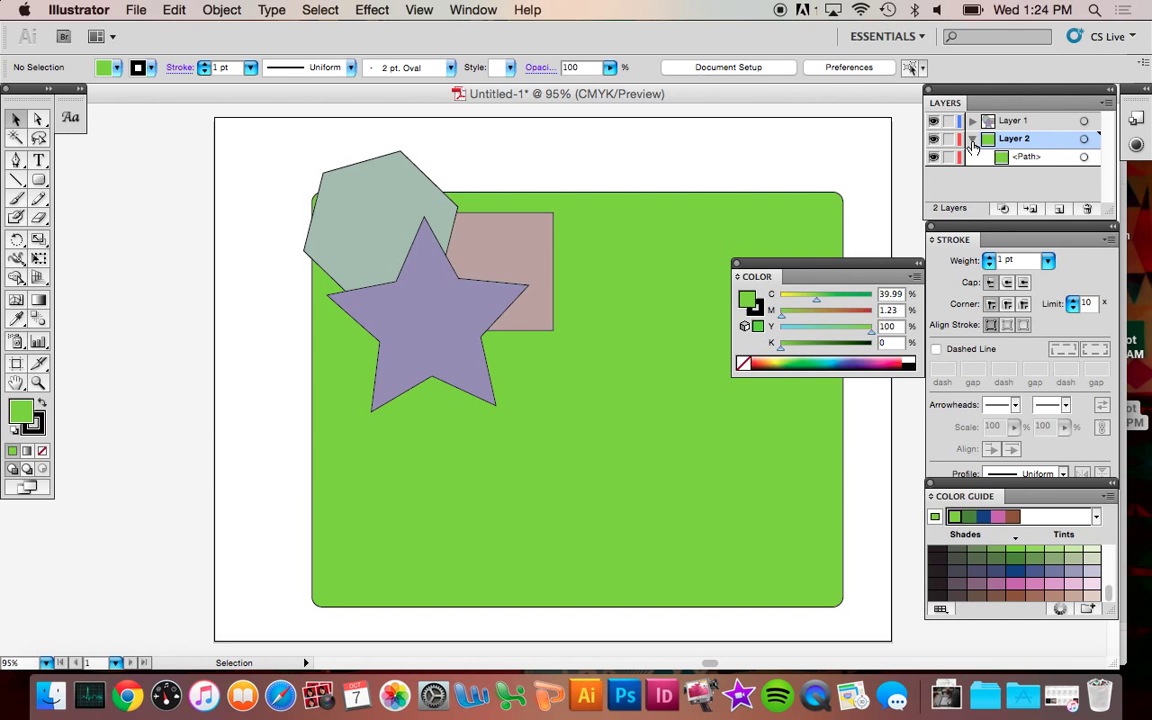
click(973, 141)
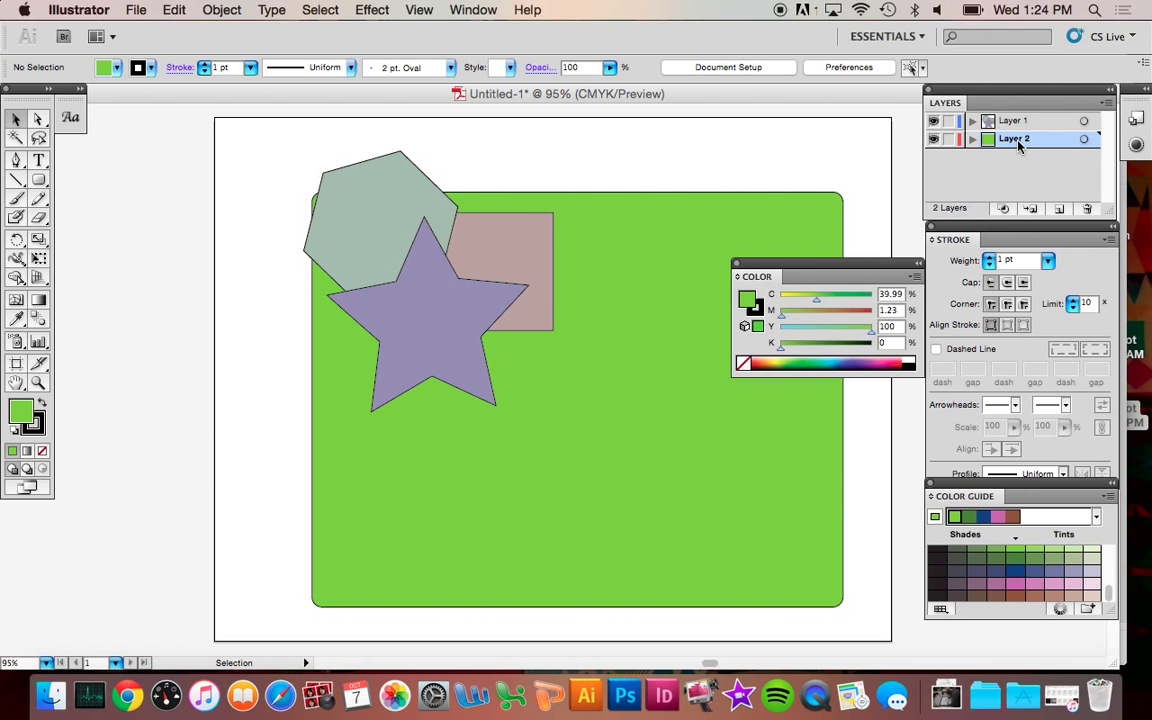
Step: Turn on Dim Images in the options of Layer 2 and change its dimming percentage
double_click(1015, 139)
click(520, 330)
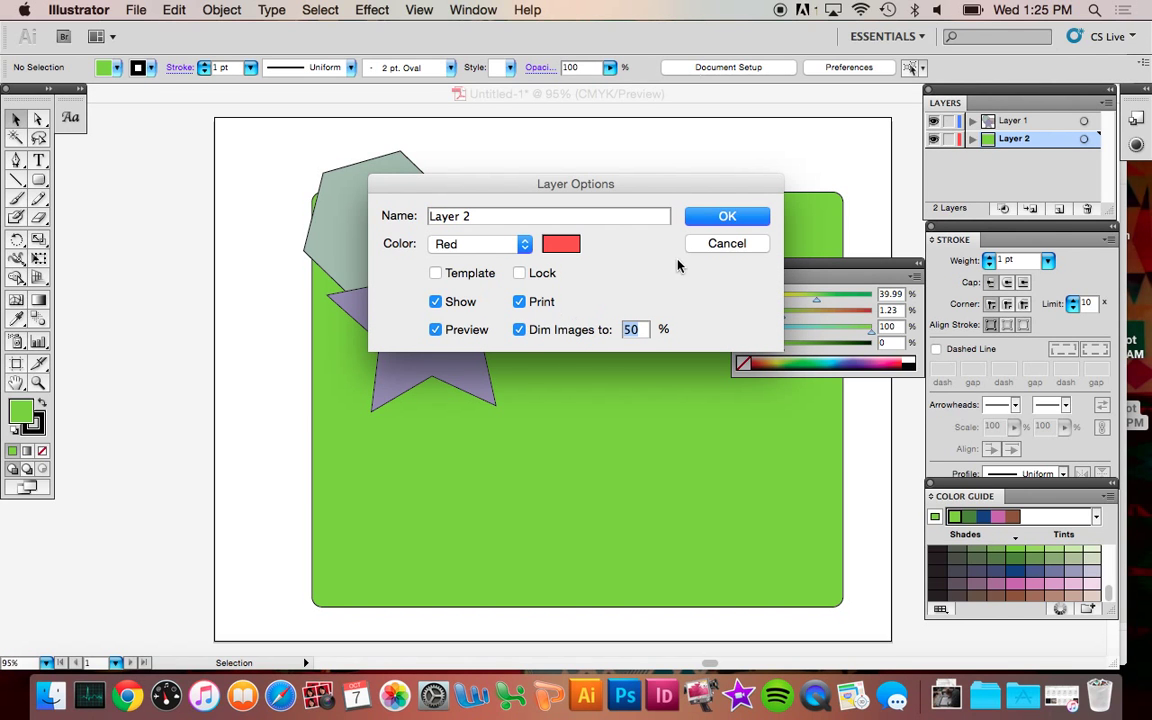
text(2)
click(727, 216)
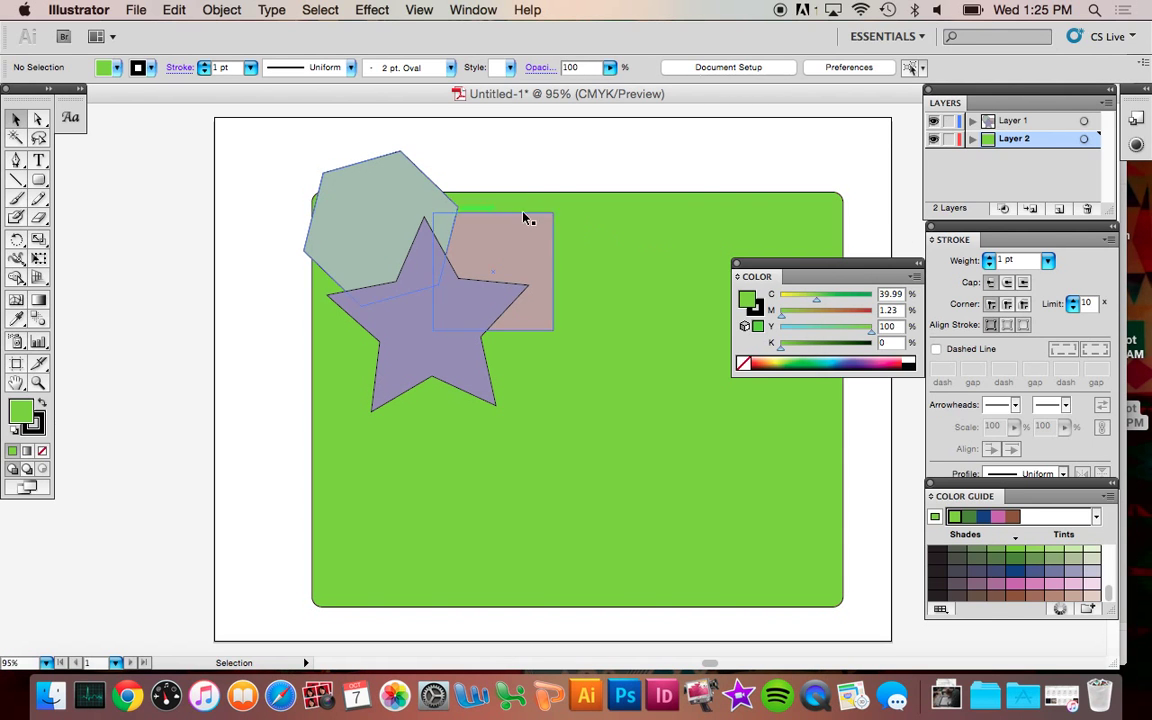
Step: Delete the green rounded rectangle from Layer 2
click(15, 121)
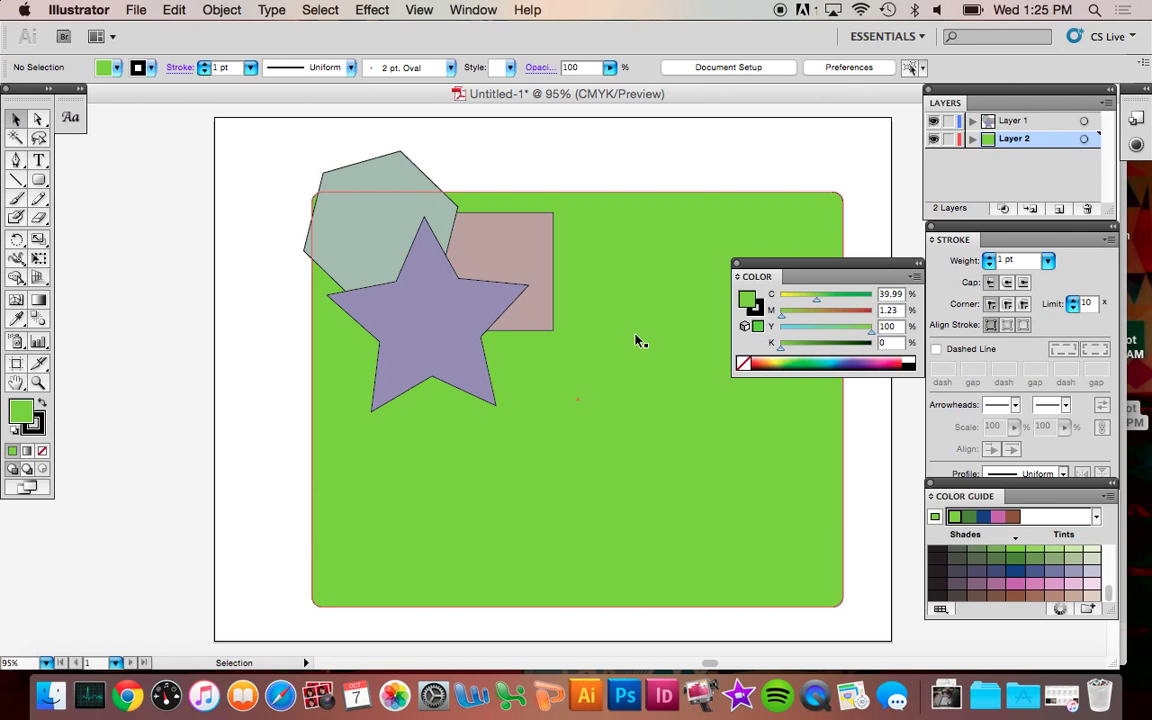
click(628, 309)
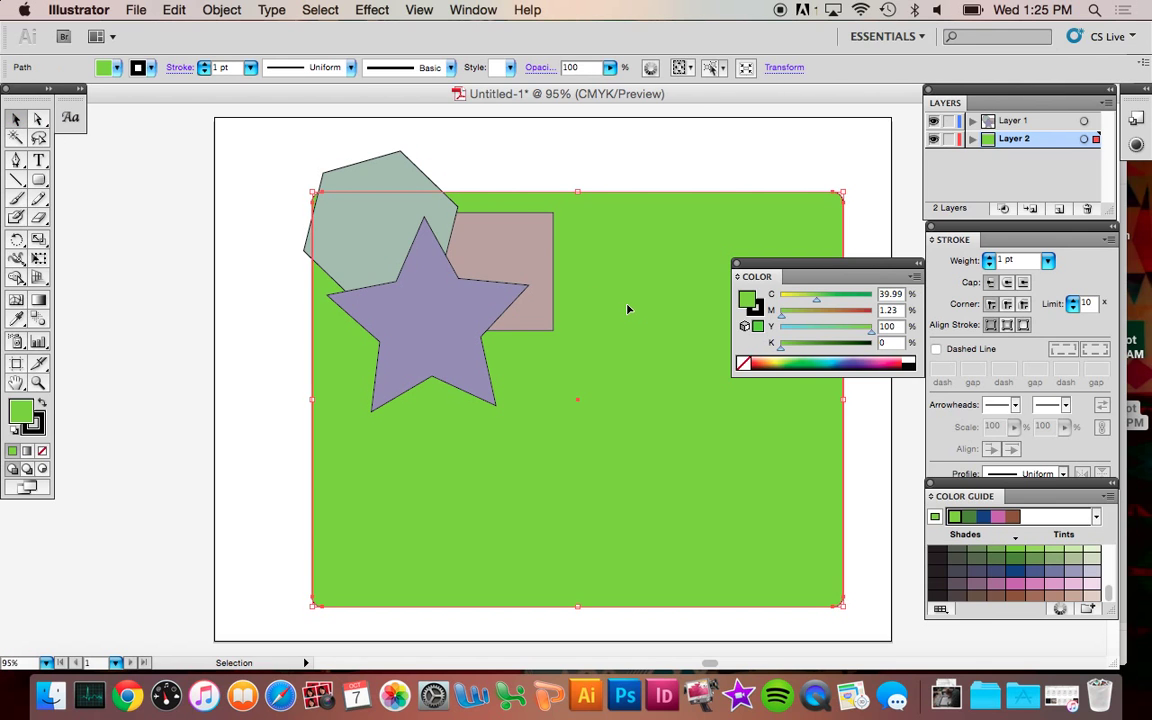
key(Delete)
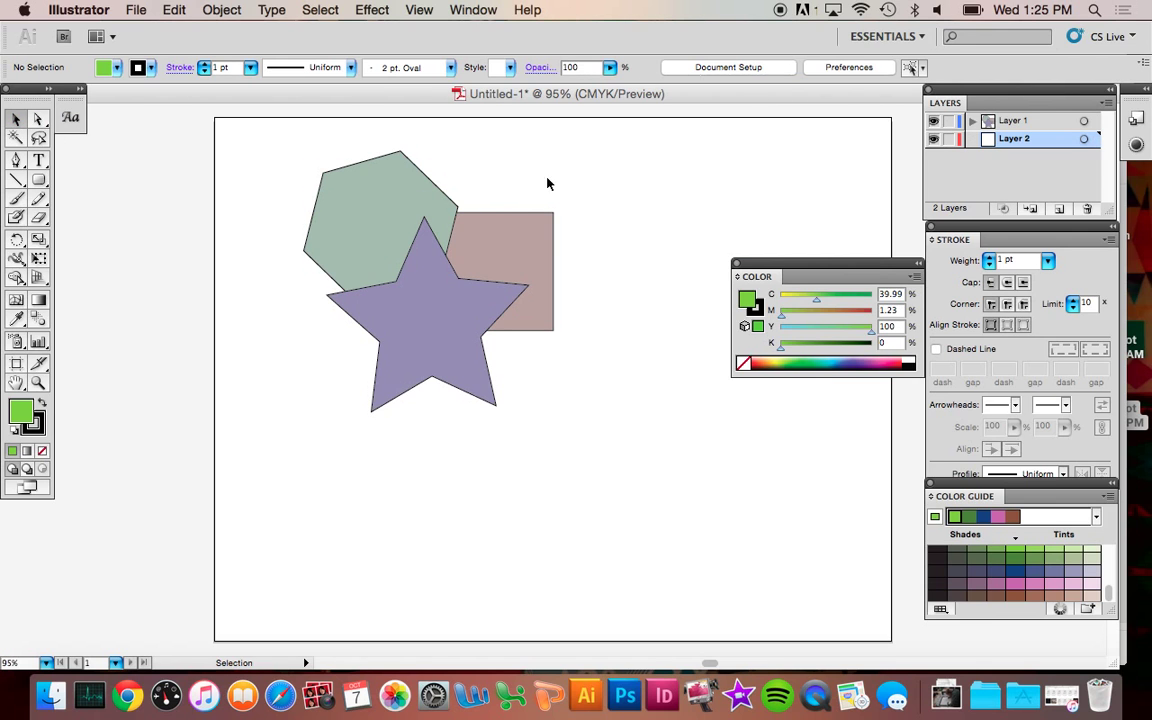
Step: Select the hexagon, square and star, show and close their Transparency settings, and delete all three shapes
drag(278, 168, 627, 355)
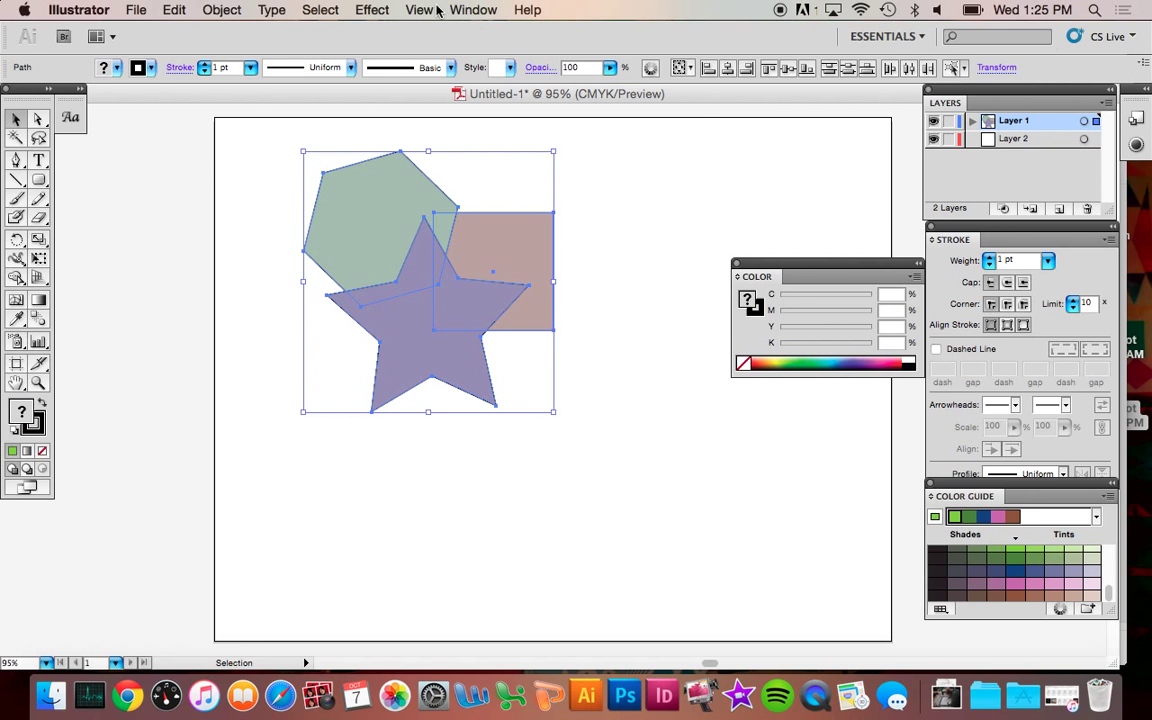
click(473, 10)
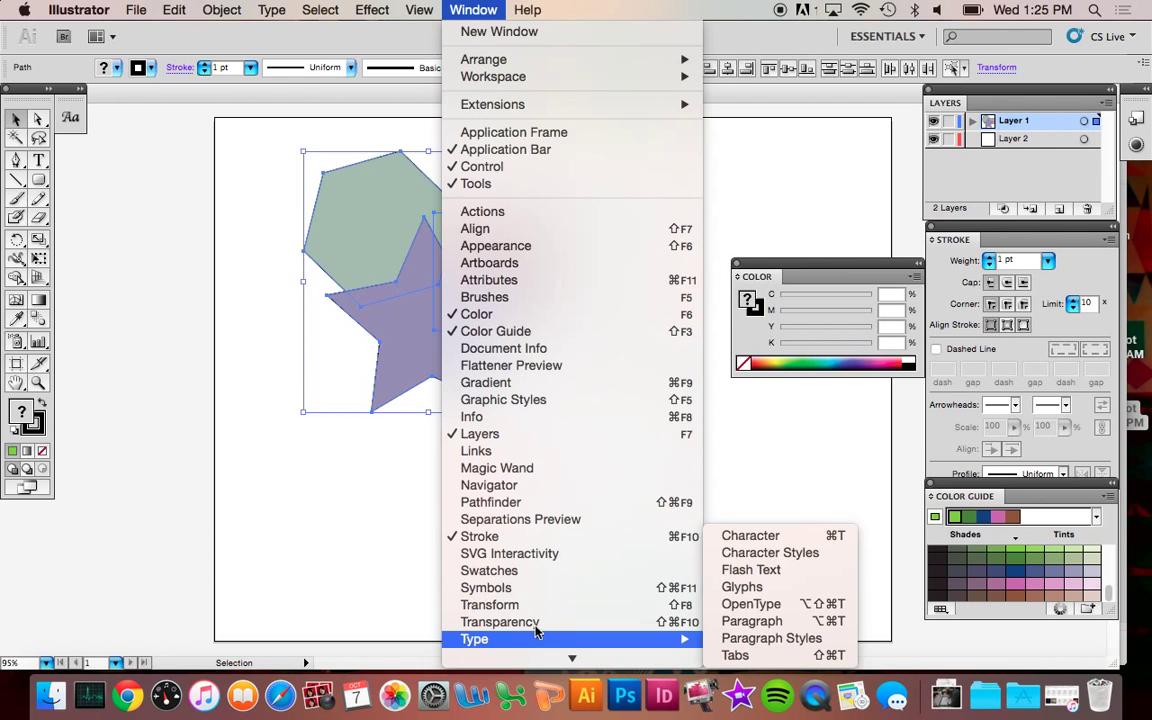
click(566, 622)
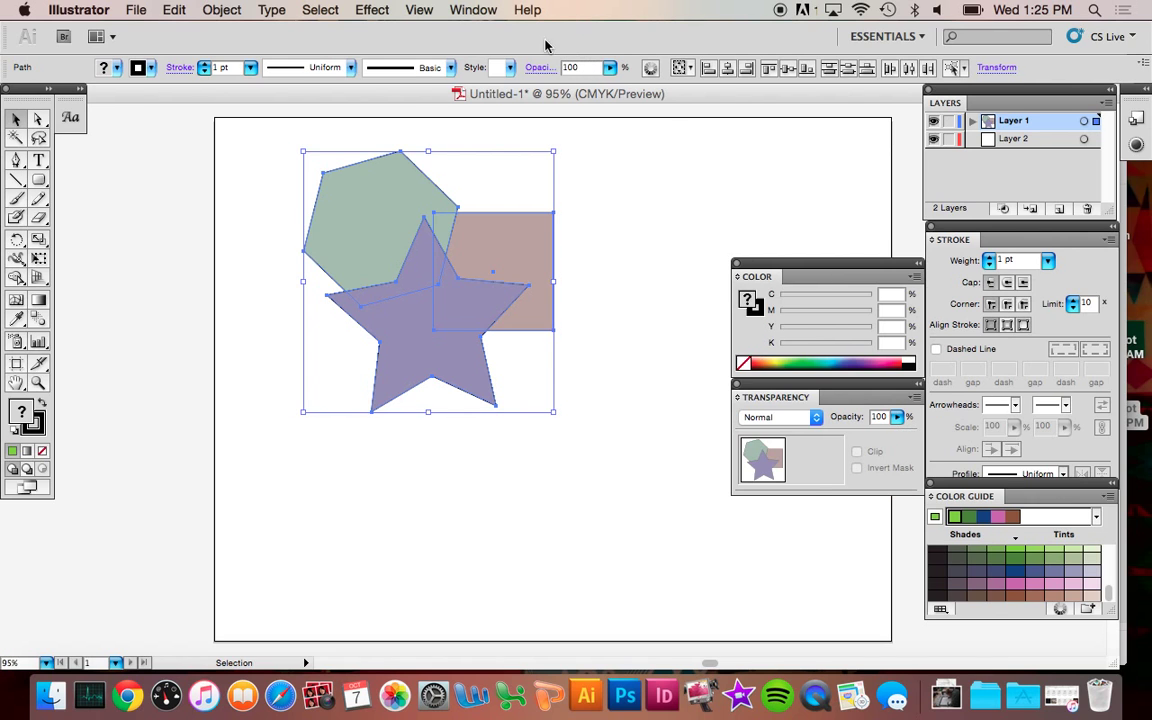
click(737, 385)
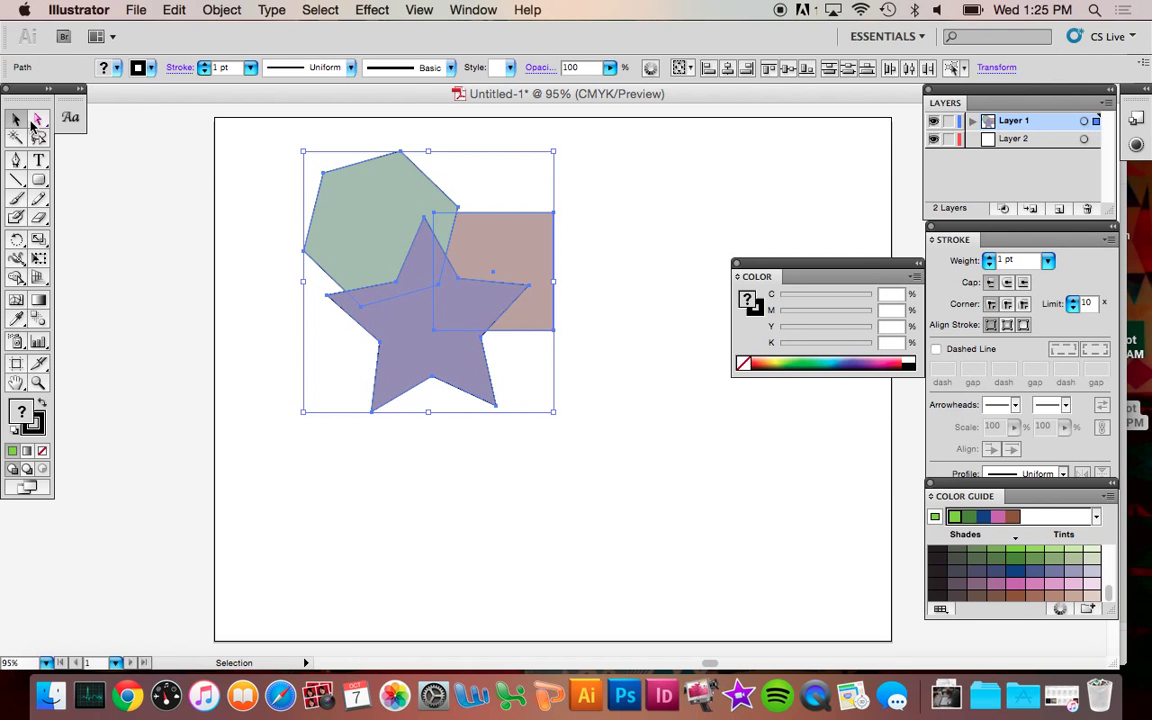
key(Delete)
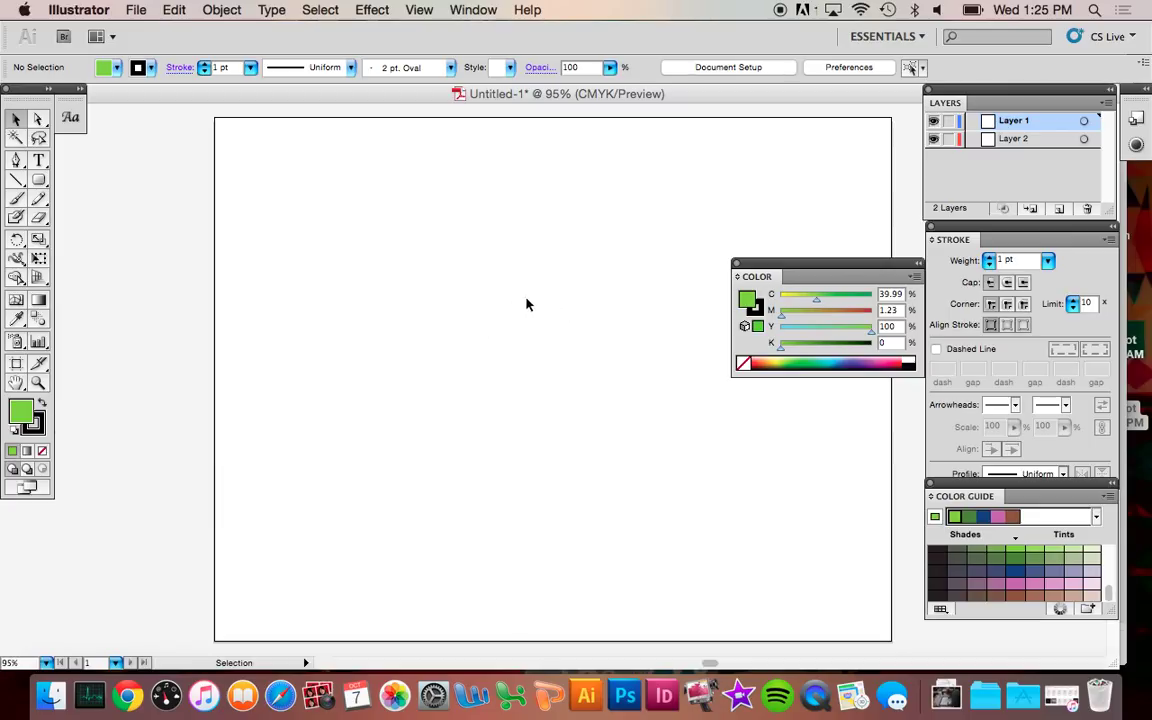
Step: Close the Color settings, show the Symbols collection, and move it down clear of the layer list
click(737, 263)
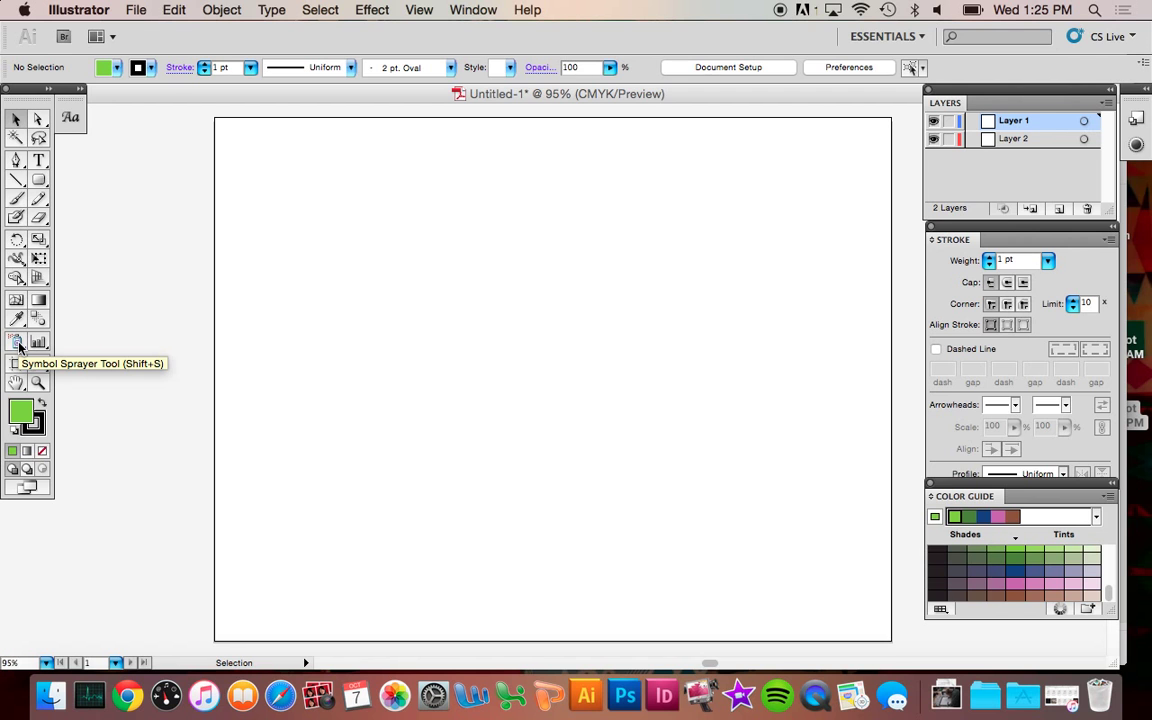
click(462, 10)
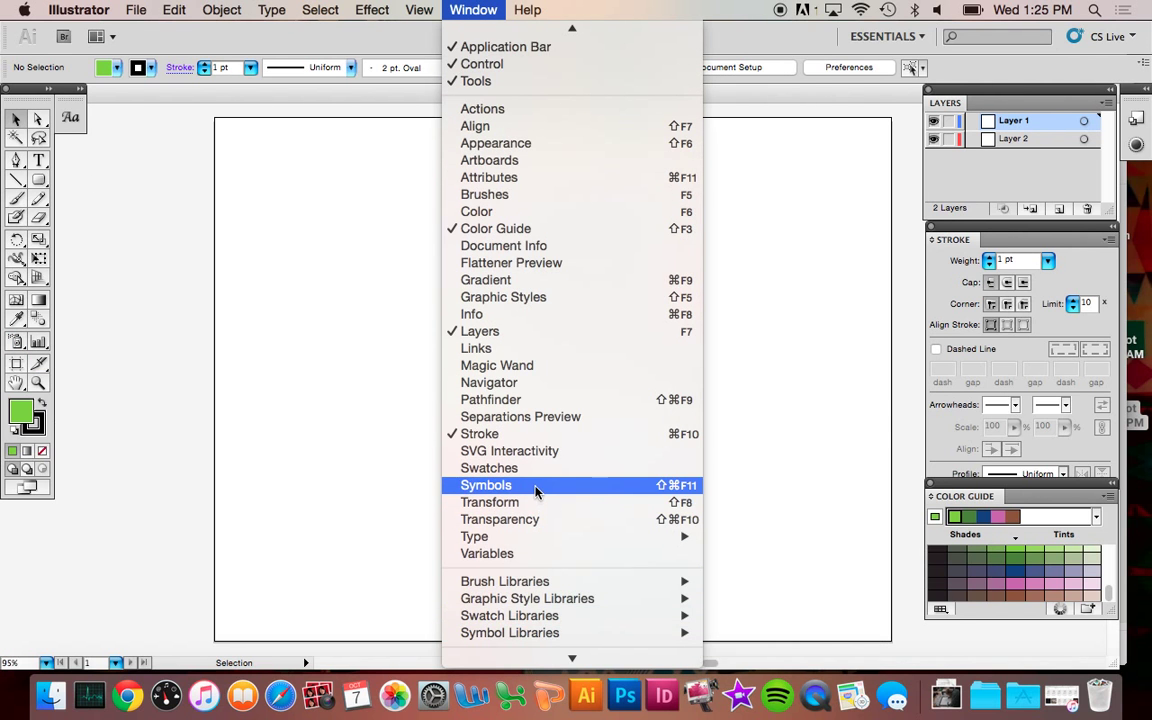
click(535, 488)
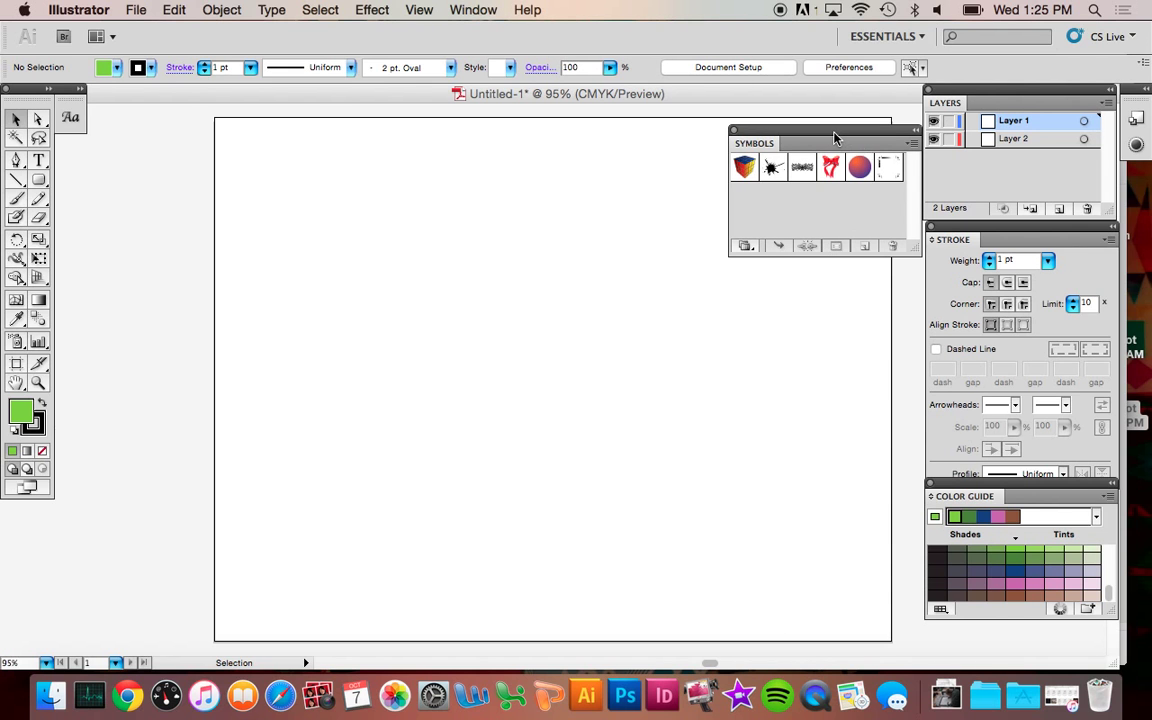
drag(833, 140, 834, 200)
Step: Open the Sushi symbol library and position it directly below the Symbols collection
click(746, 307)
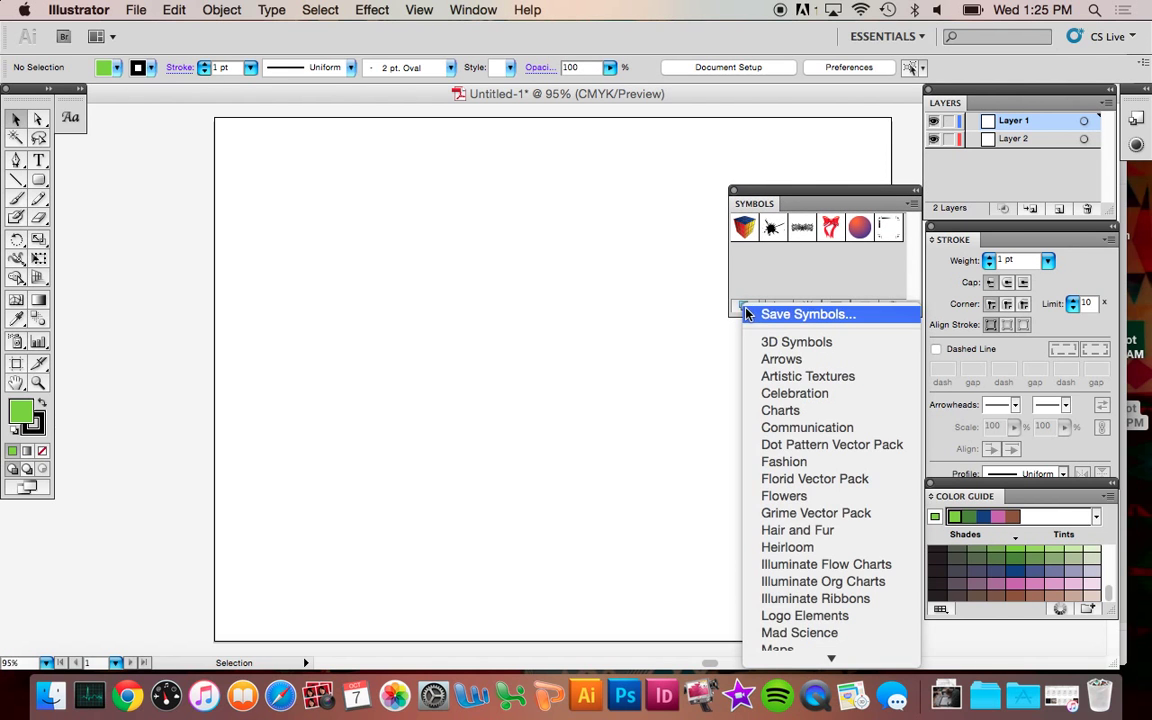
scroll(830, 520, down, 4)
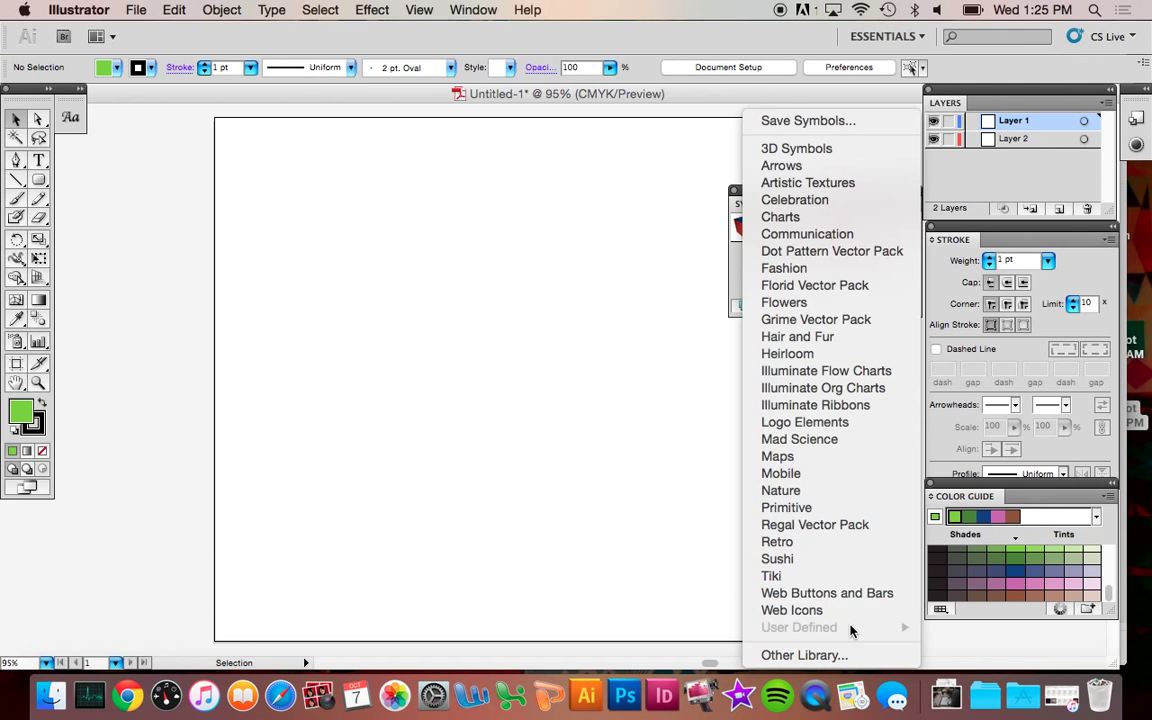
click(829, 559)
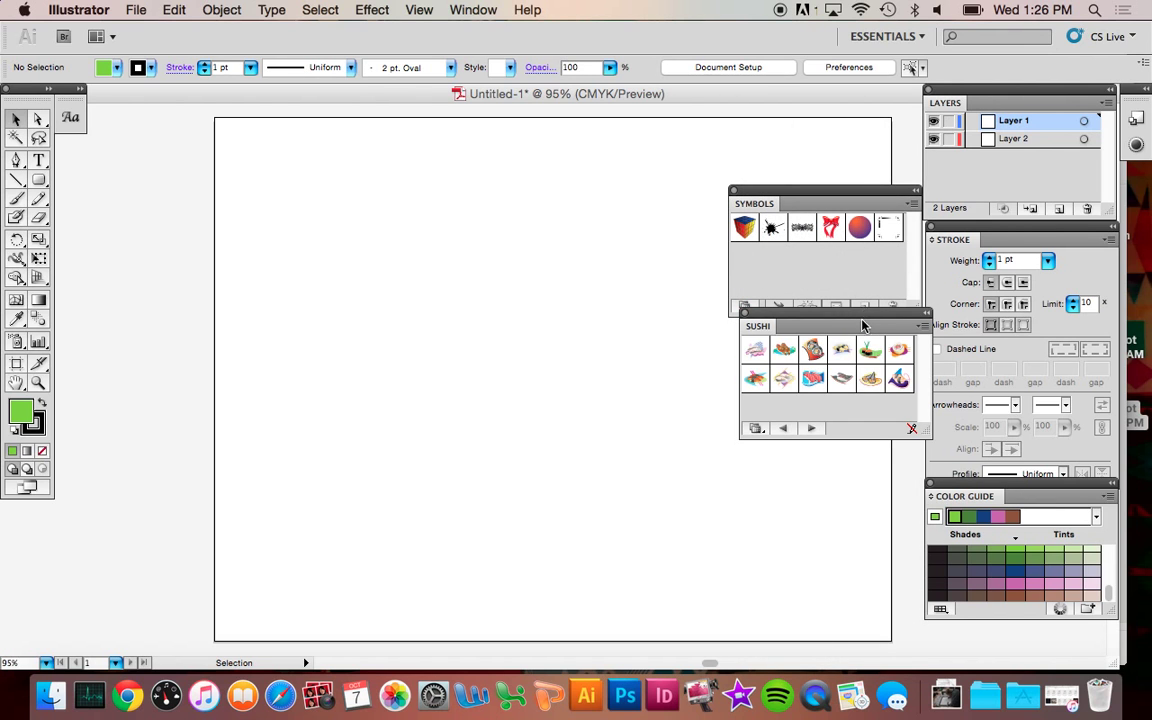
drag(856, 321, 851, 334)
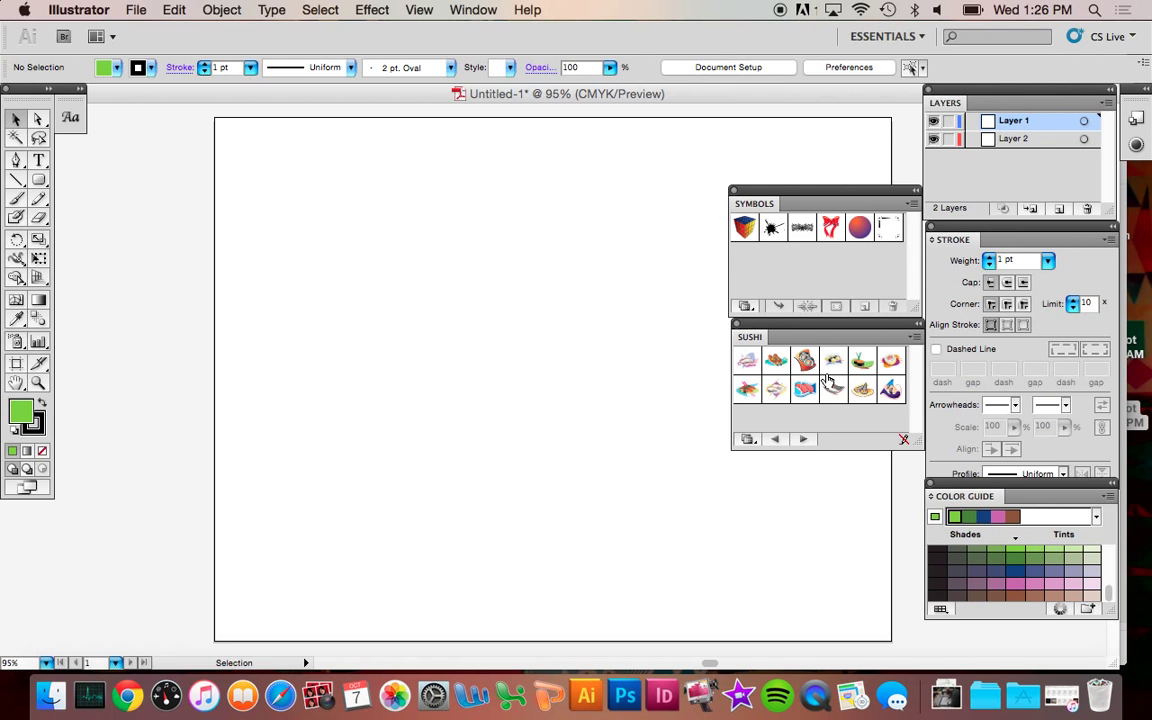
Step: Place the Unagi symbol from the Sushi library near the middle of the artboard and activate the Symbol Sprayer tool
drag(756, 398, 470, 355)
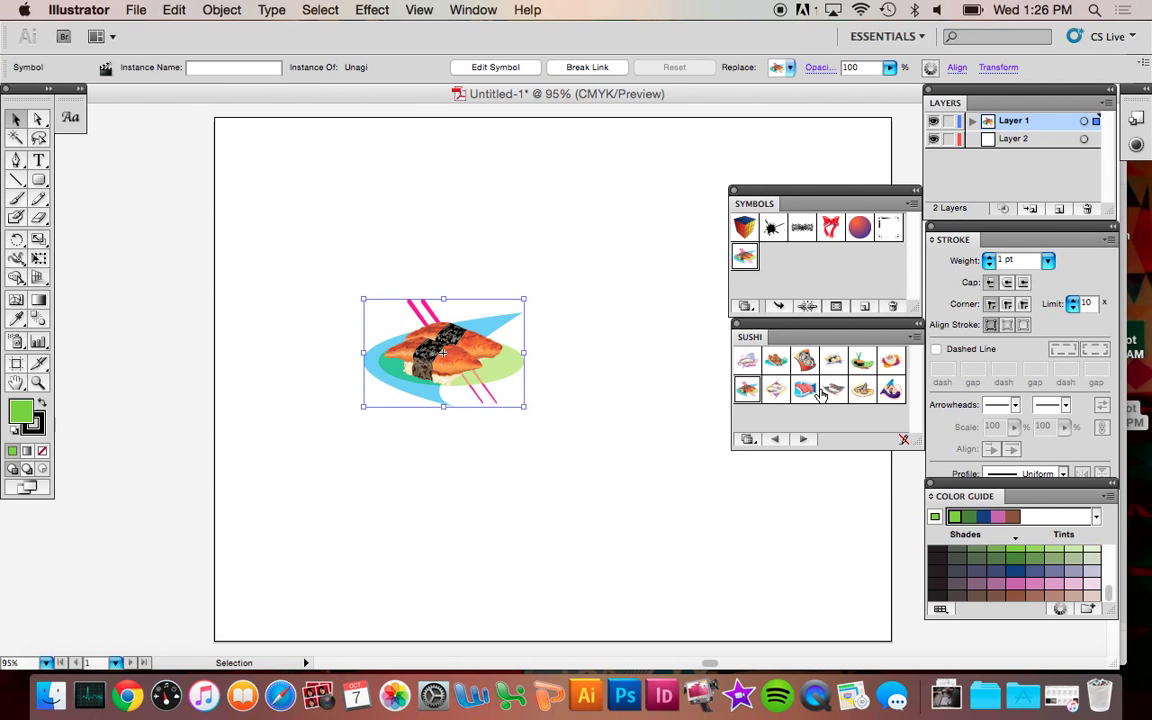
click(16, 340)
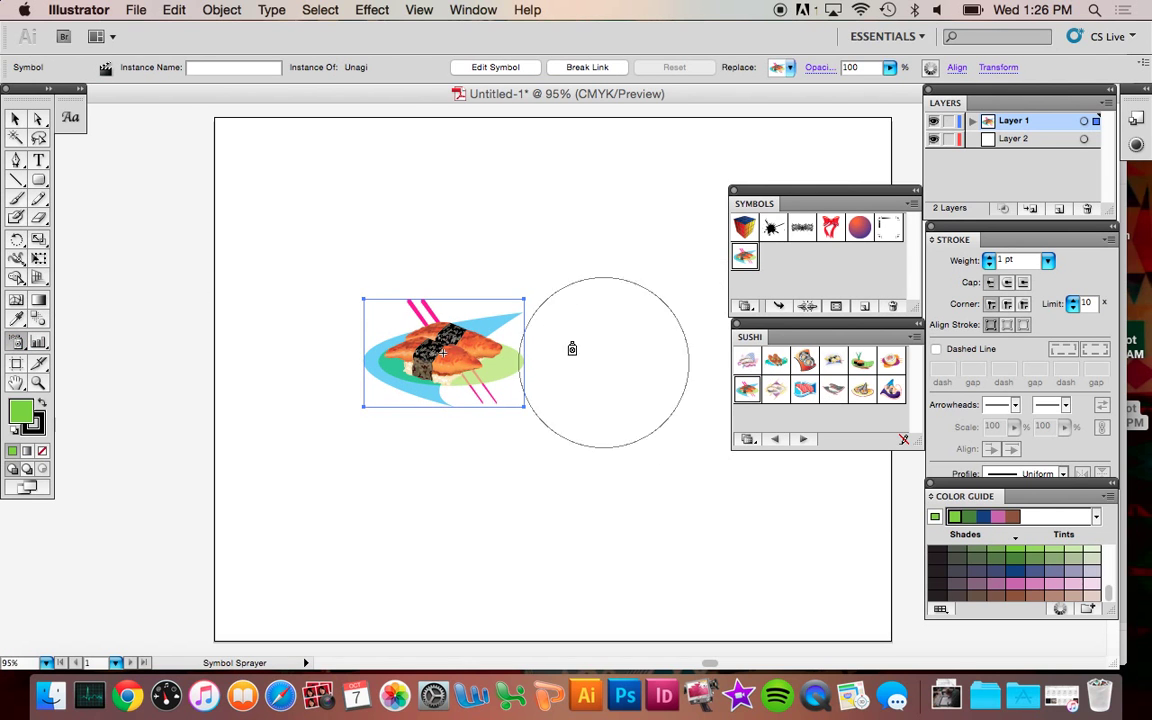
Step: Spray Unagi symbols in a winding trail across the artboard and move the set down to about X 377 pt, Y 312 pt
mouse_move(321, 280)
mouse_down()
mouse_move(473, 177)
mouse_move(627, 427)
mouse_move(835, 470)
mouse_up()
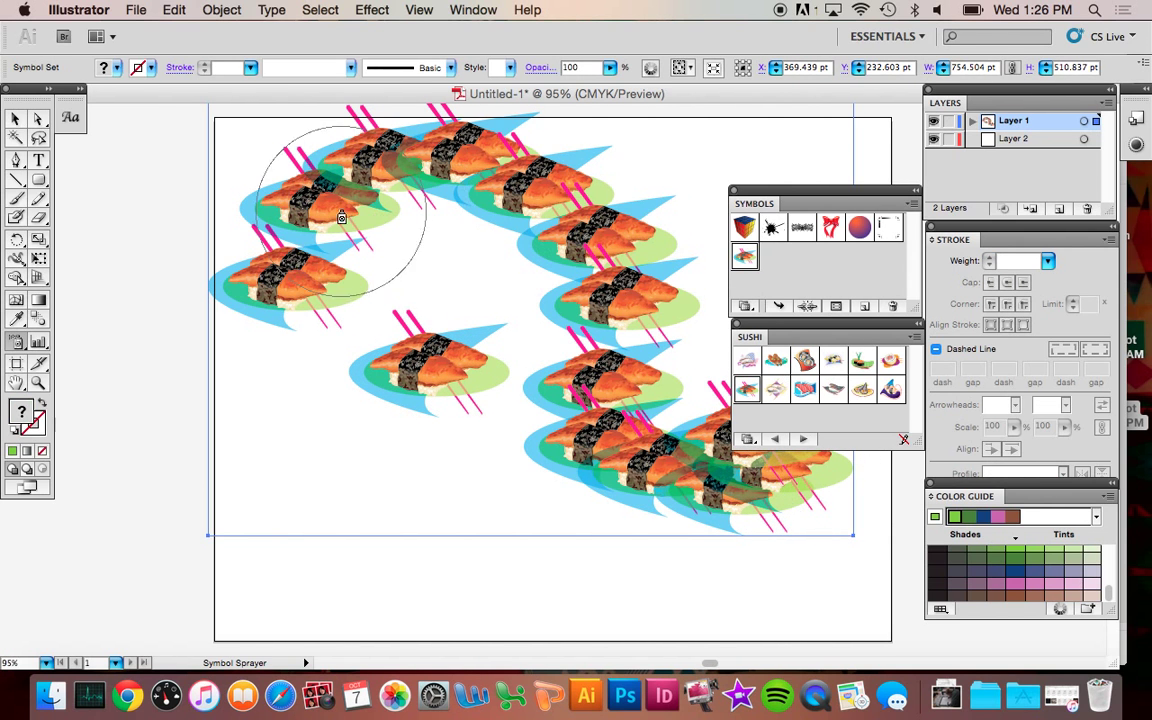
click(16, 118)
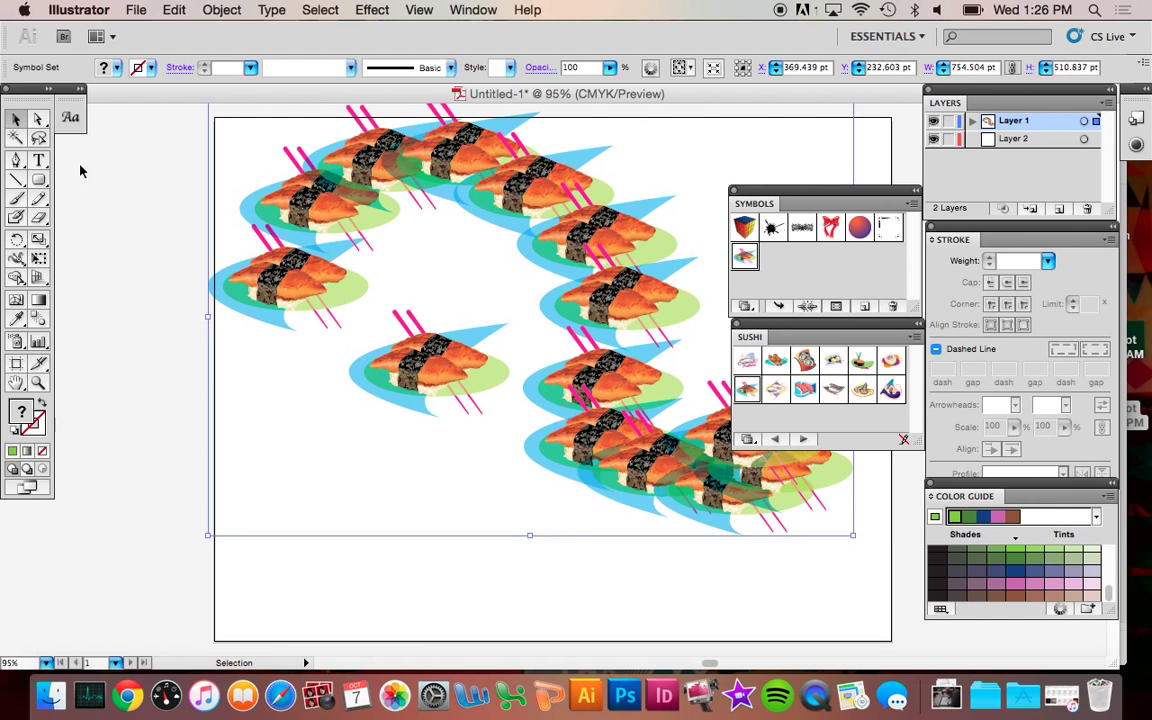
click(173, 281)
drag(538, 204, 422, 242)
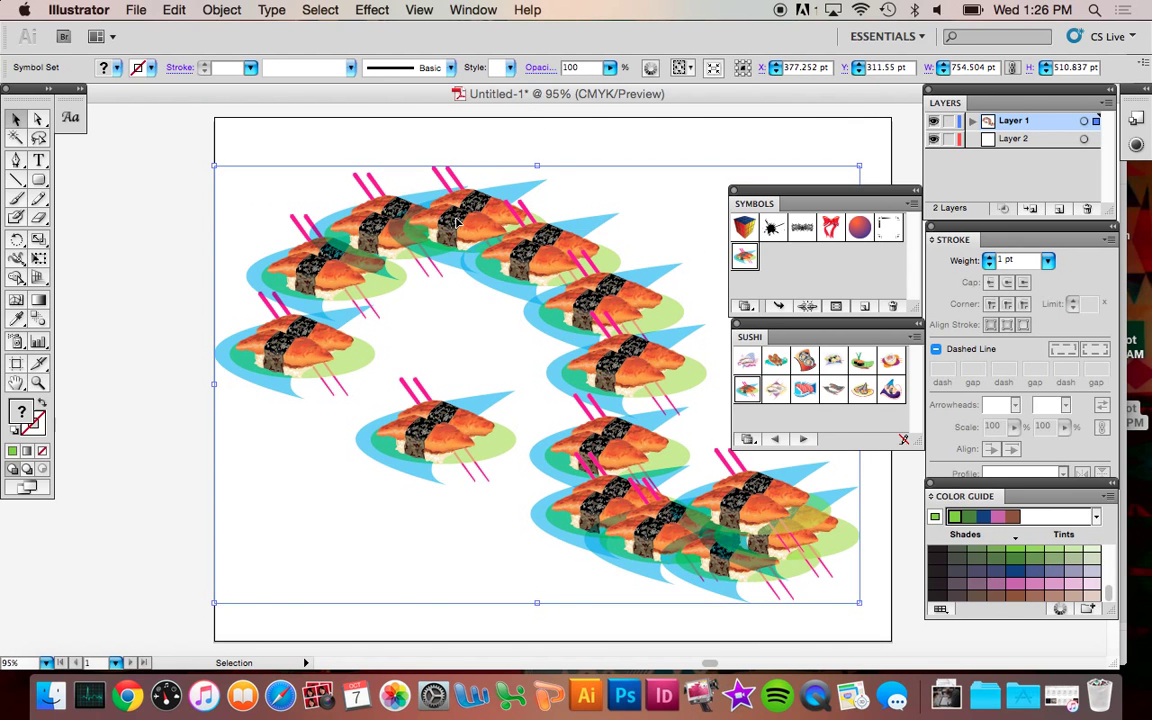
Step: Break the sprayed Unagi set's link to its symbol and ungroup it into individual sushi pieces
click(808, 308)
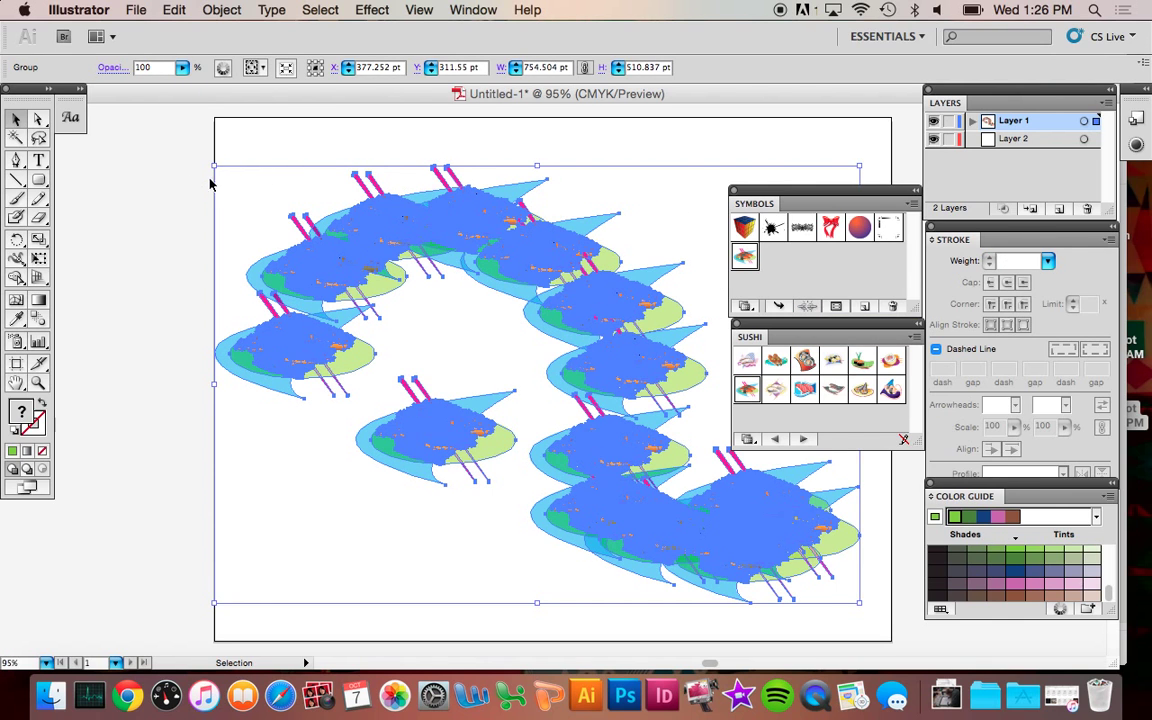
click(222, 10)
click(245, 95)
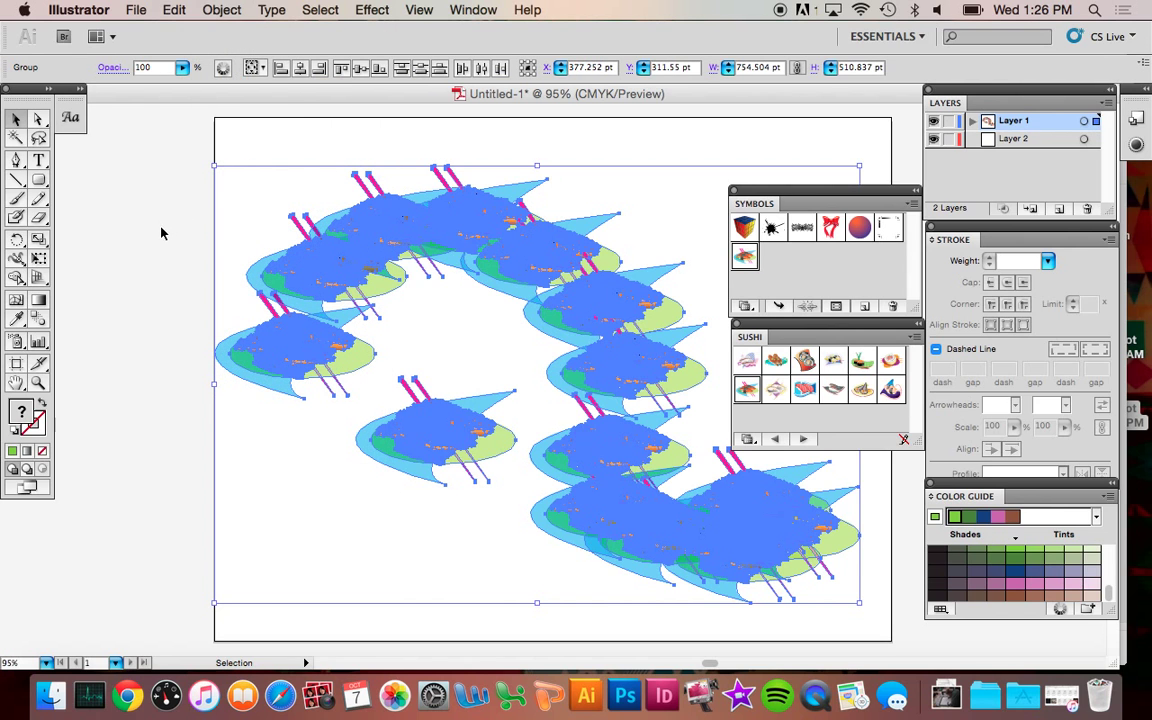
Step: Move the topmost sushi piece to an empty spot at about X 505 pt, Y 64 pt, and ungroup it
click(147, 211)
drag(476, 222, 654, 177)
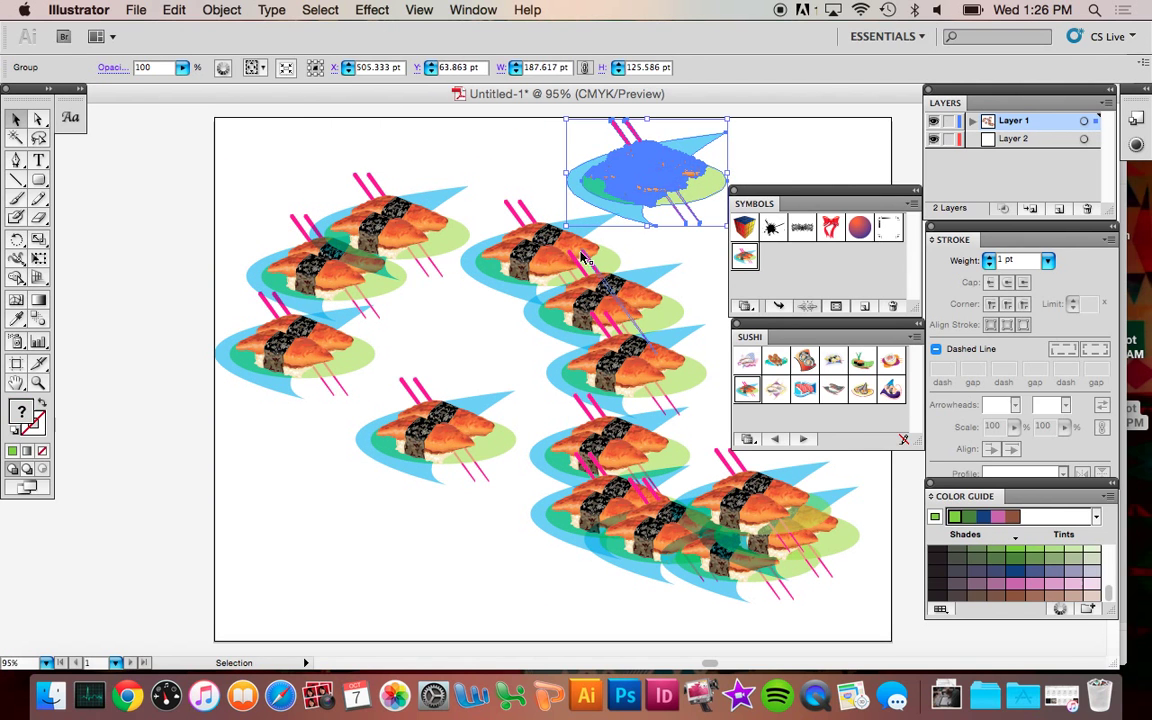
click(224, 12)
click(243, 99)
click(545, 167)
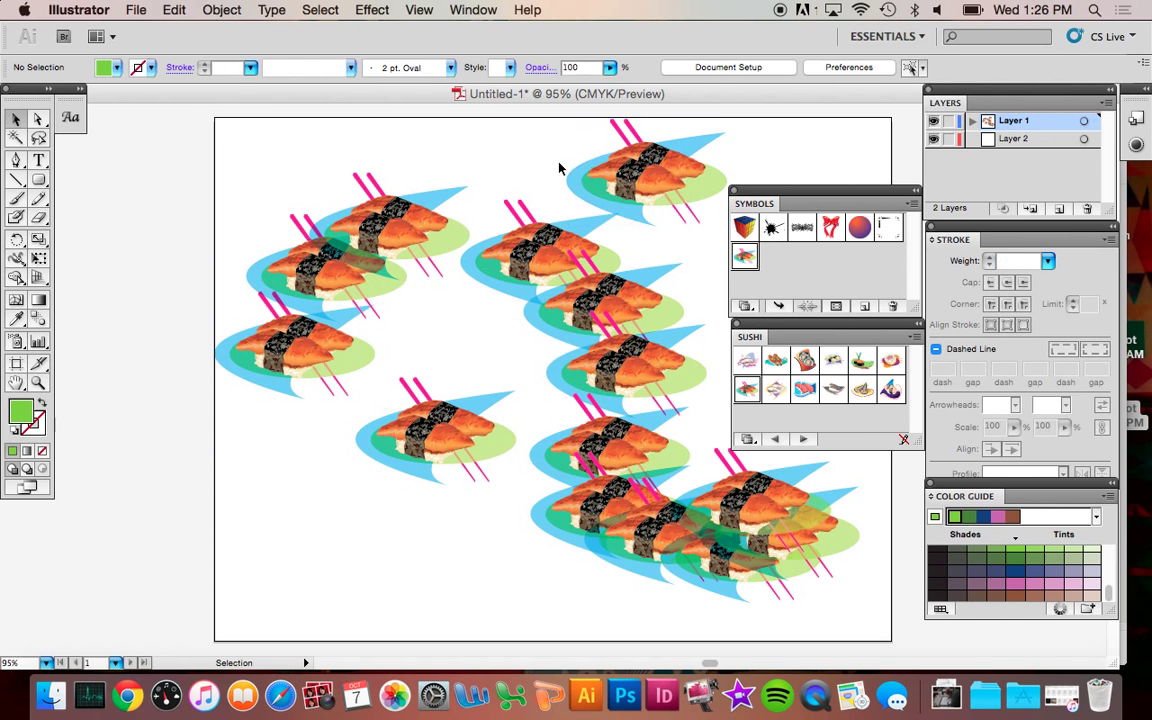
Step: Directly select the light orange highlight path on the separated sushi's front piece and fill it with pinkish purple
click(40, 385)
click(604, 190)
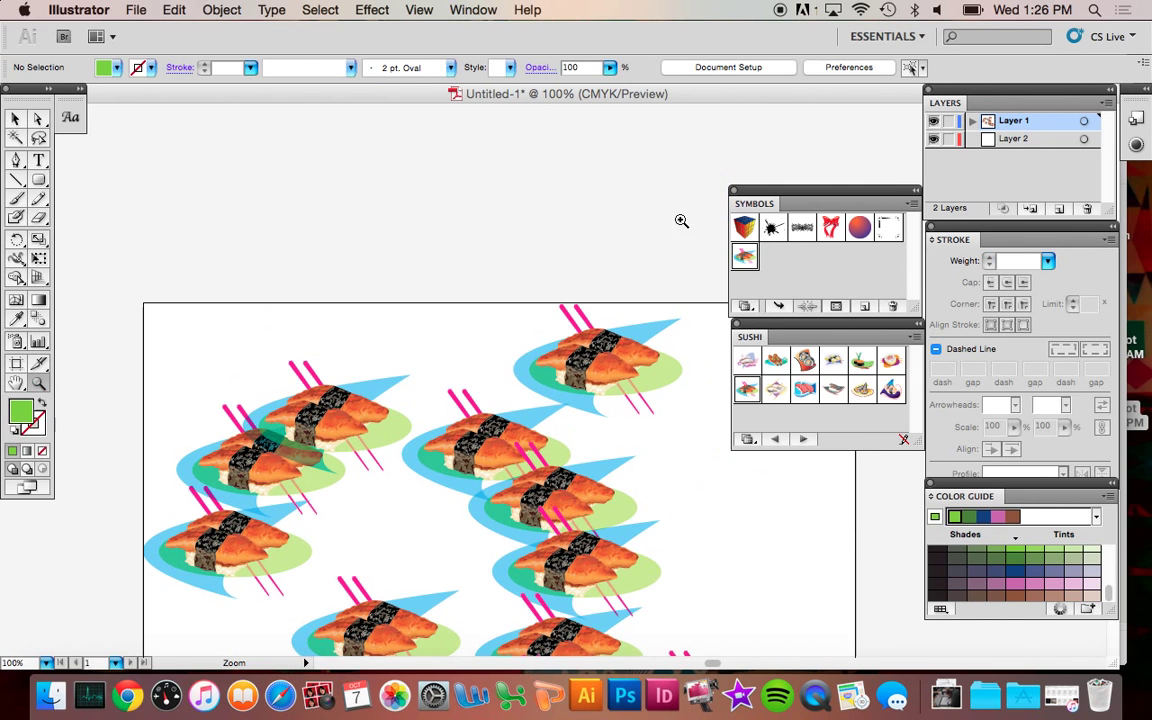
click(629, 354)
drag(610, 387, 603, 392)
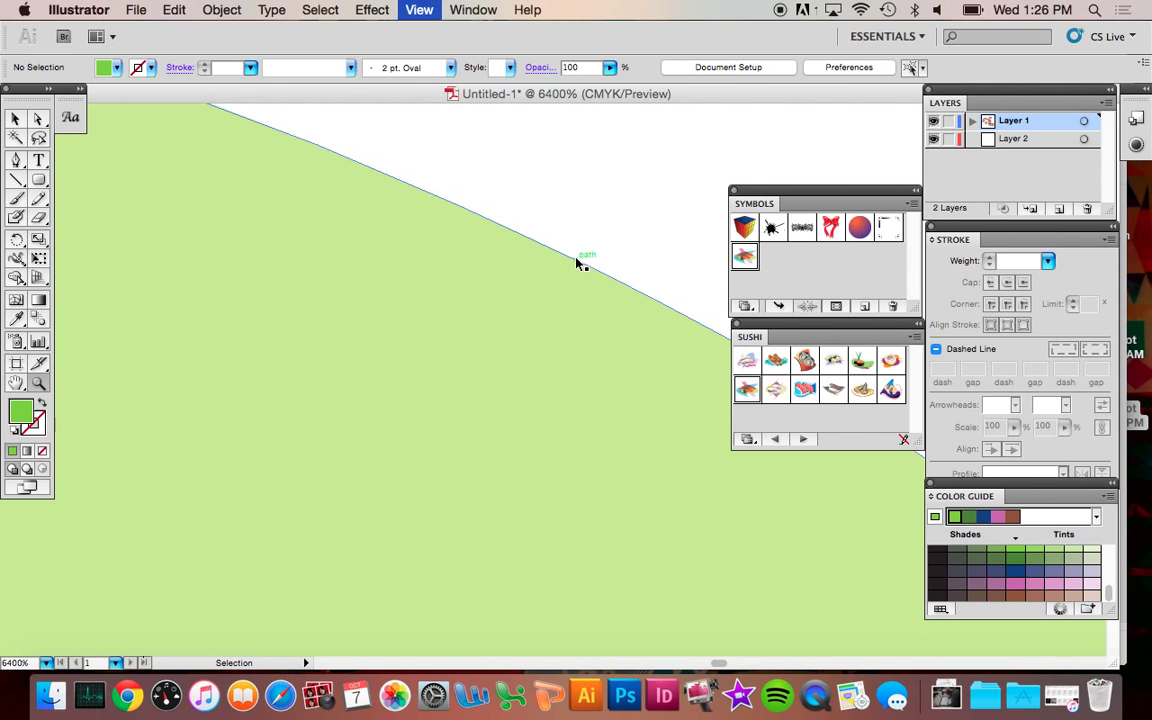
key(super+minus)
key(super+minus)
key(super+minus)
key(super+minus)
key(super+minus)
key(super+minus)
key(super+minus)
key(super+minus)
key(super+minus)
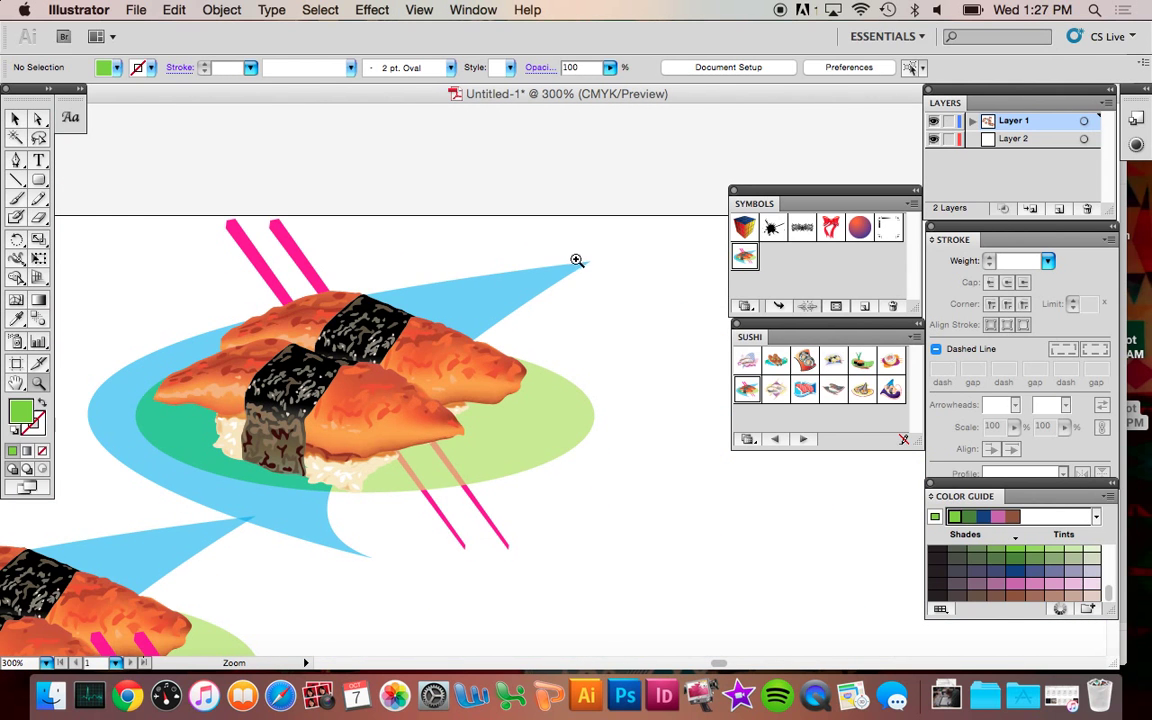
click(345, 405)
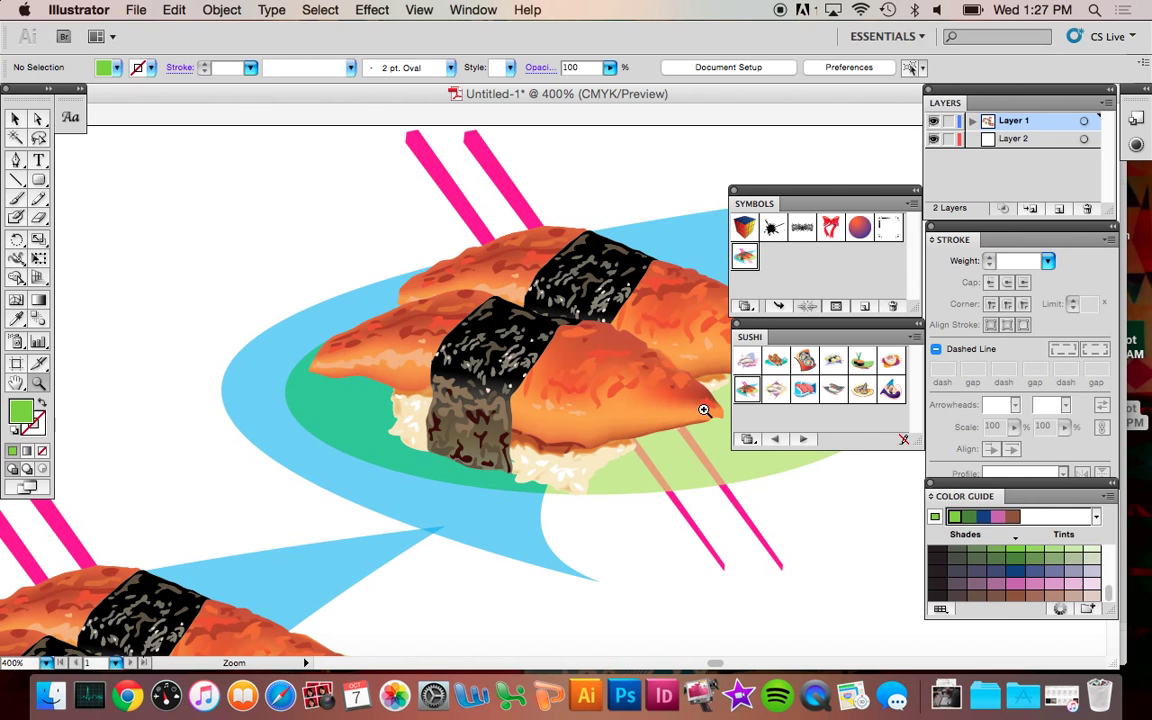
scroll(704, 410, up, 1)
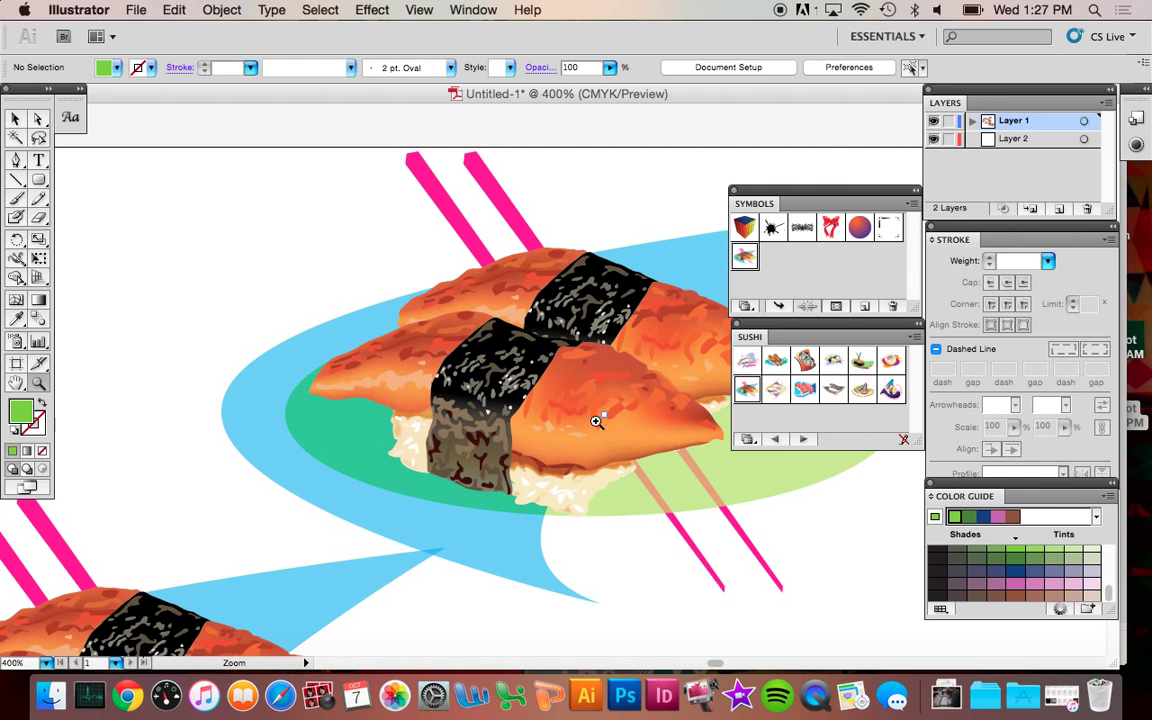
click(39, 121)
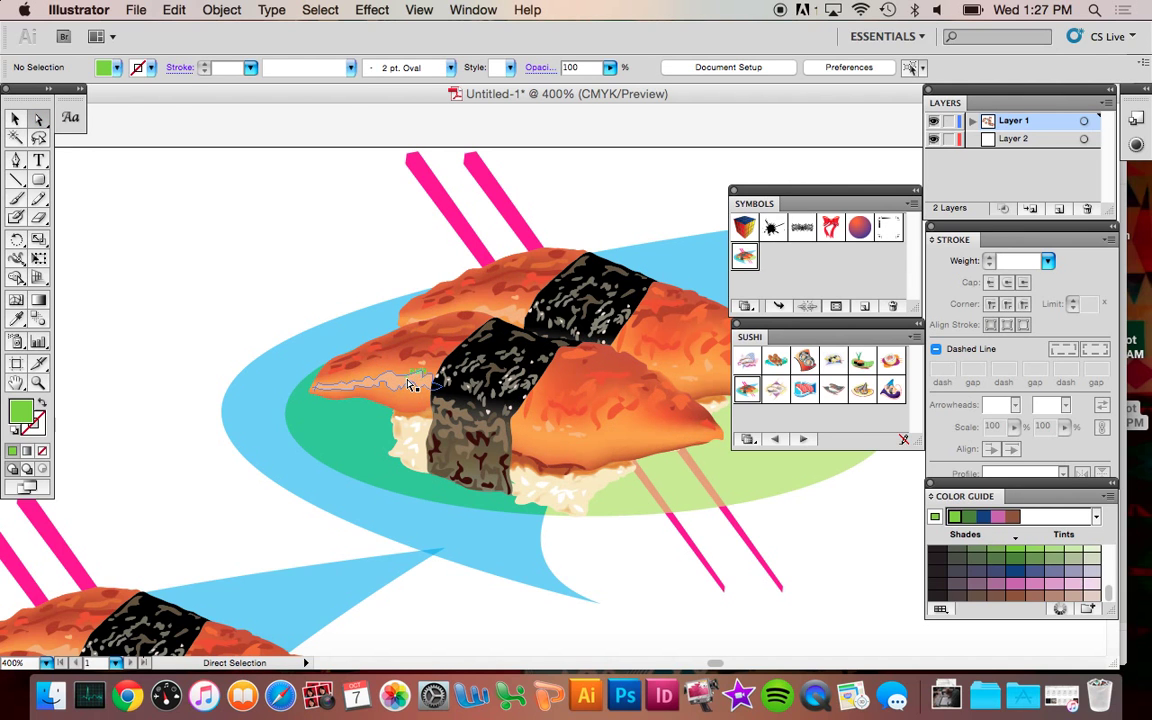
mouse_move(410, 403)
mouse_down()
mouse_move(604, 450)
mouse_move(540, 406)
mouse_move(450, 398)
mouse_move(411, 375)
mouse_move(400, 383)
mouse_up()
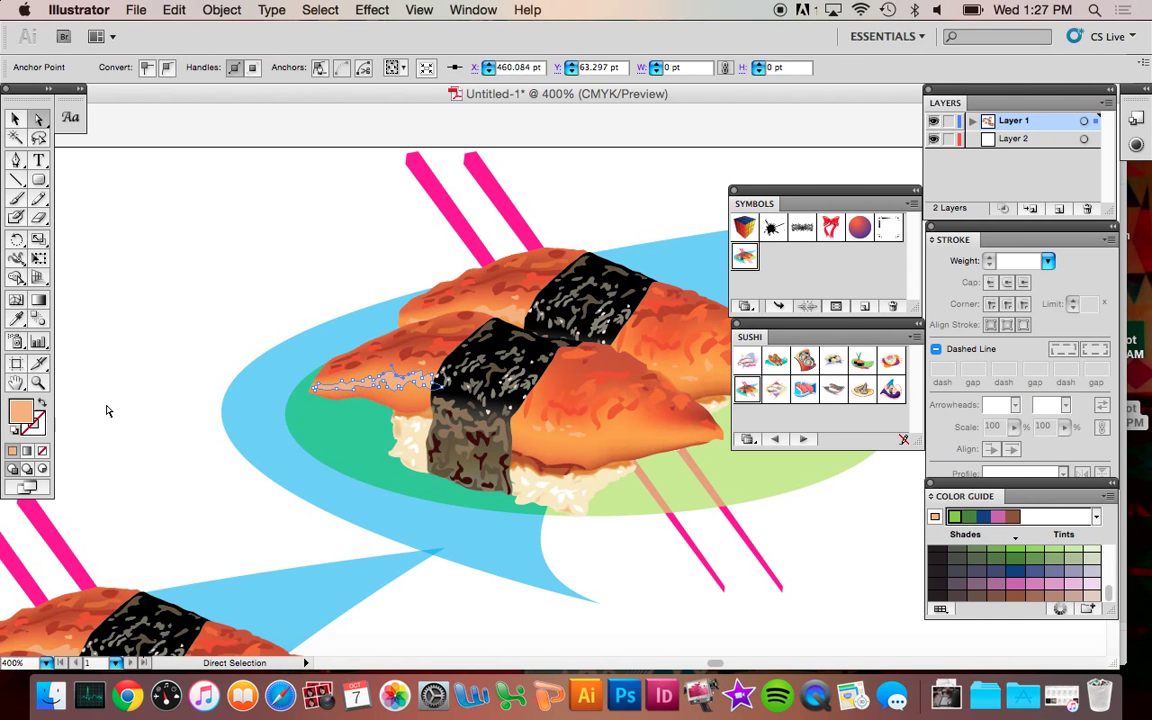
click(1015, 586)
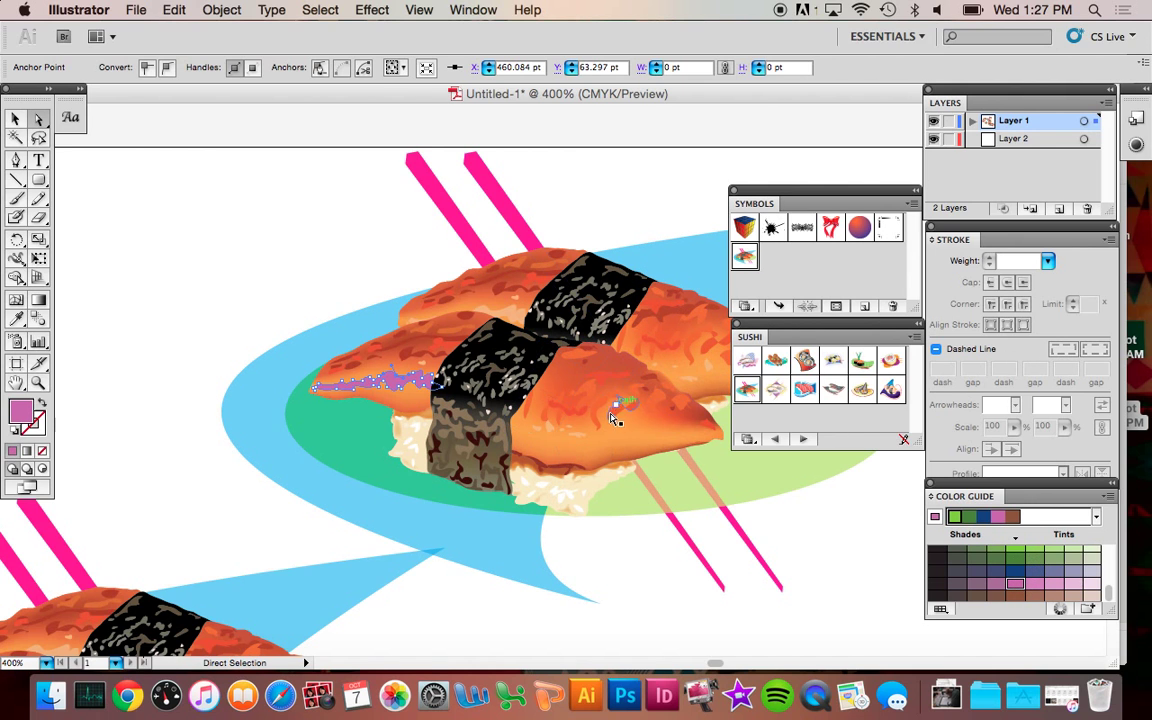
Step: Fill the small mark on the front sushi piece with the same pinkish purple and one chopstick with muted green
click(597, 426)
click(1015, 587)
key(super+h)
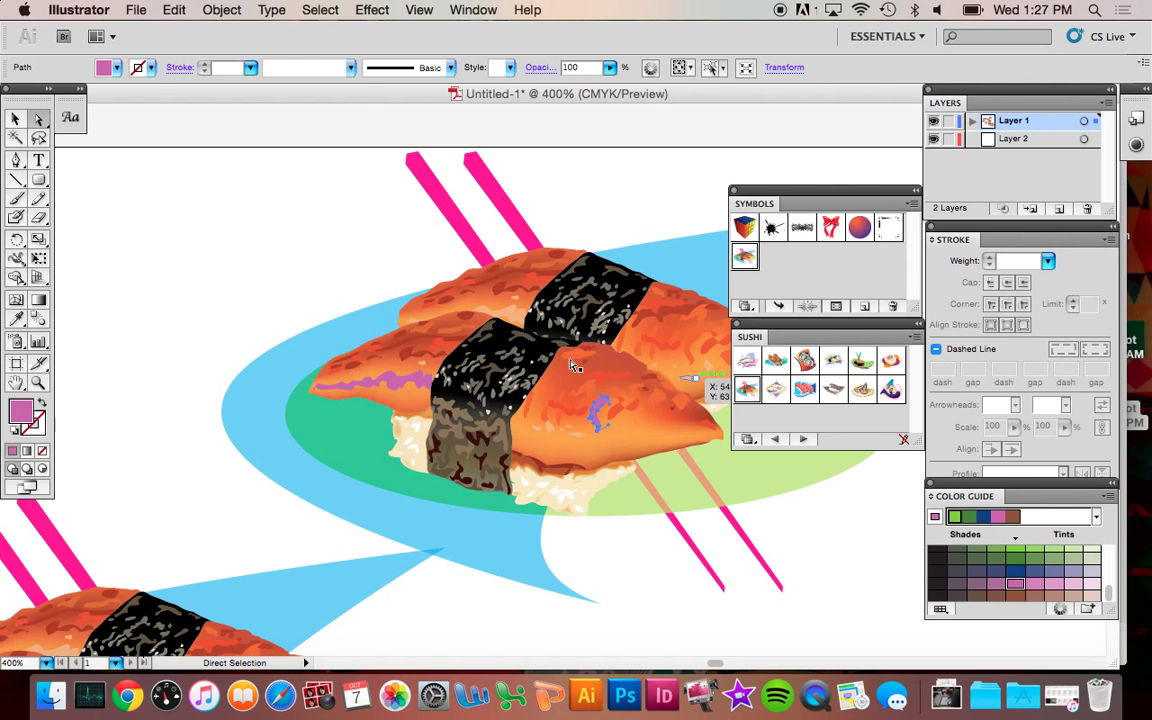
click(470, 221)
click(1035, 559)
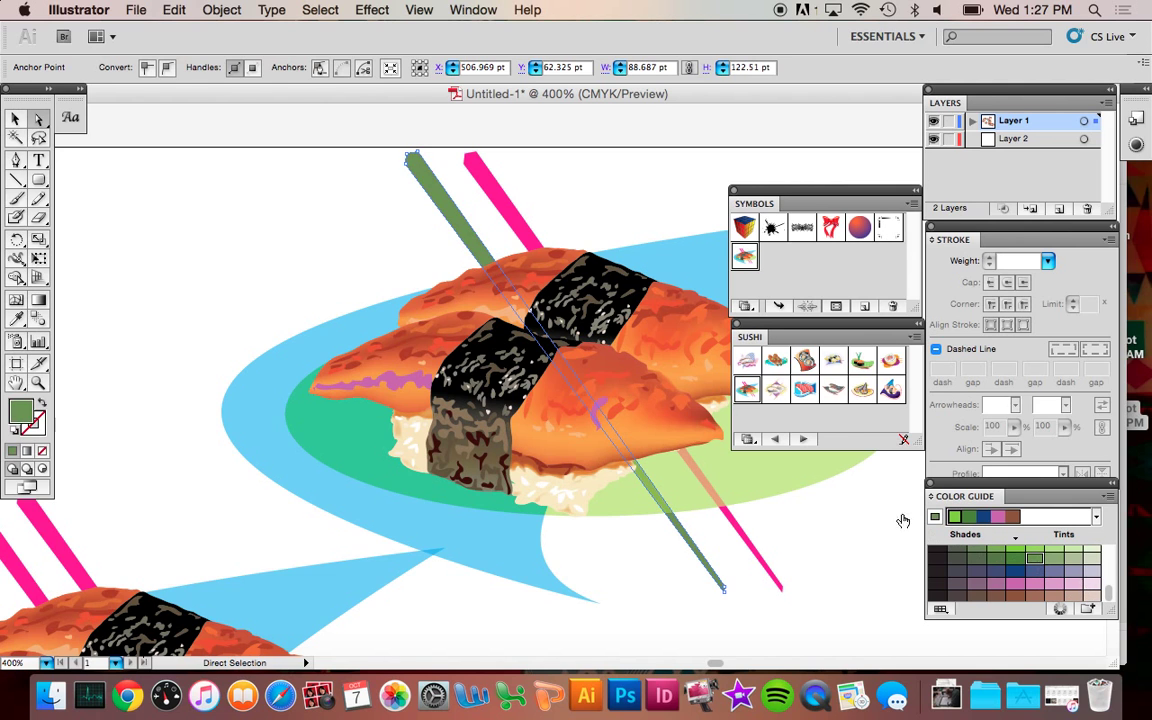
Step: Undo the recoloring, ungrouping and spraying back to the single placed Unagi symbol
click(516, 217)
key(super+z)
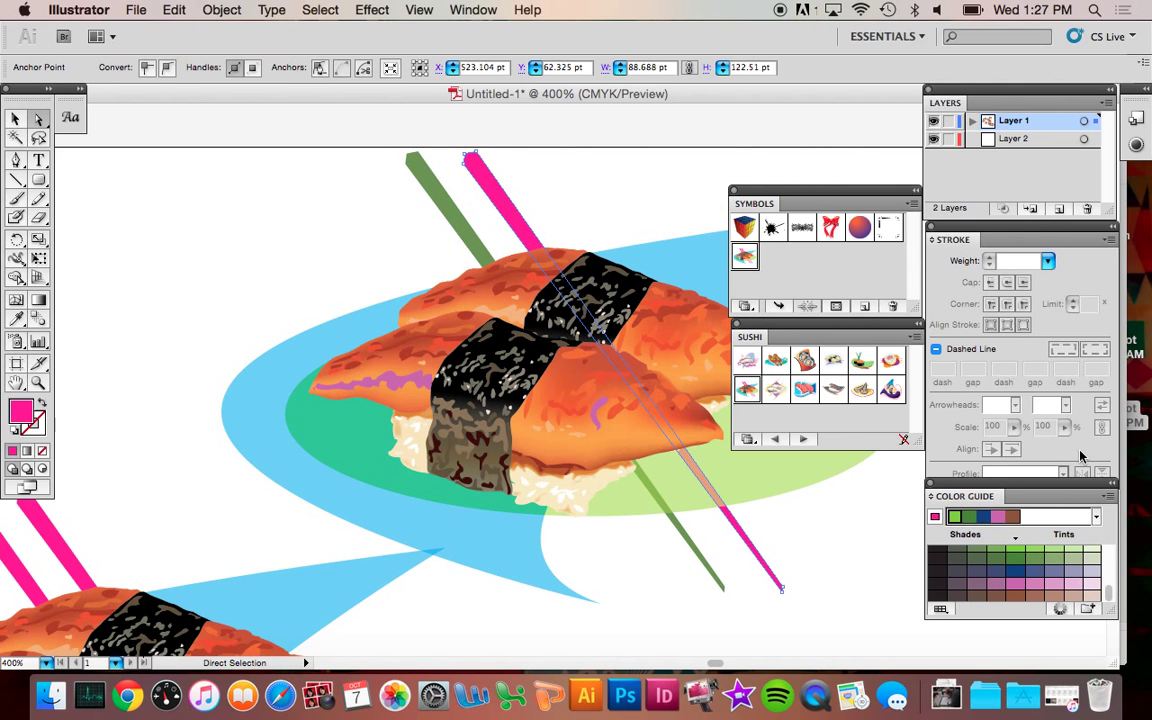
key(super+z)
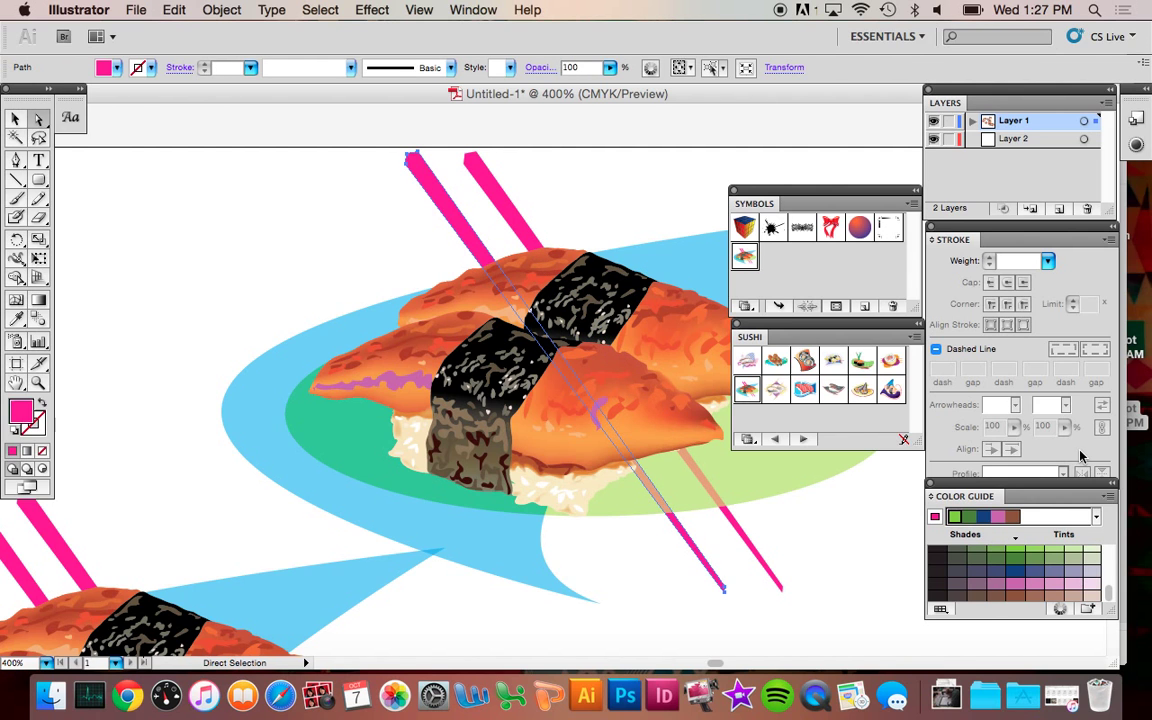
key(super+z)
key(super+z)
key(super+z)
key(super+z)
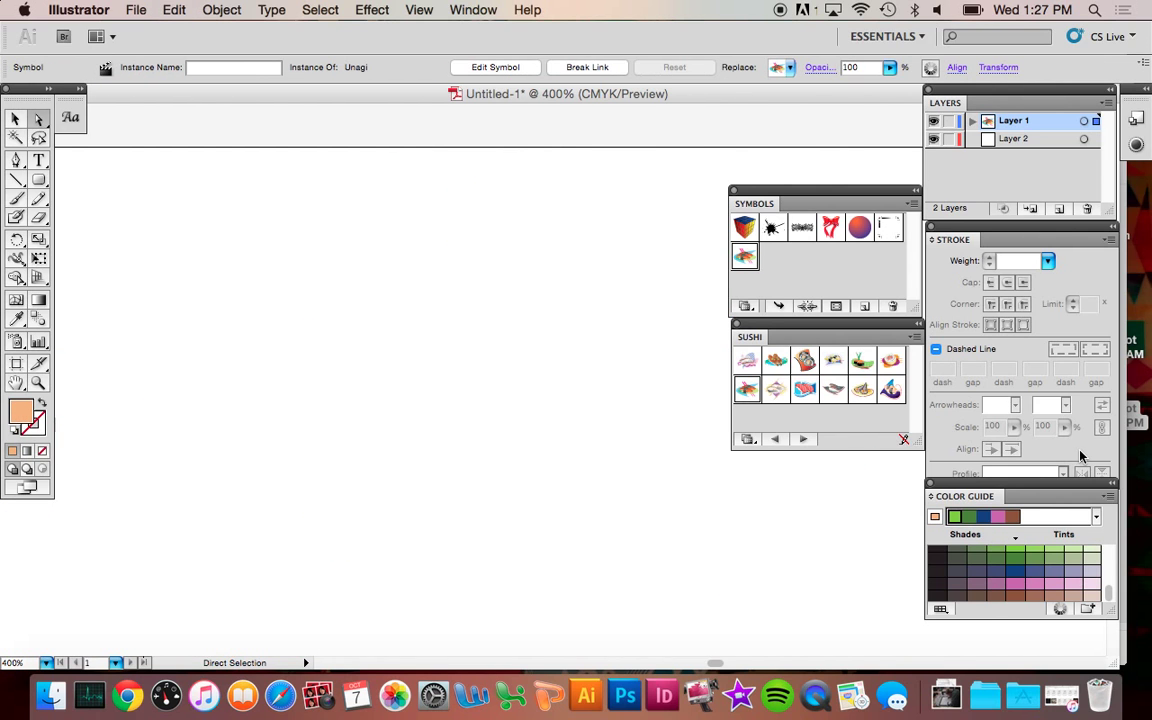
Step: Delete the remaining Unagi symbol from the artboard
key(super+minus)
key(super+minus)
key(super+minus)
key(super+minus)
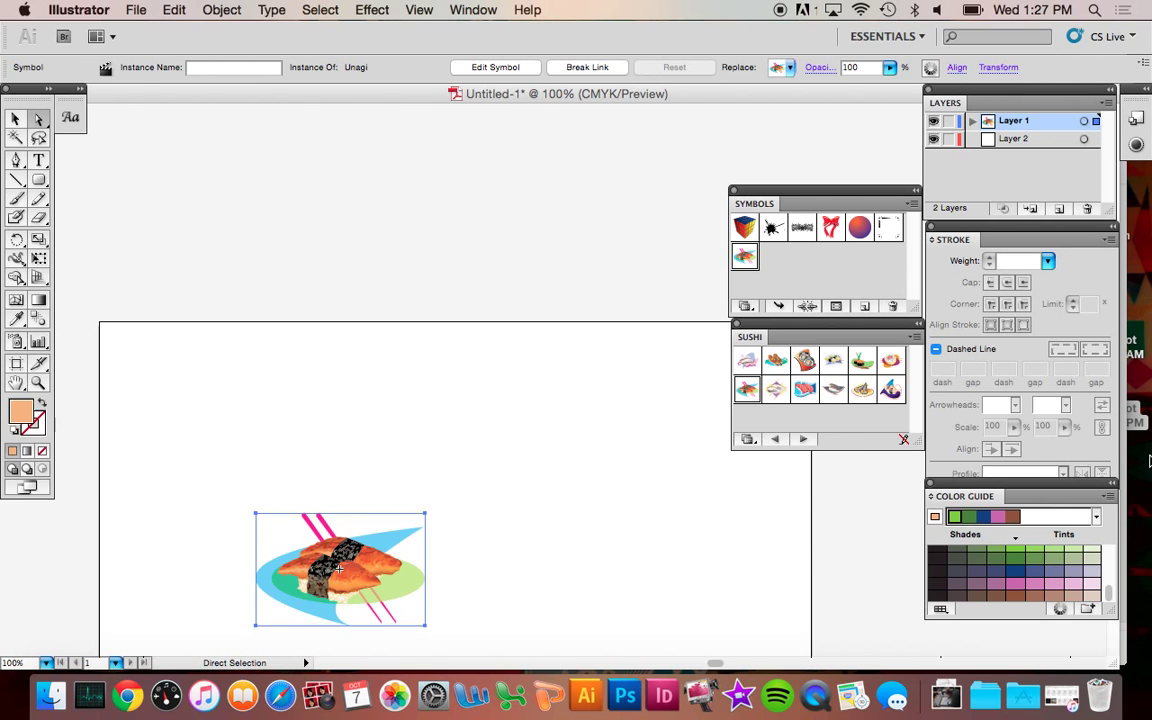
click(16, 383)
drag(491, 451, 499, 201)
click(16, 120)
key(Delete)
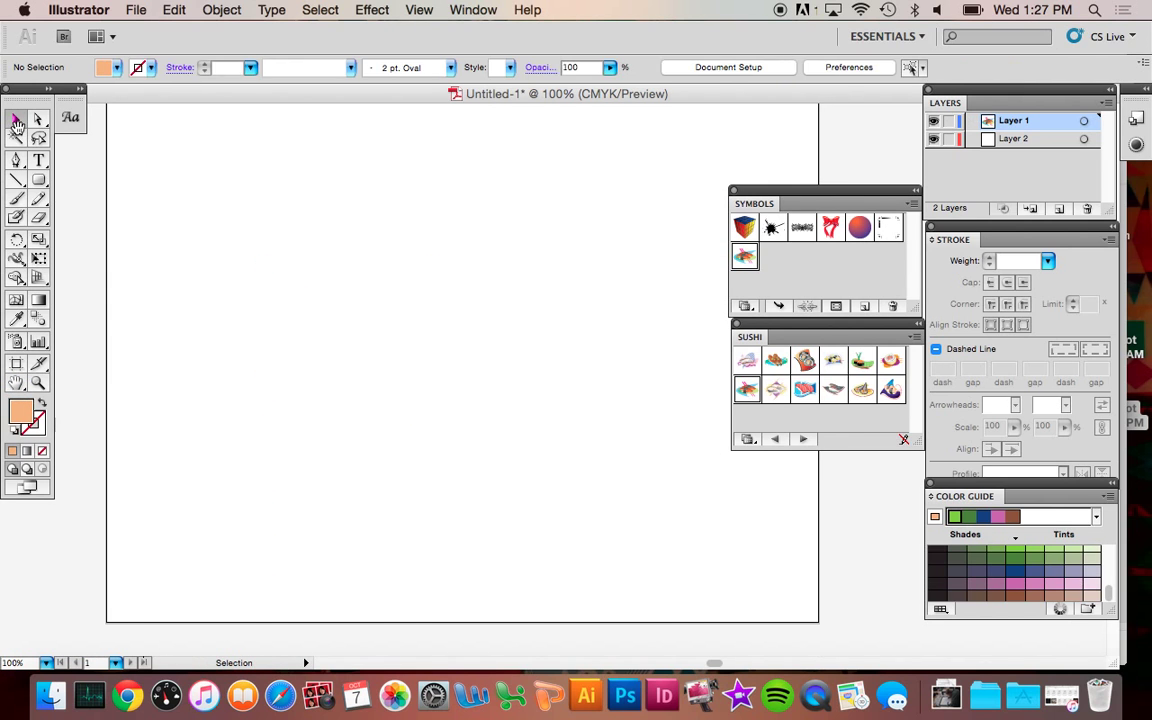
Step: Replace the Sushi symbol library with the Logo Elements library
click(748, 439)
scroll(845, 540, down, 5)
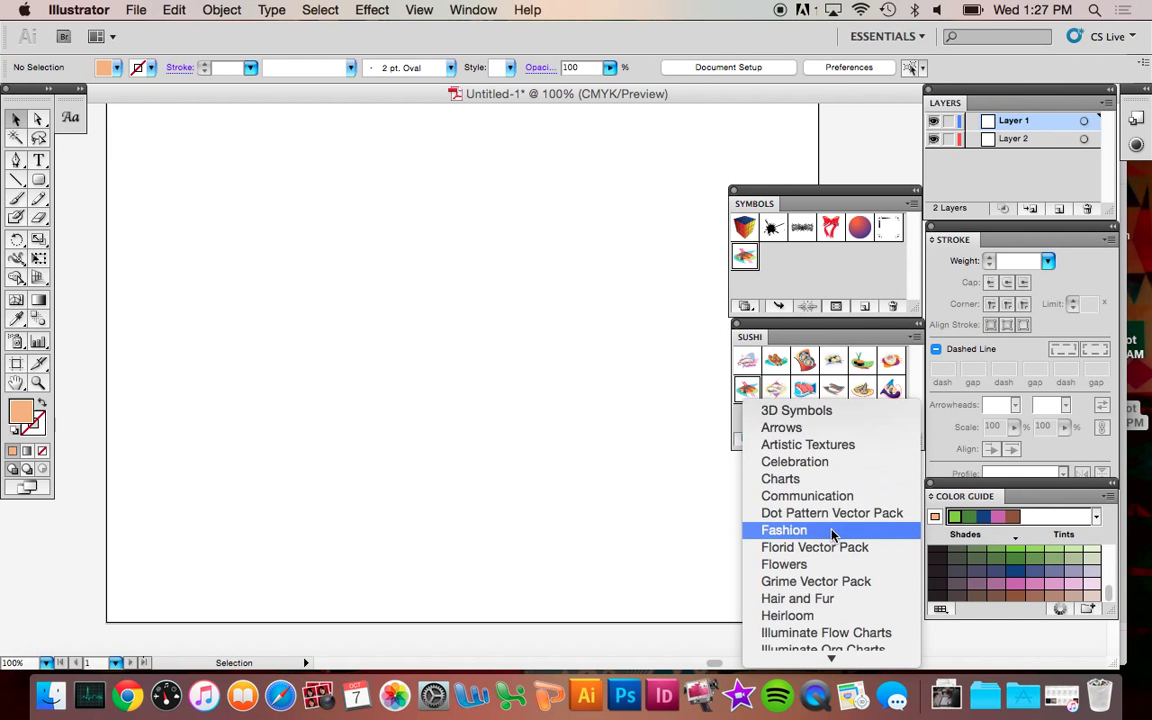
scroll(848, 563, down, 3)
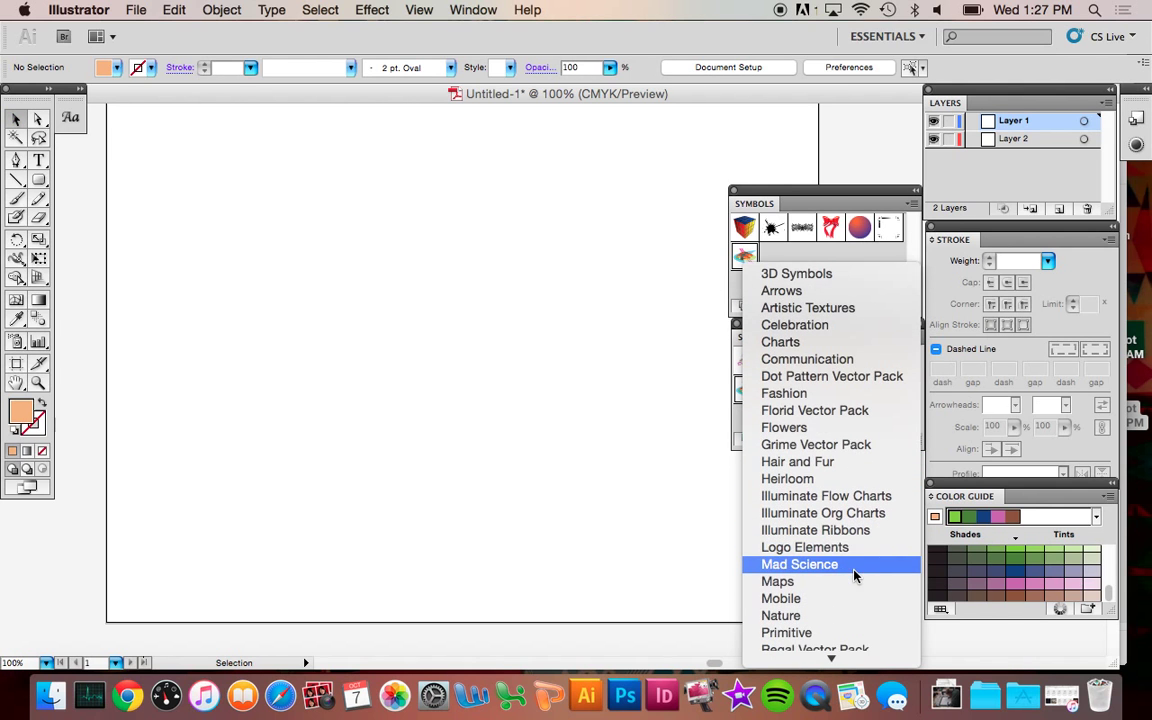
click(845, 547)
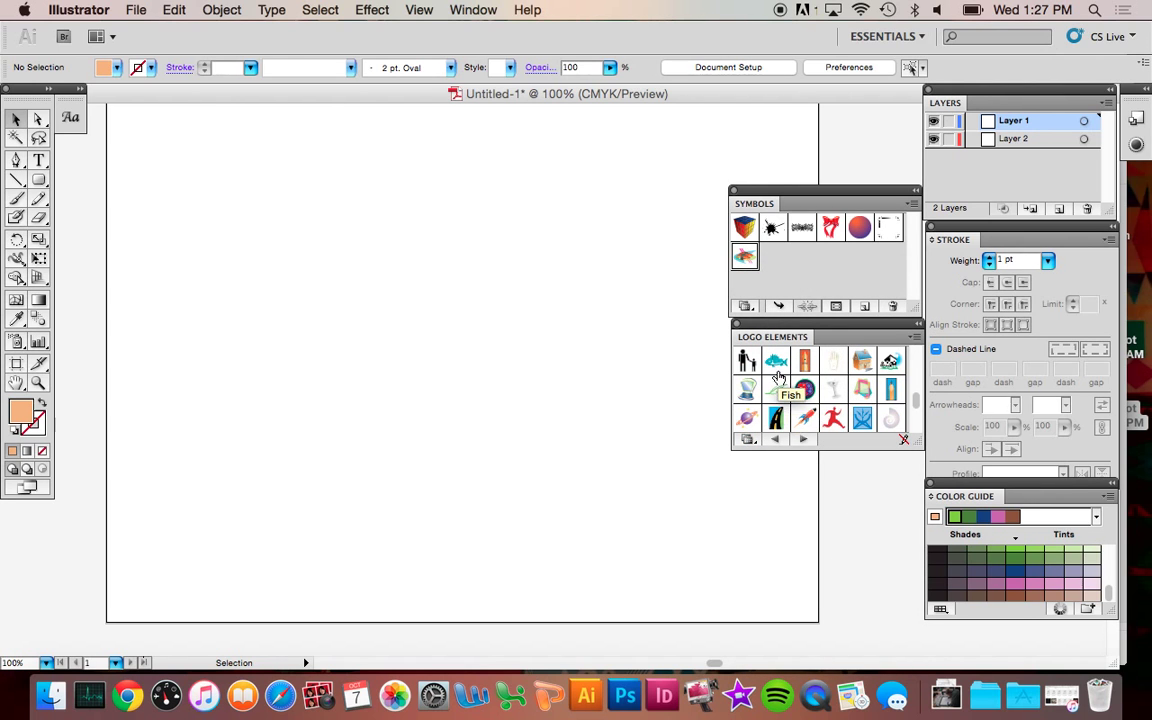
Step: Spray four of the atom symbols from Logo Elements diagonally across the artboard, then leave the set deselected
scroll(835, 385, up, 2)
click(804, 361)
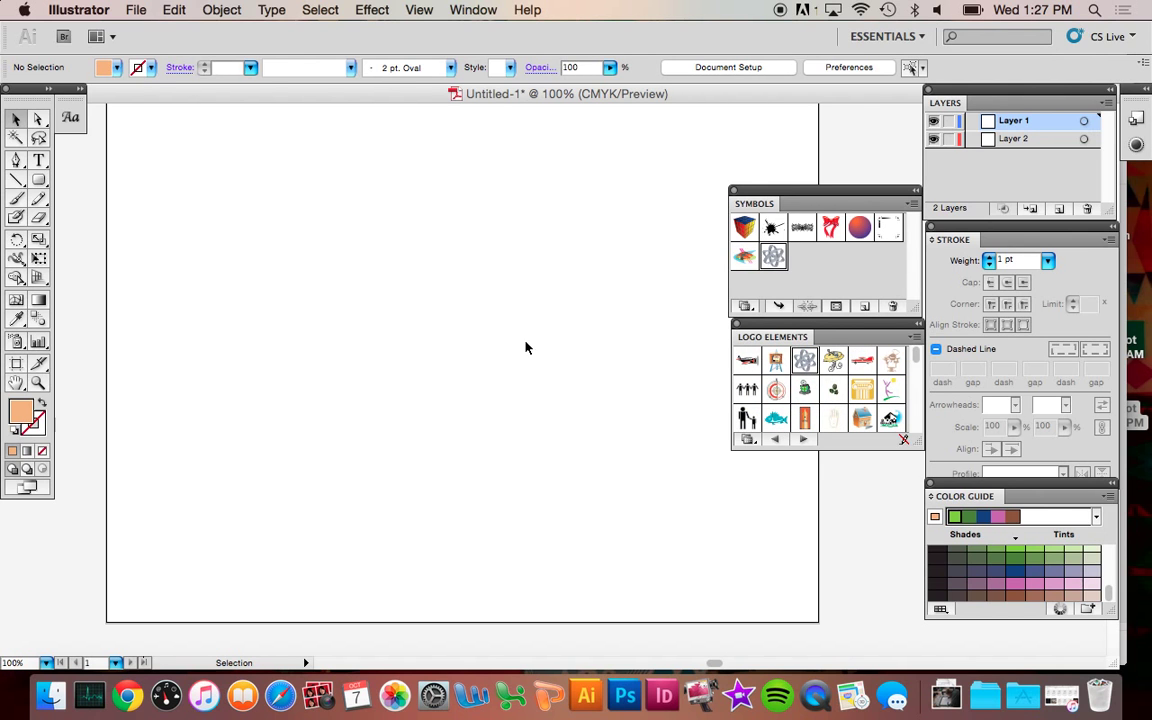
click(16, 341)
drag(591, 424, 404, 270)
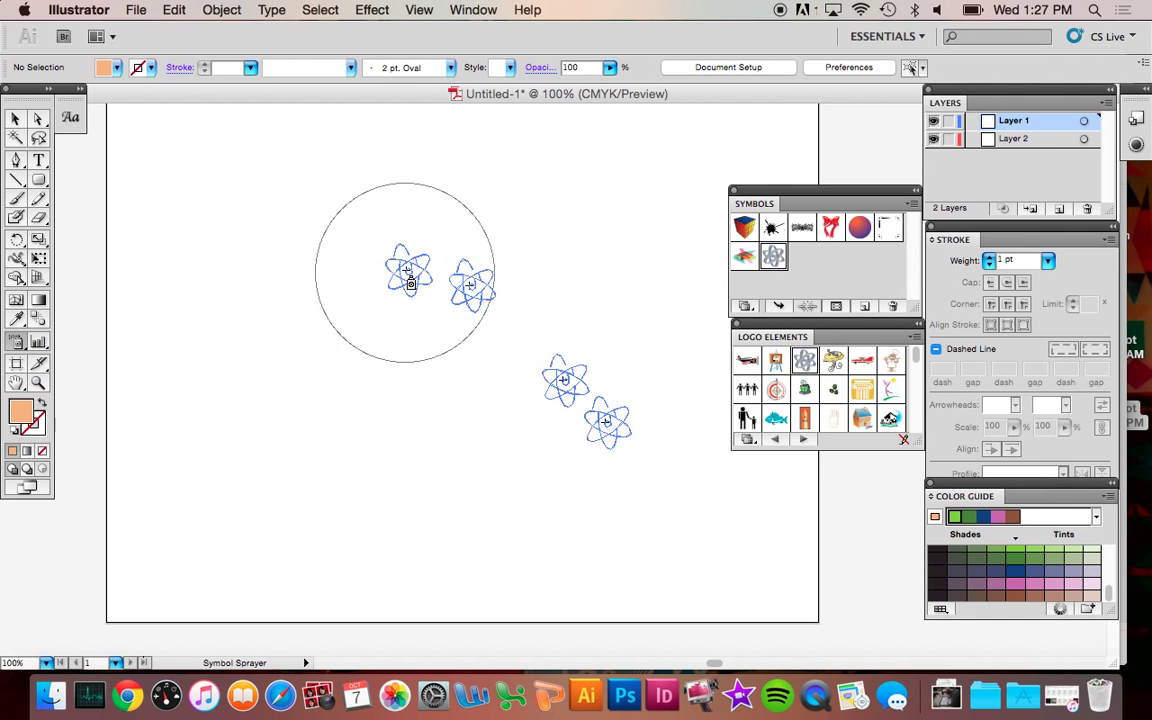
click(15, 118)
click(218, 162)
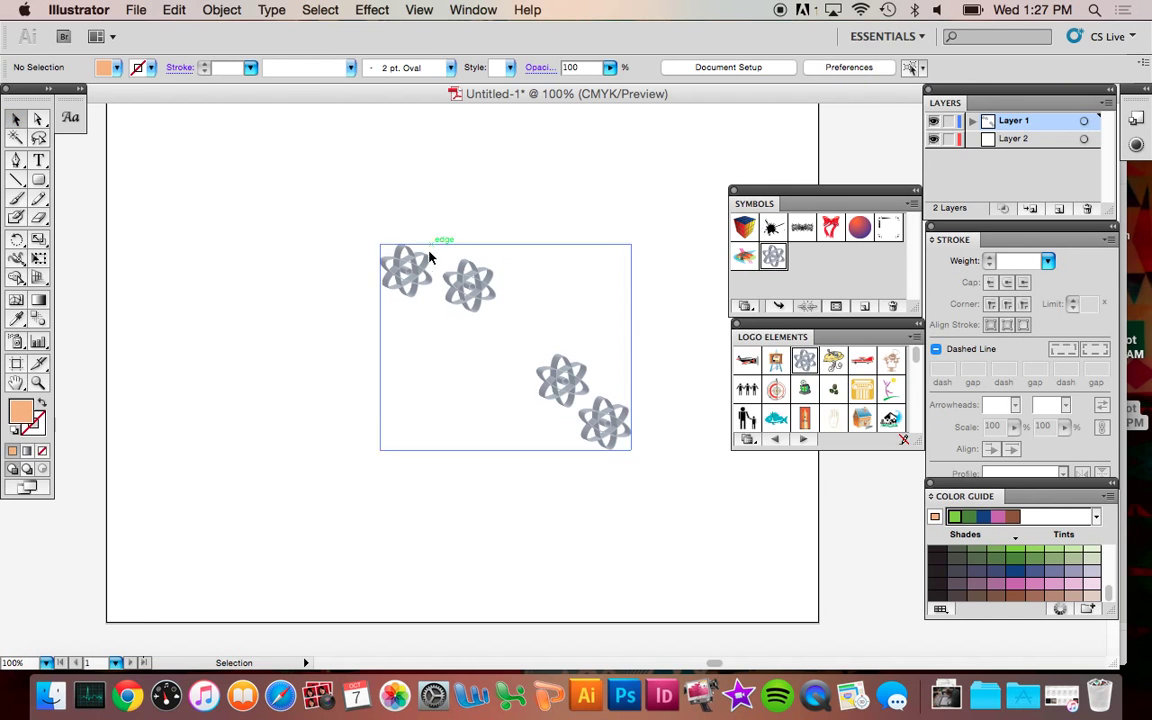
Step: Enter isolation mode on the sprayed atom set, shift the document window clear of the tools, and exit isolation
double_click(412, 272)
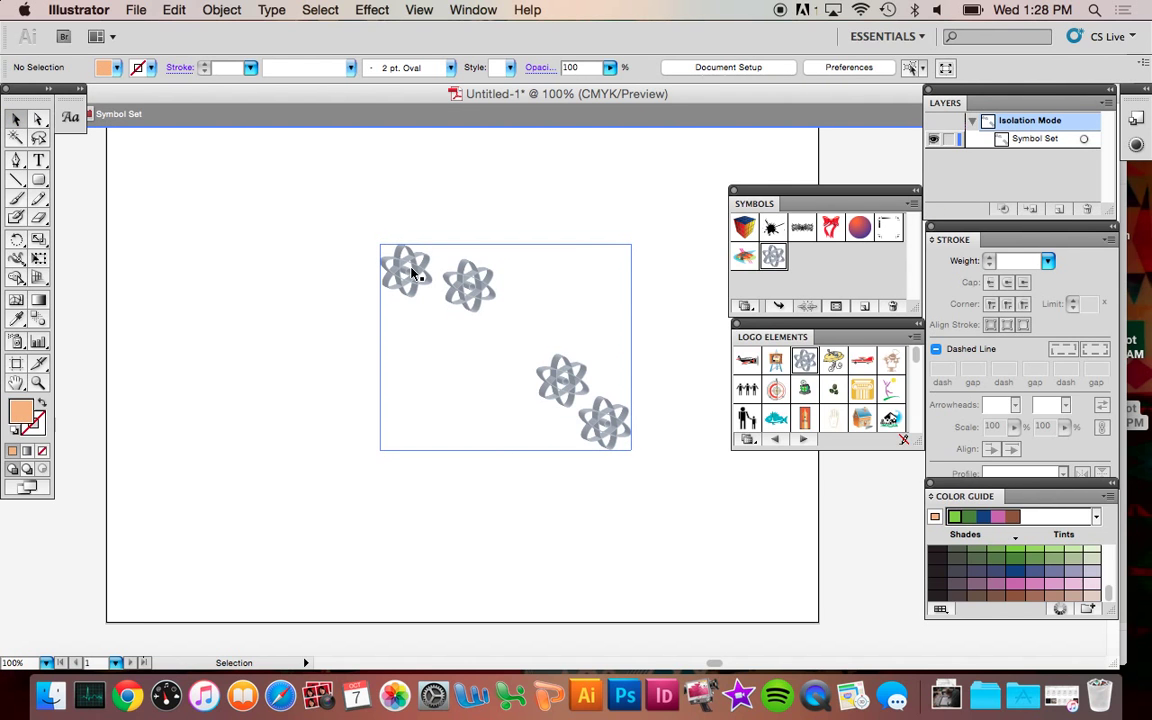
drag(305, 90, 374, 97)
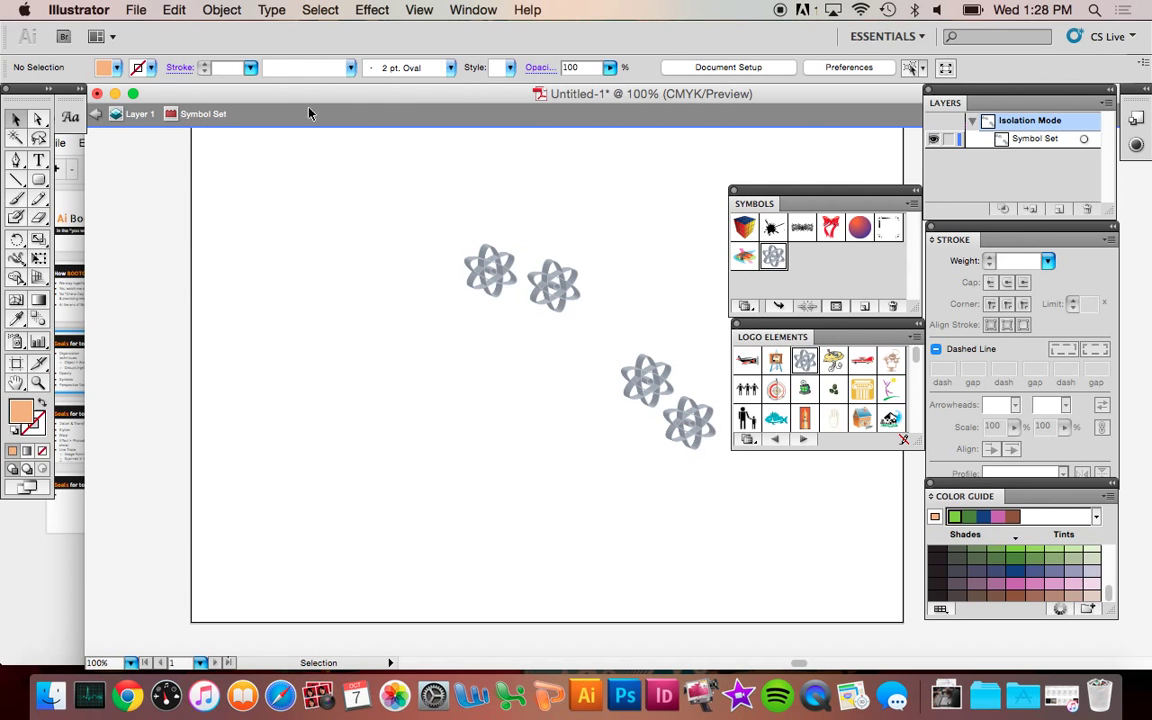
click(222, 10)
click(491, 285)
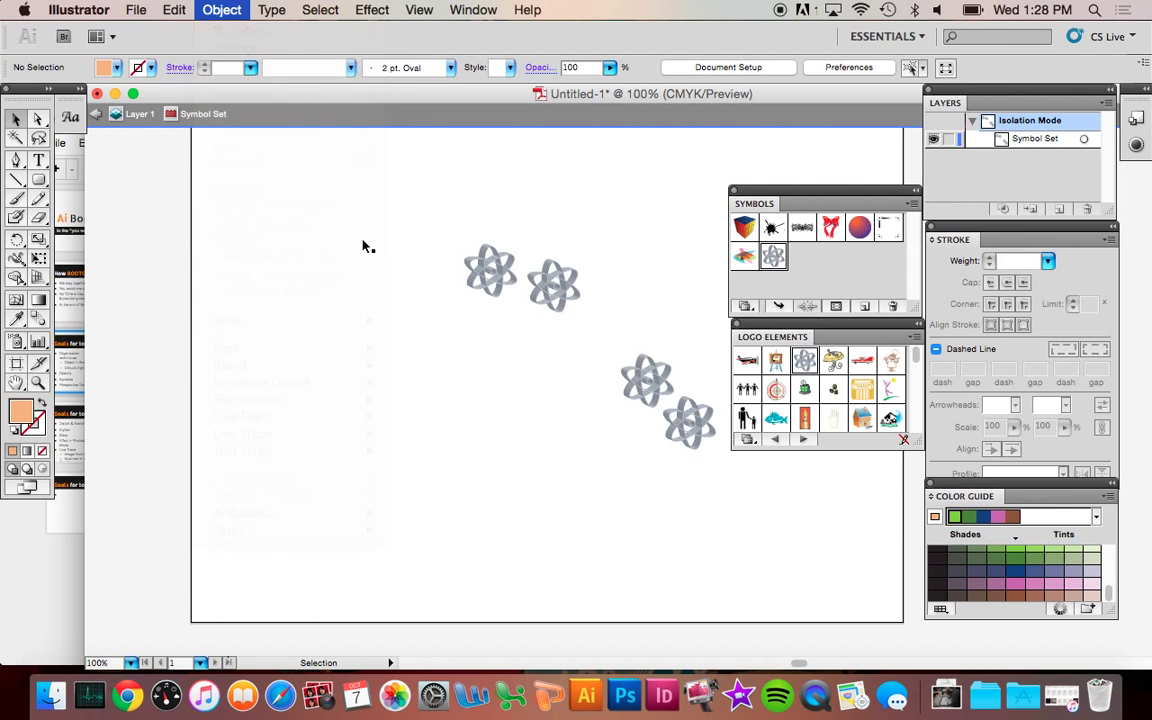
click(96, 117)
click(96, 117)
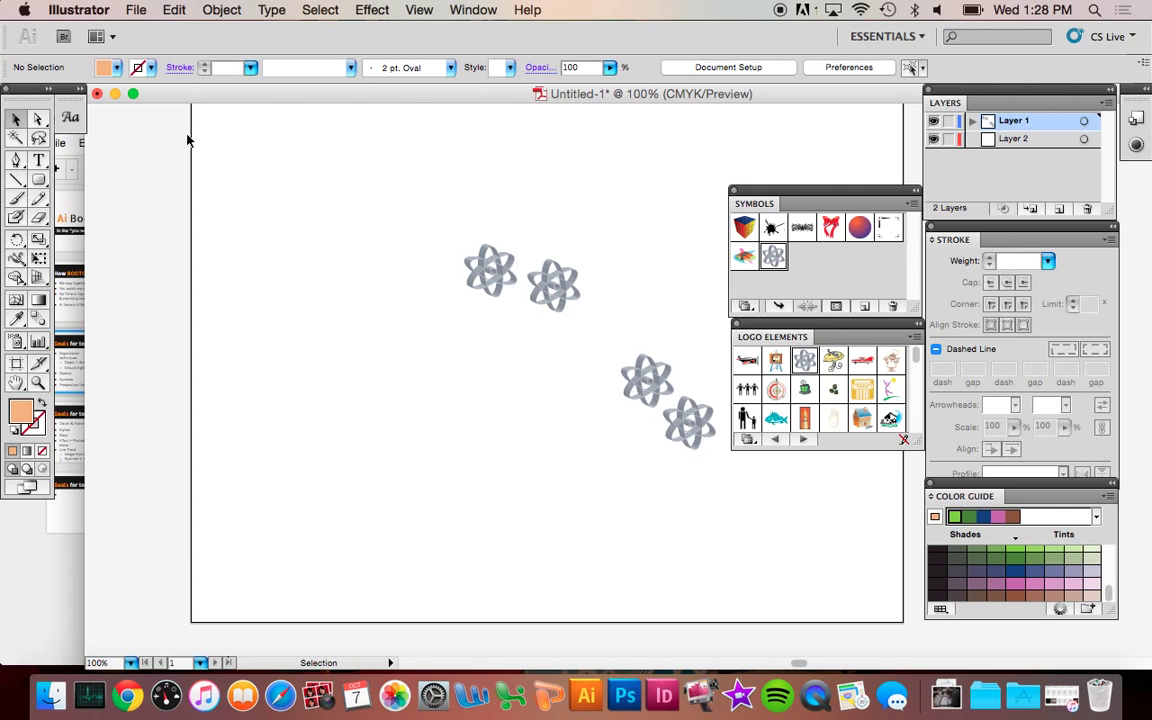
Step: Select the sprayed atom set and break its link to the symbol
click(503, 267)
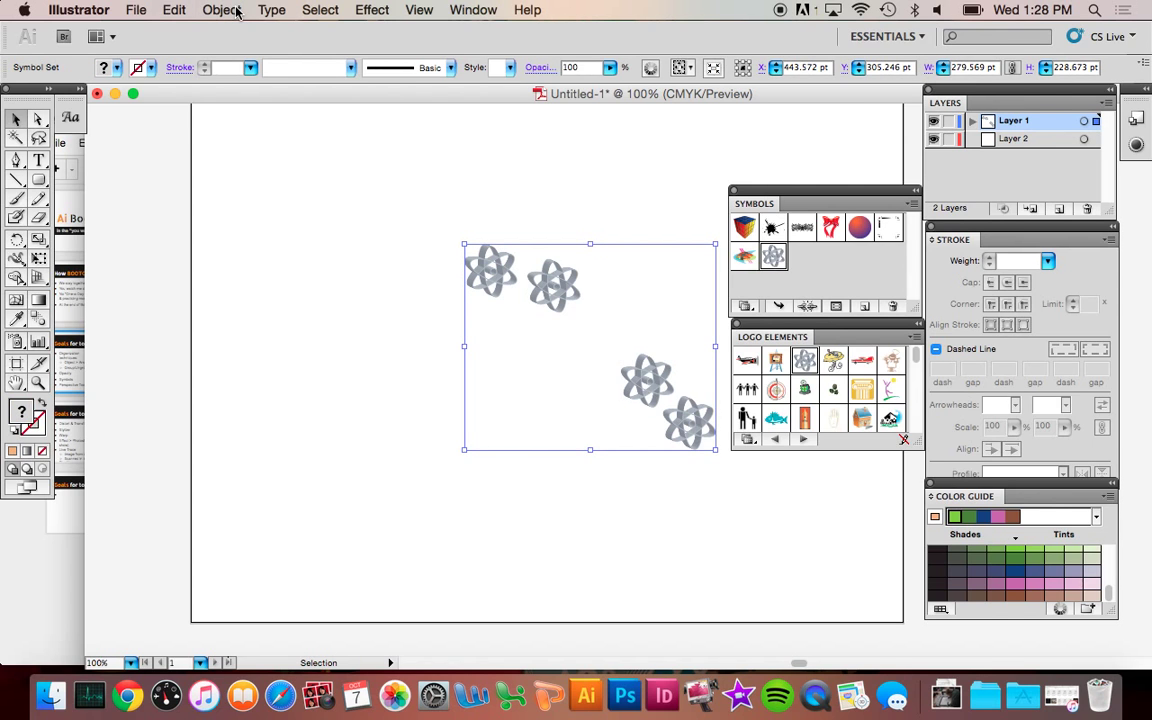
click(222, 10)
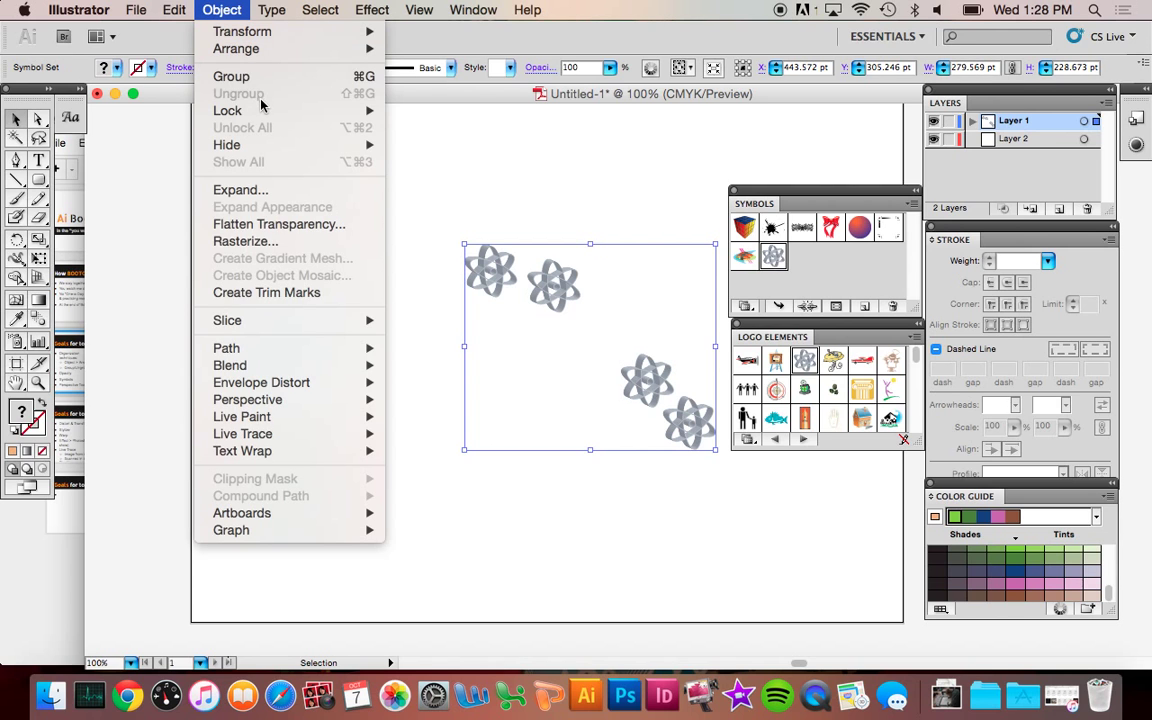
click(812, 308)
click(812, 308)
Step: Ungroup the unlinked atom artwork and select the second atom on its own
click(579, 226)
click(540, 267)
click(228, 8)
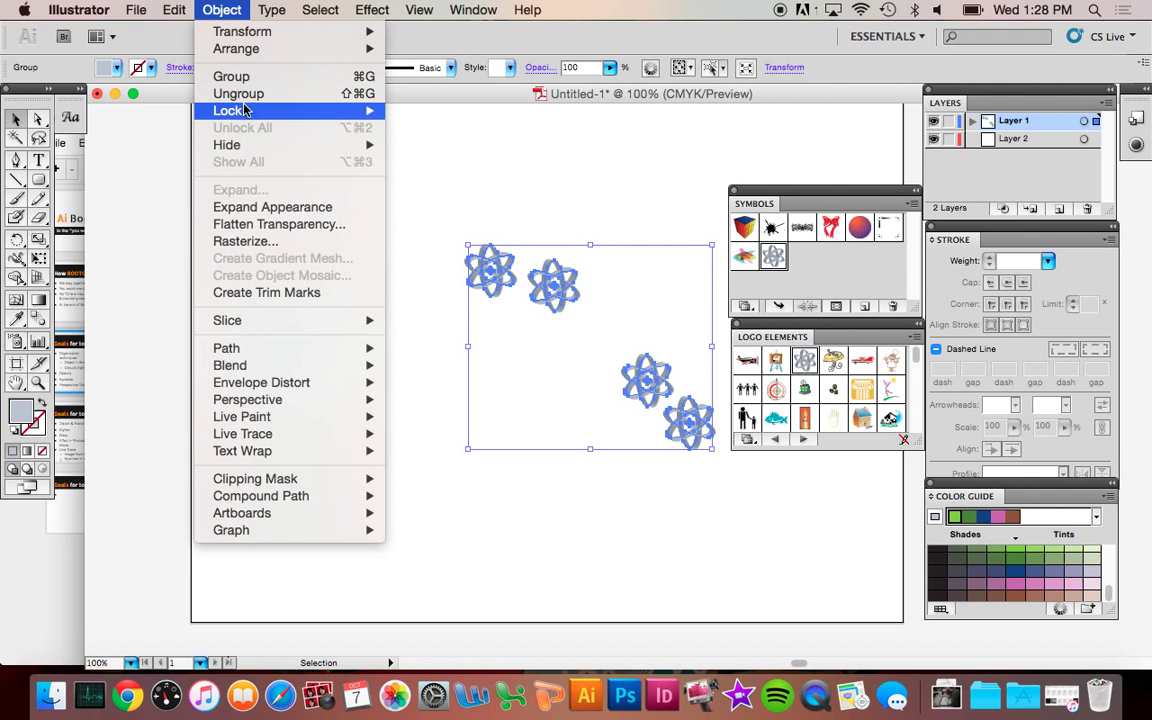
click(257, 95)
click(419, 174)
click(538, 287)
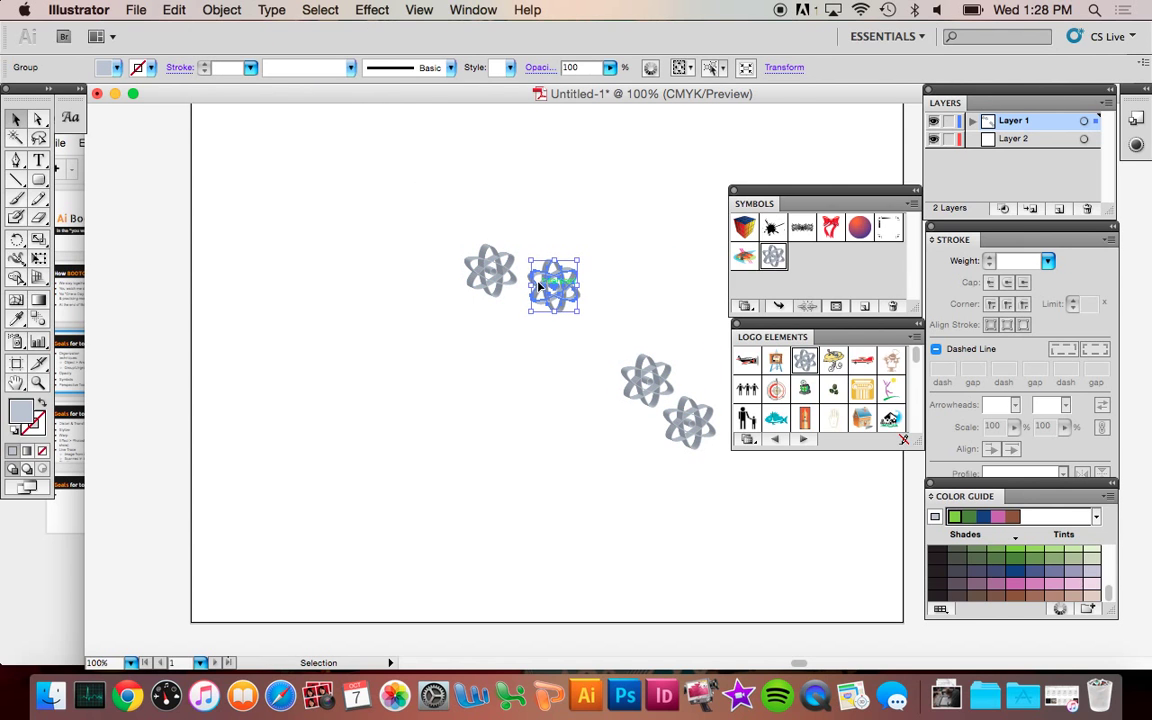
Step: Enter and exit isolation mode on the second atom, and shift the document window back under the tools
double_click(548, 272)
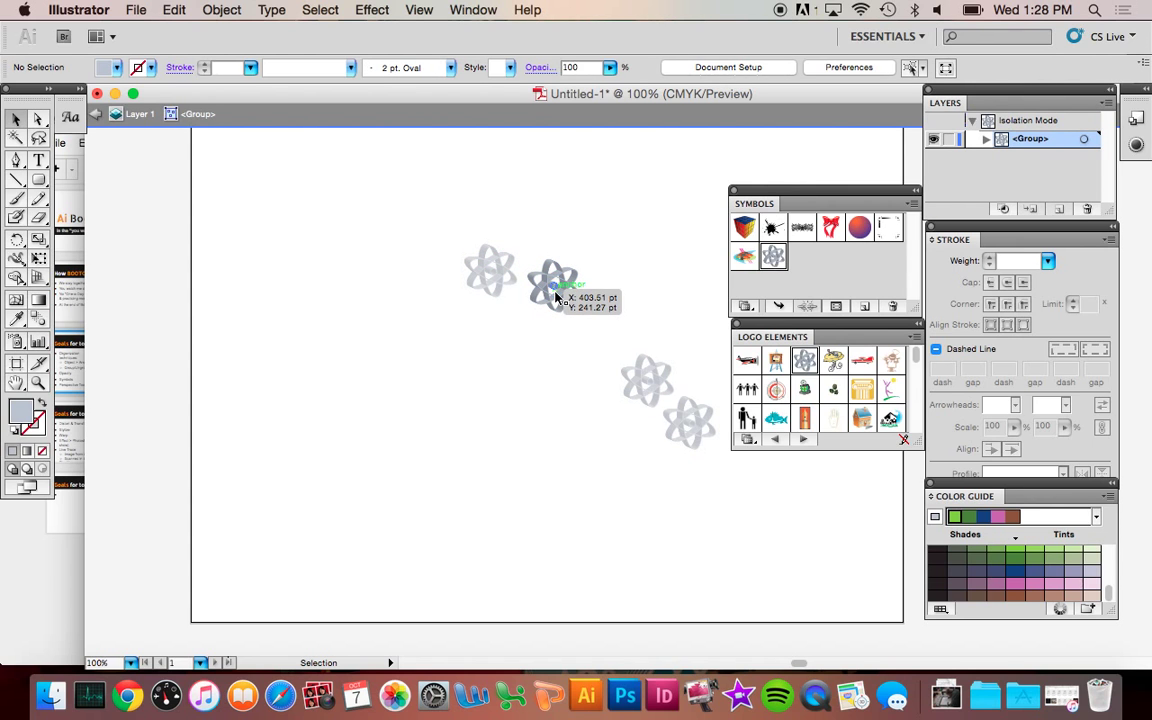
click(96, 118)
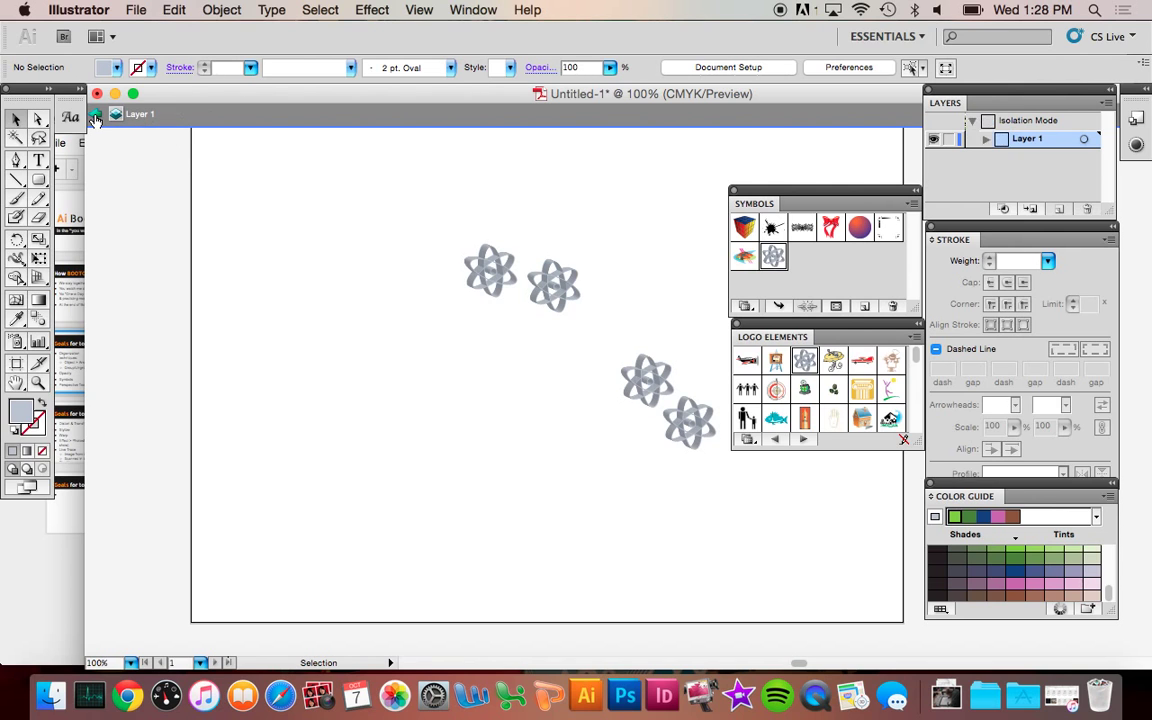
click(96, 118)
drag(250, 101, 219, 101)
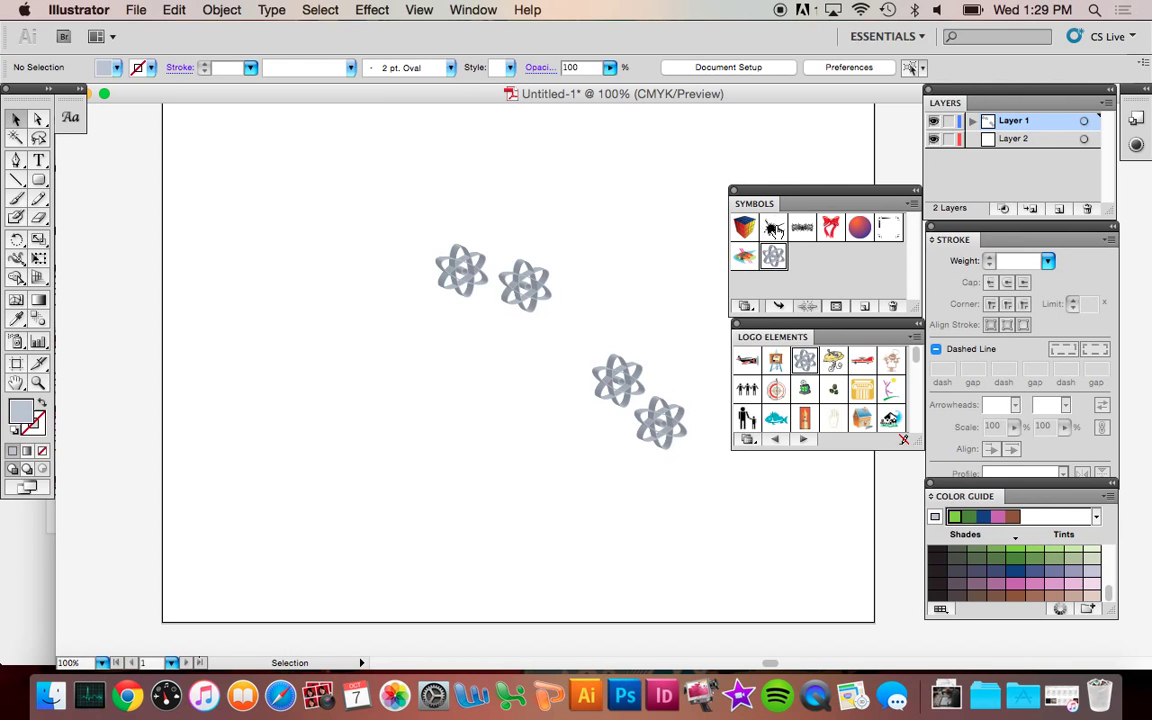
Step: Spray three black ink splat symbols diagonally across the lower-left half of the artboard
click(771, 234)
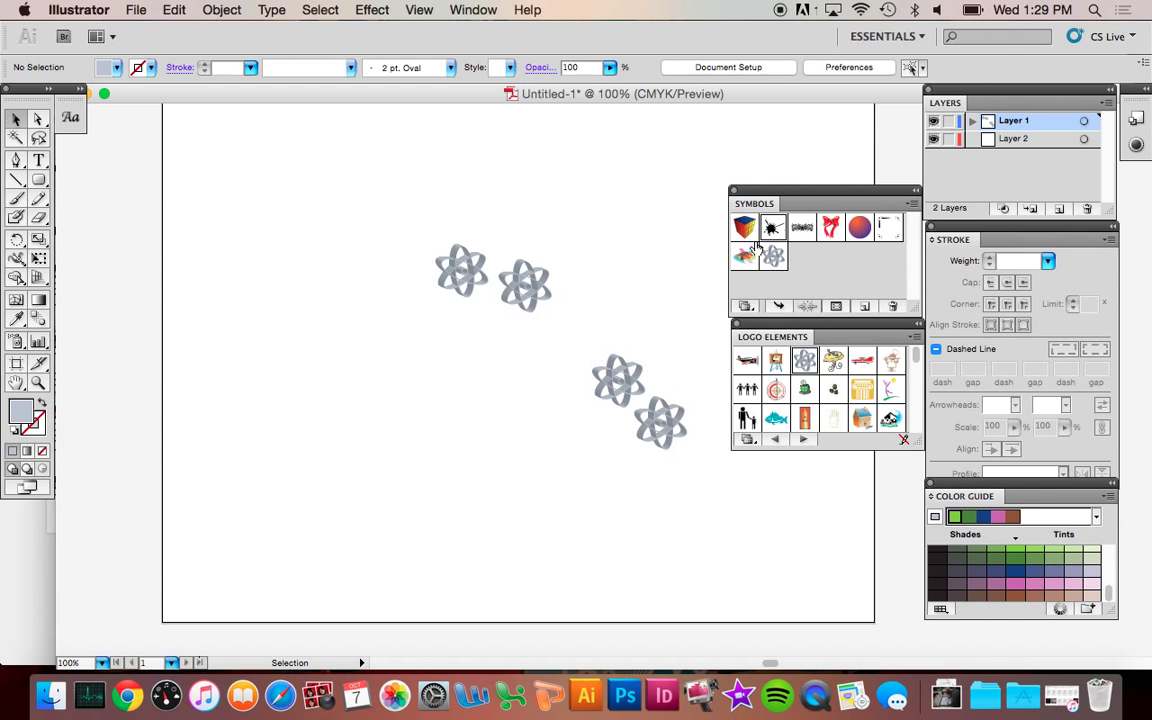
click(16, 277)
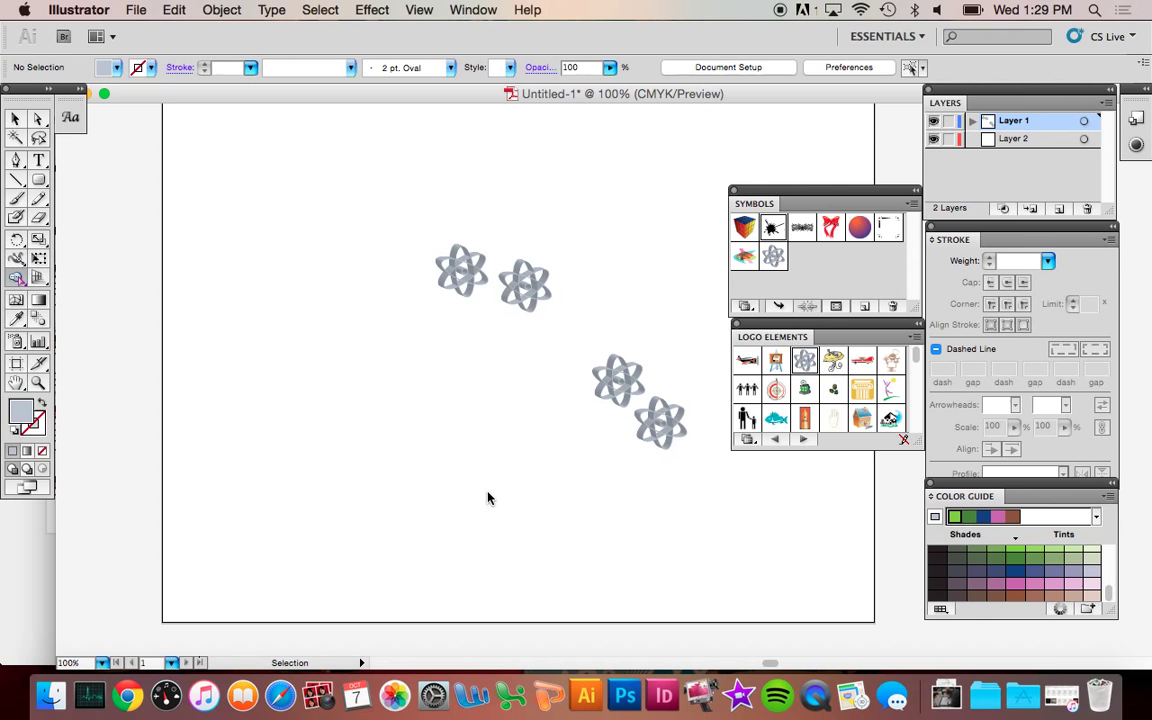
click(16, 341)
mouse_move(450, 480)
mouse_down()
mouse_move(378, 481)
mouse_move(257, 278)
mouse_up()
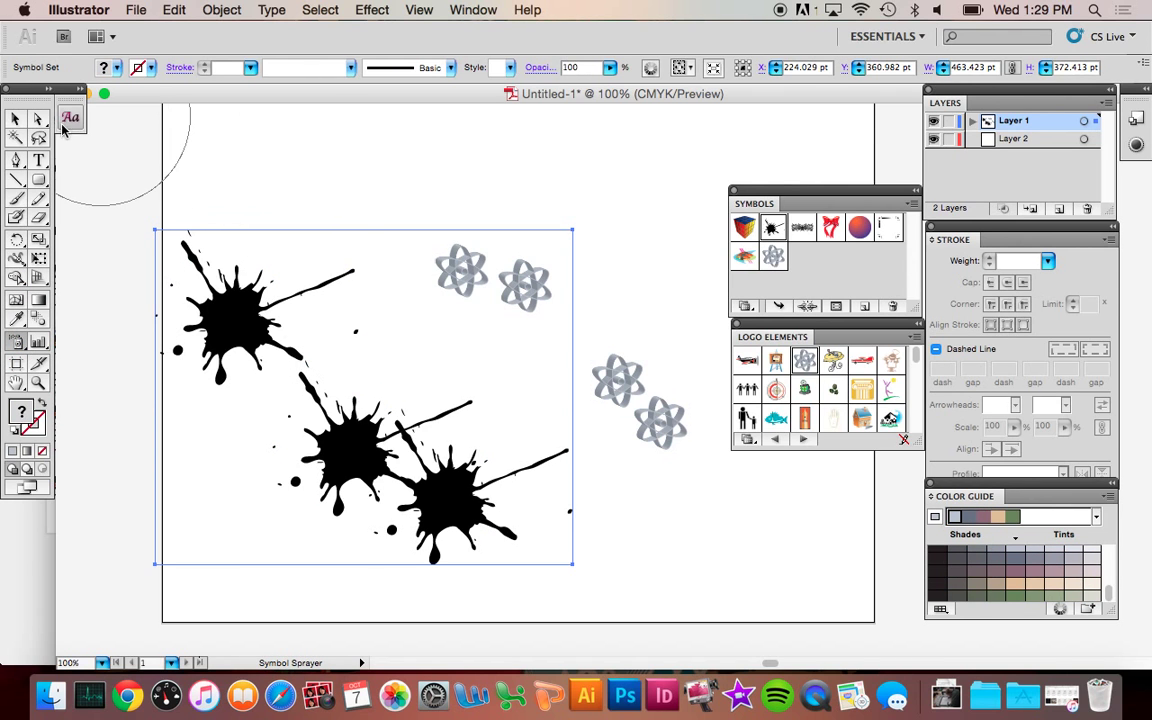
Step: Isolate the sprayed ink splat set and break its link to the symbol
click(16, 118)
double_click(230, 298)
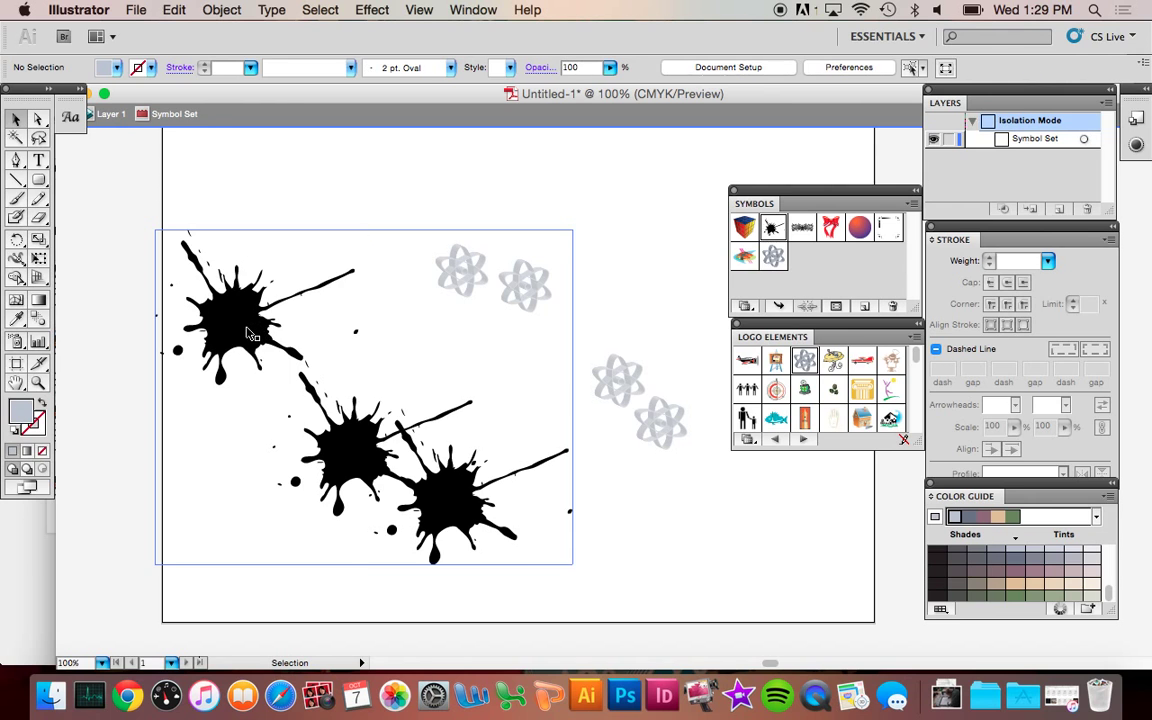
click(237, 314)
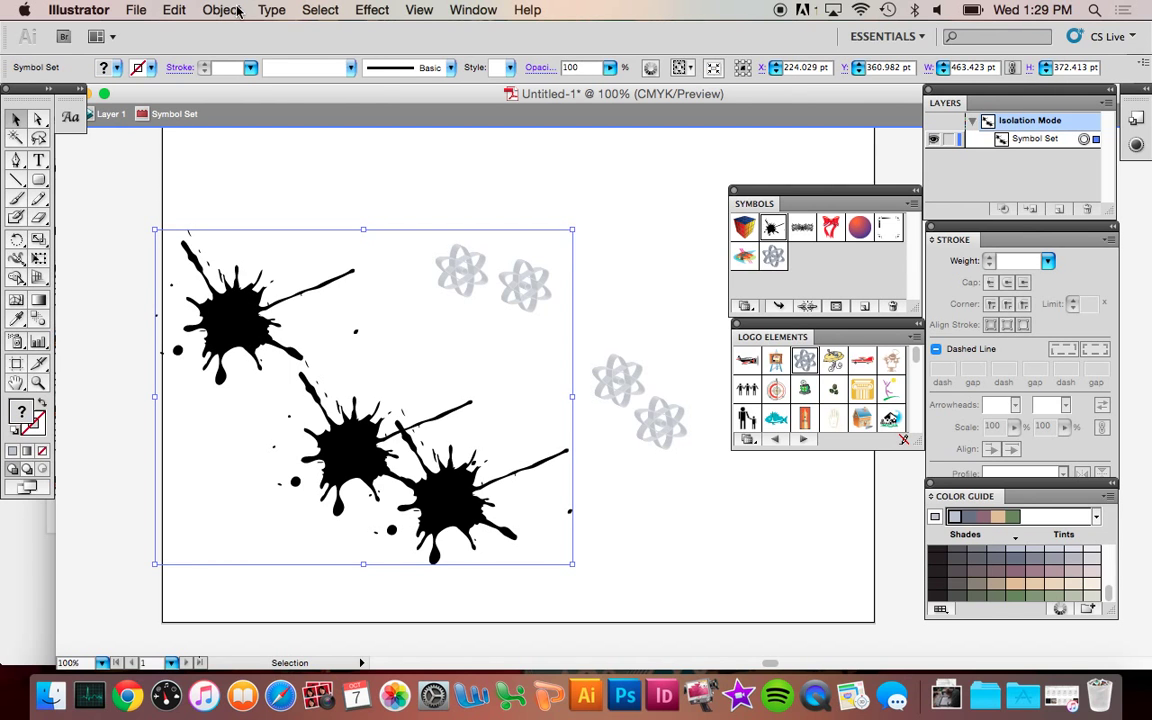
click(222, 10)
click(803, 310)
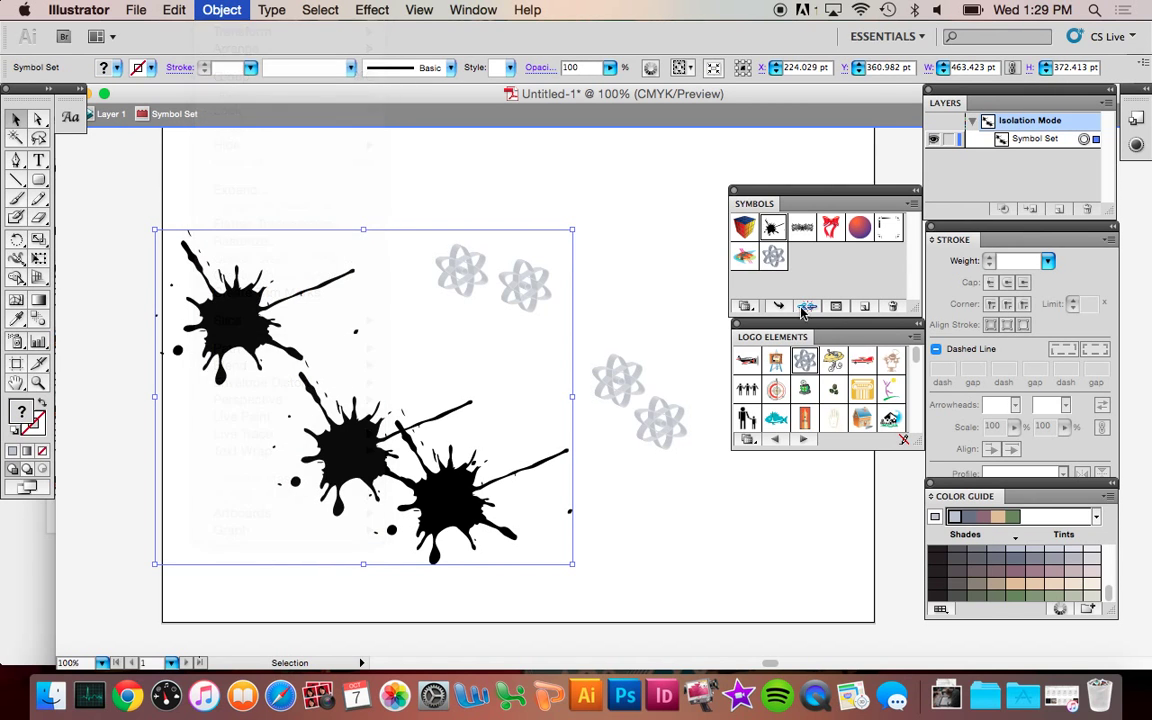
click(805, 306)
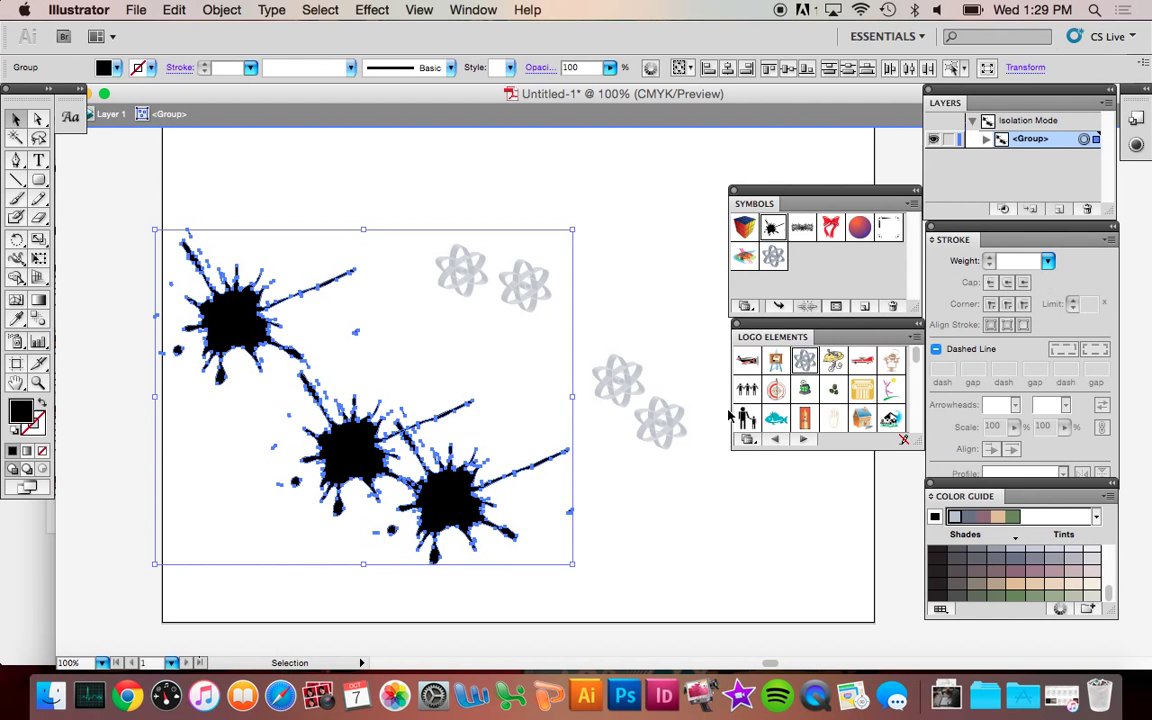
Step: Change the fill of the unlinked splats to a dark gray of 84.96% black
double_click(21, 409)
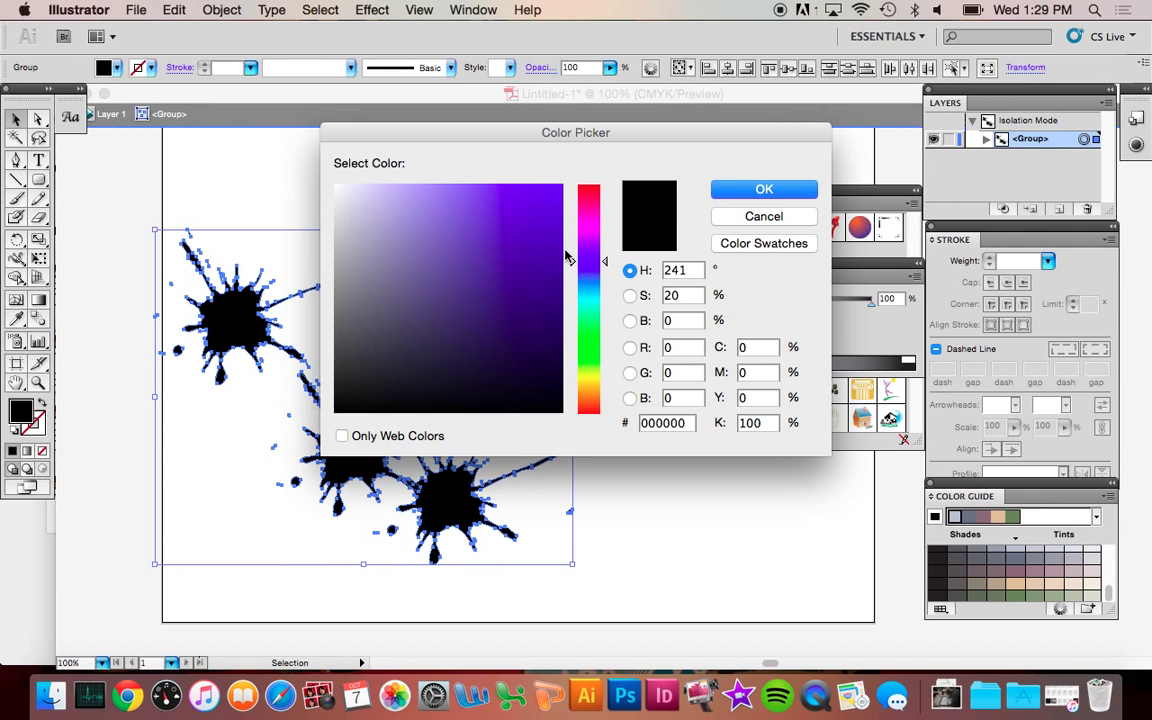
click(527, 249)
click(764, 189)
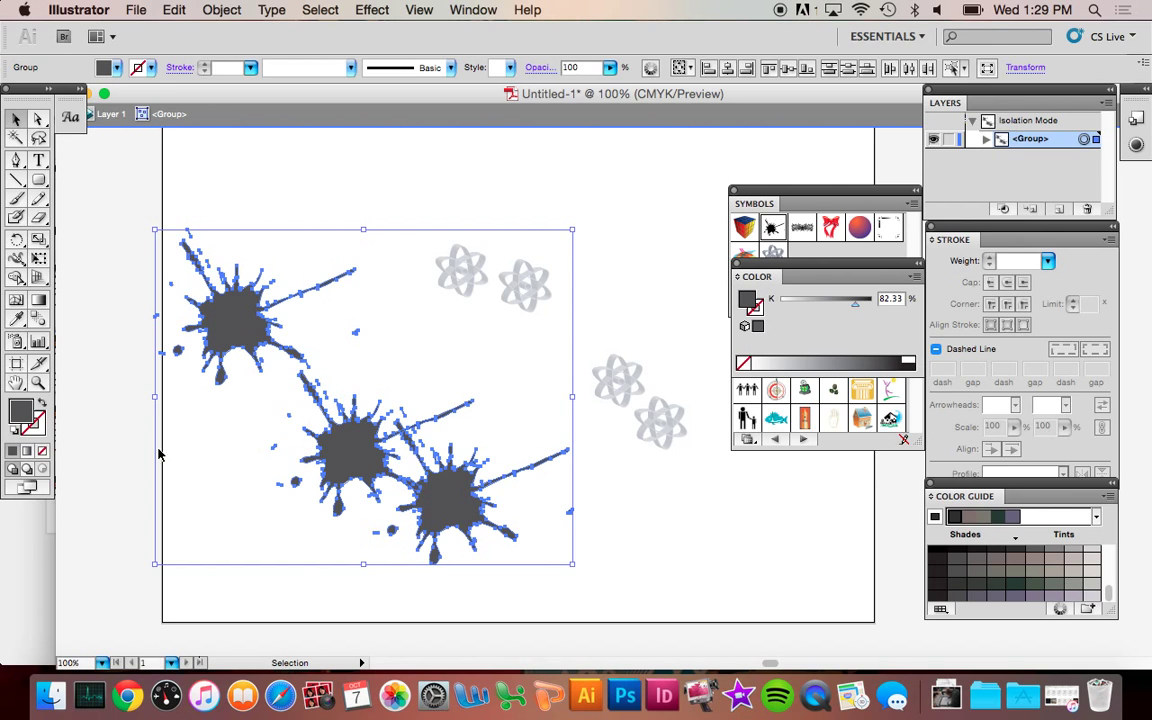
double_click(18, 418)
click(545, 223)
click(757, 192)
Step: Close the Color, Color Guide, Logo Elements and Symbols panels
click(737, 264)
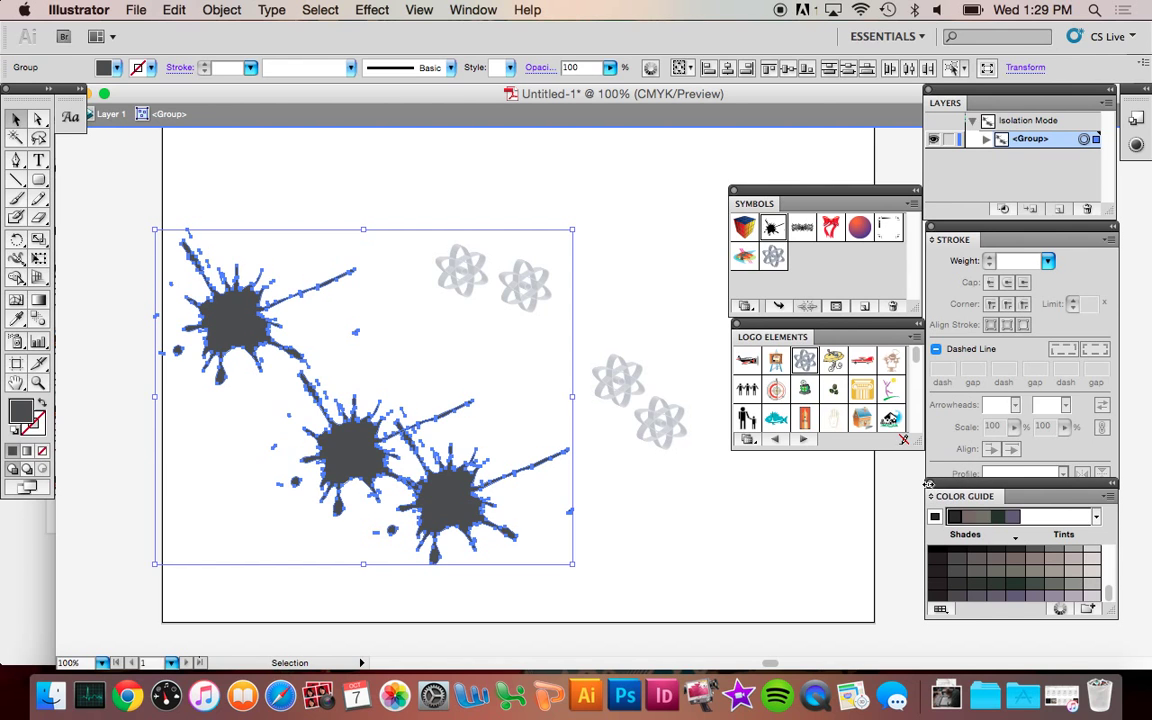
click(929, 485)
click(734, 325)
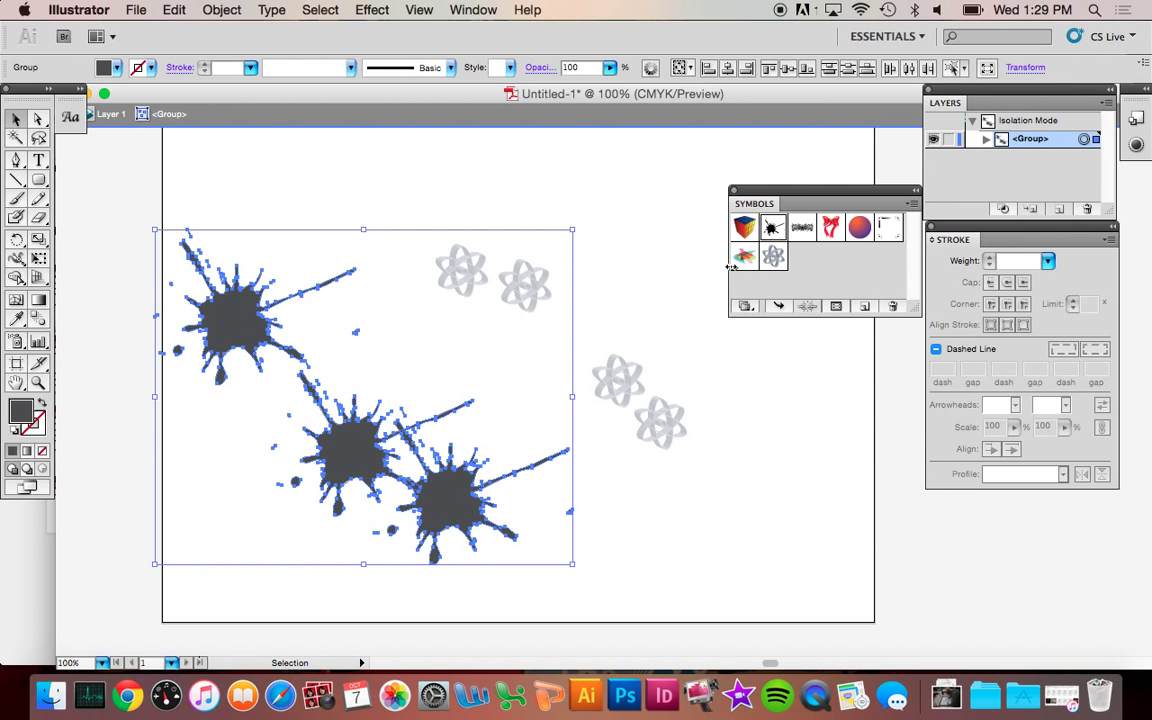
click(732, 191)
Step: Show the Color panel again and close the Brushes panel
click(474, 9)
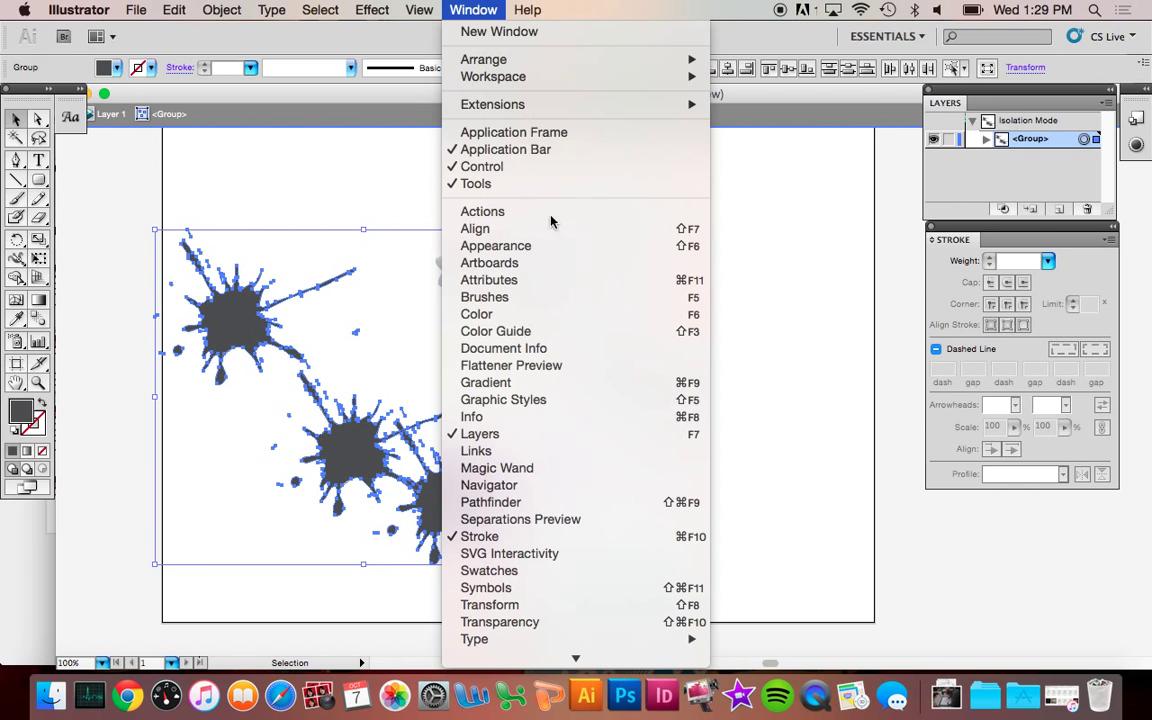
click(545, 293)
click(474, 9)
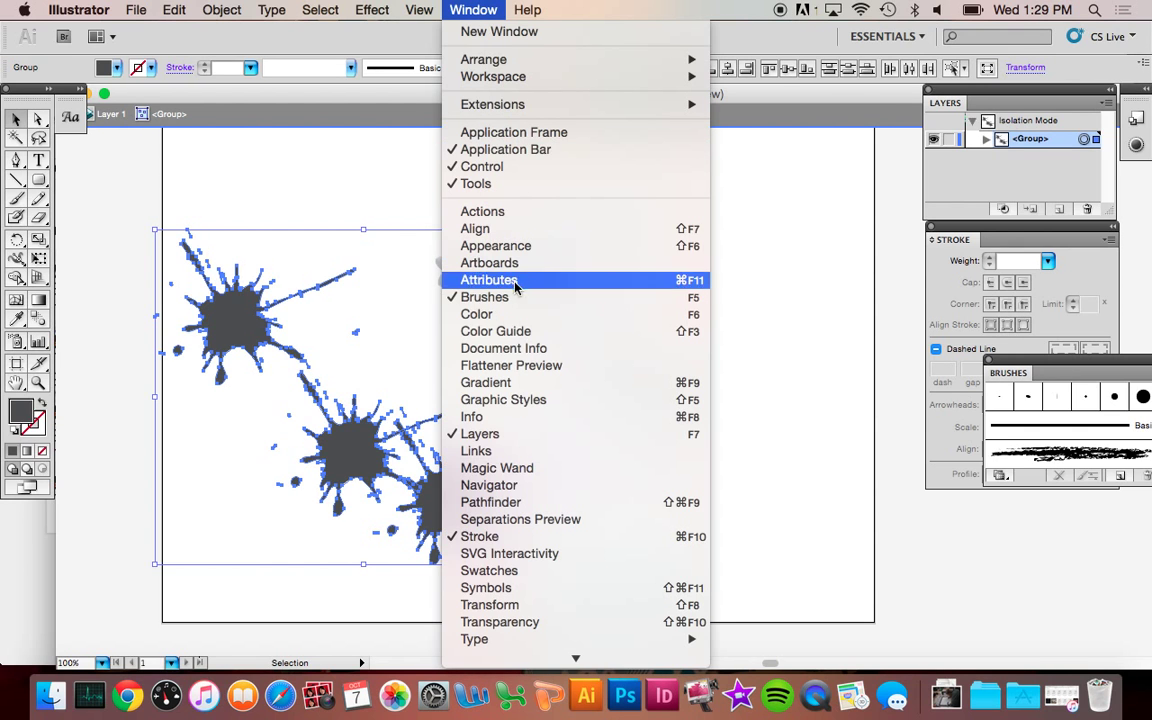
click(514, 311)
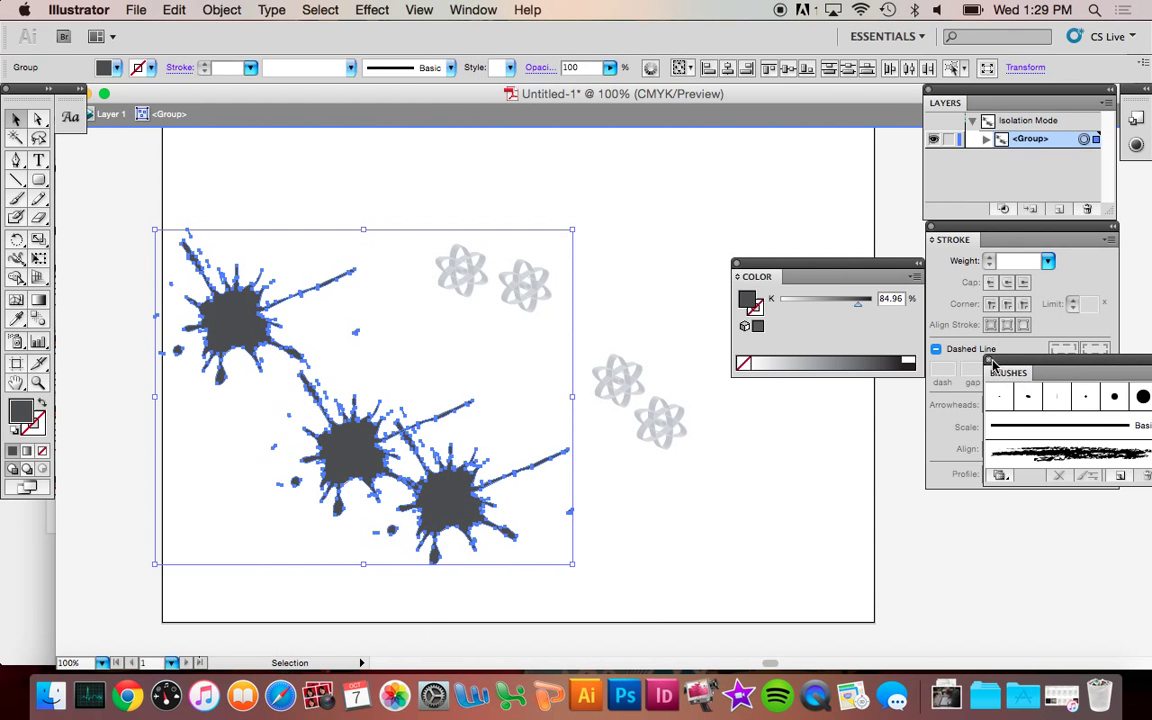
click(989, 360)
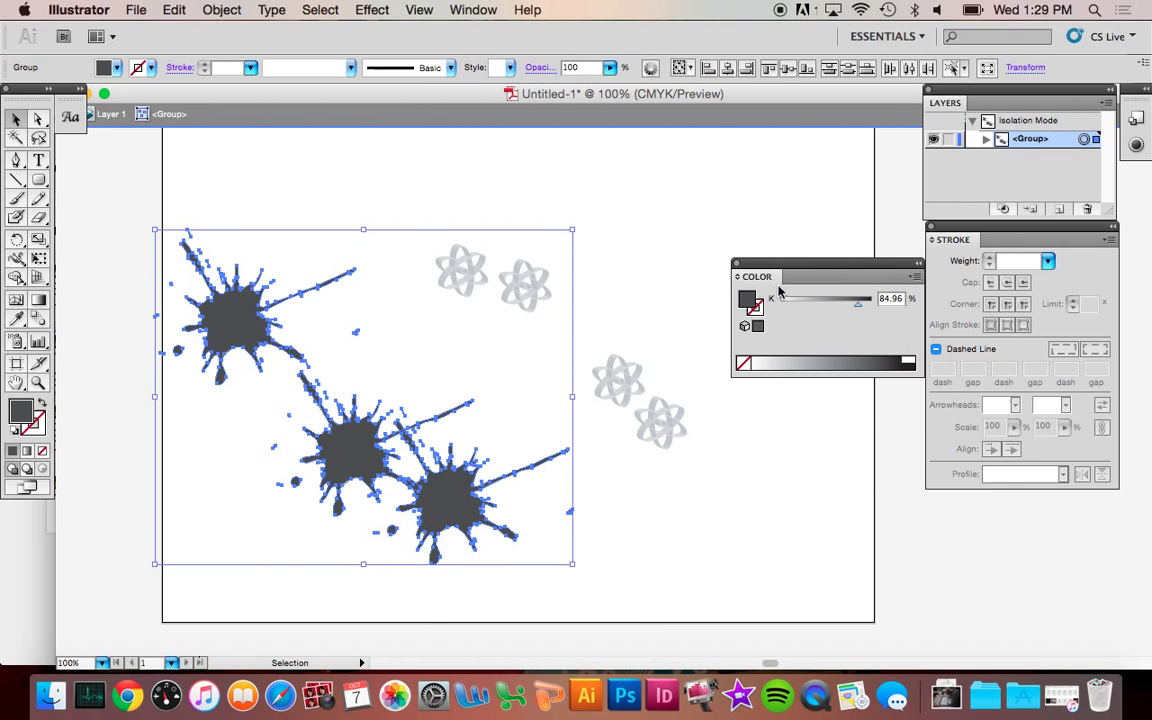
Step: Exit isolation mode and inspect the color values of the second atom and the splat group, leaving the Color panel hidden
click(644, 297)
double_click(645, 272)
click(536, 282)
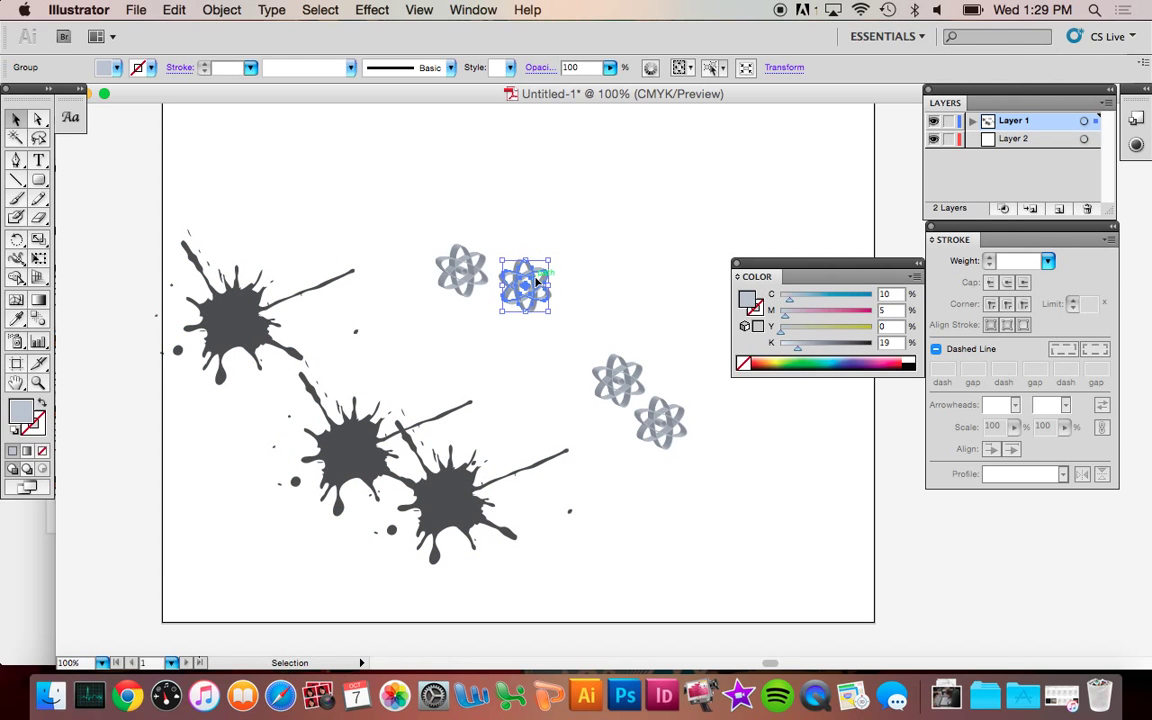
click(249, 311)
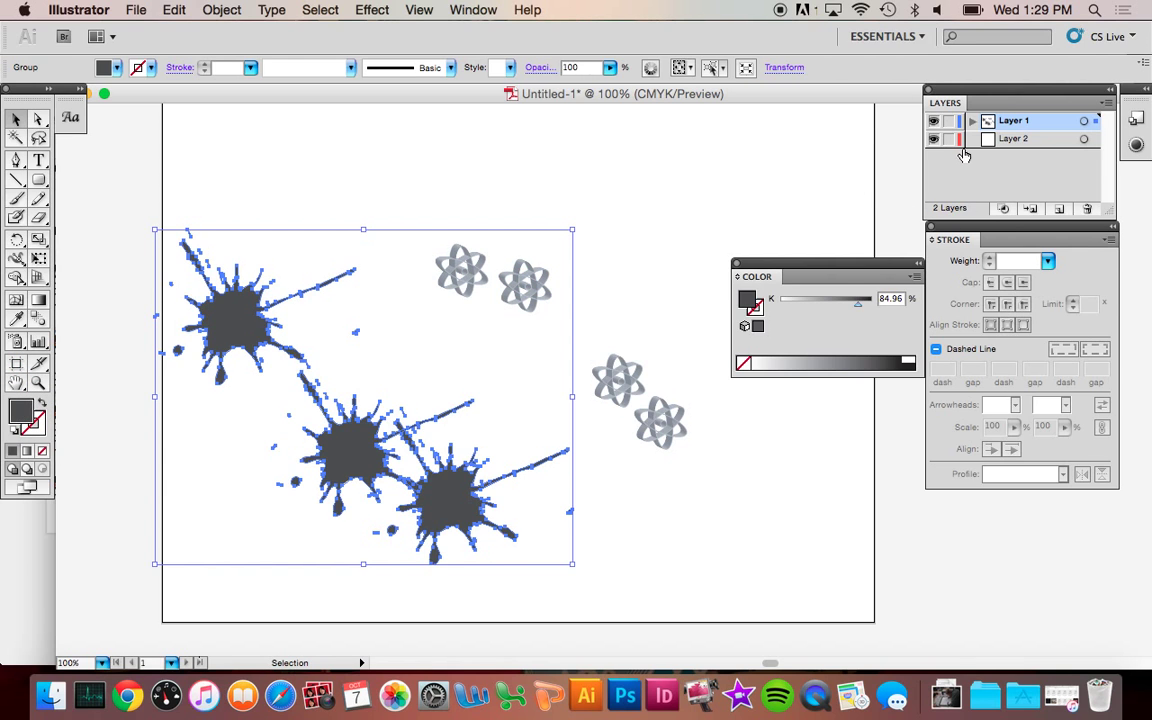
key(F6)
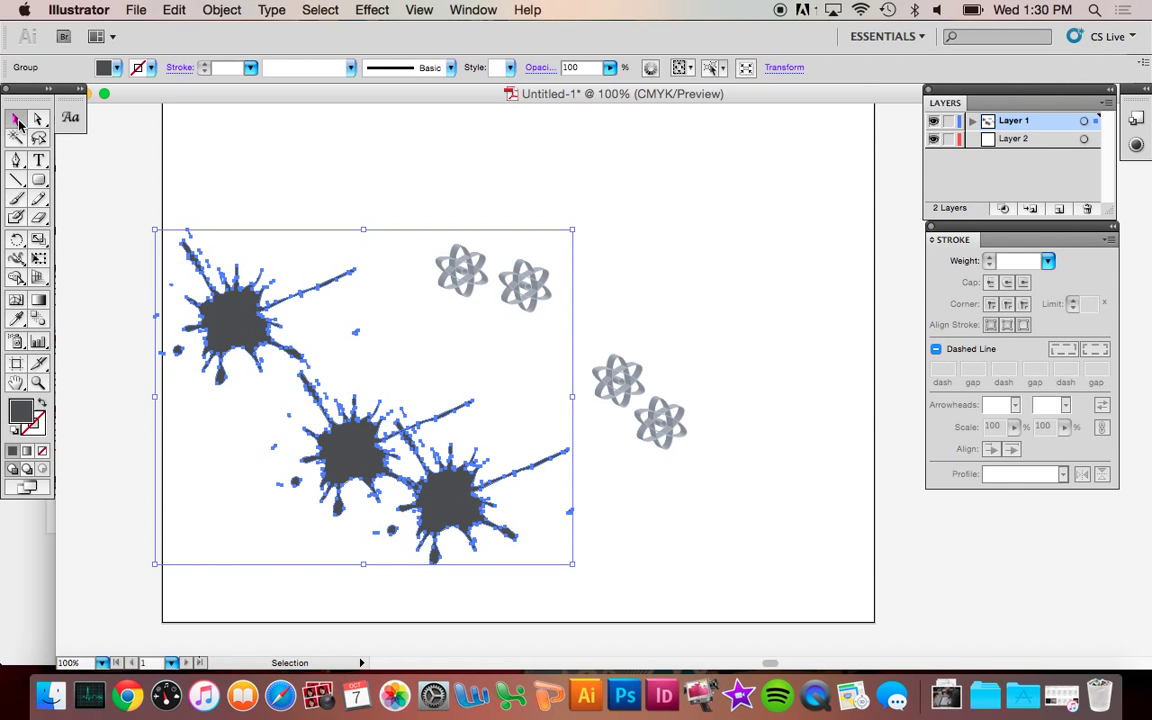
Step: Reopen the Symbols panel and deselect the gray splats
click(478, 10)
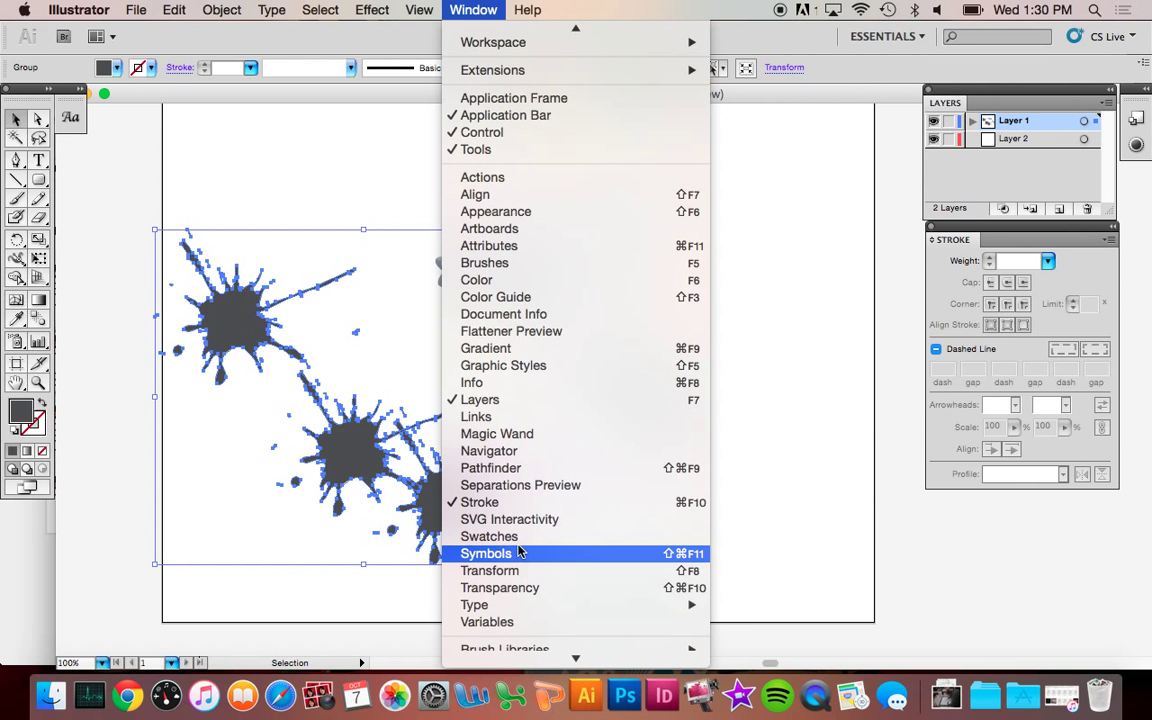
click(512, 556)
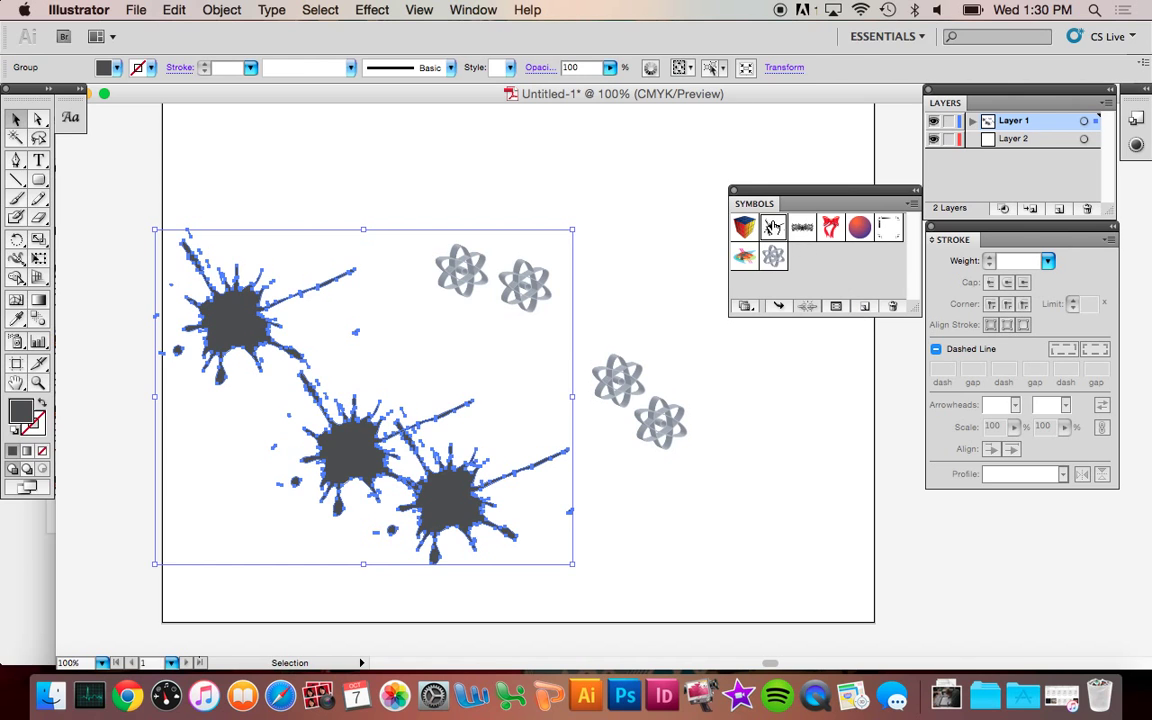
click(327, 180)
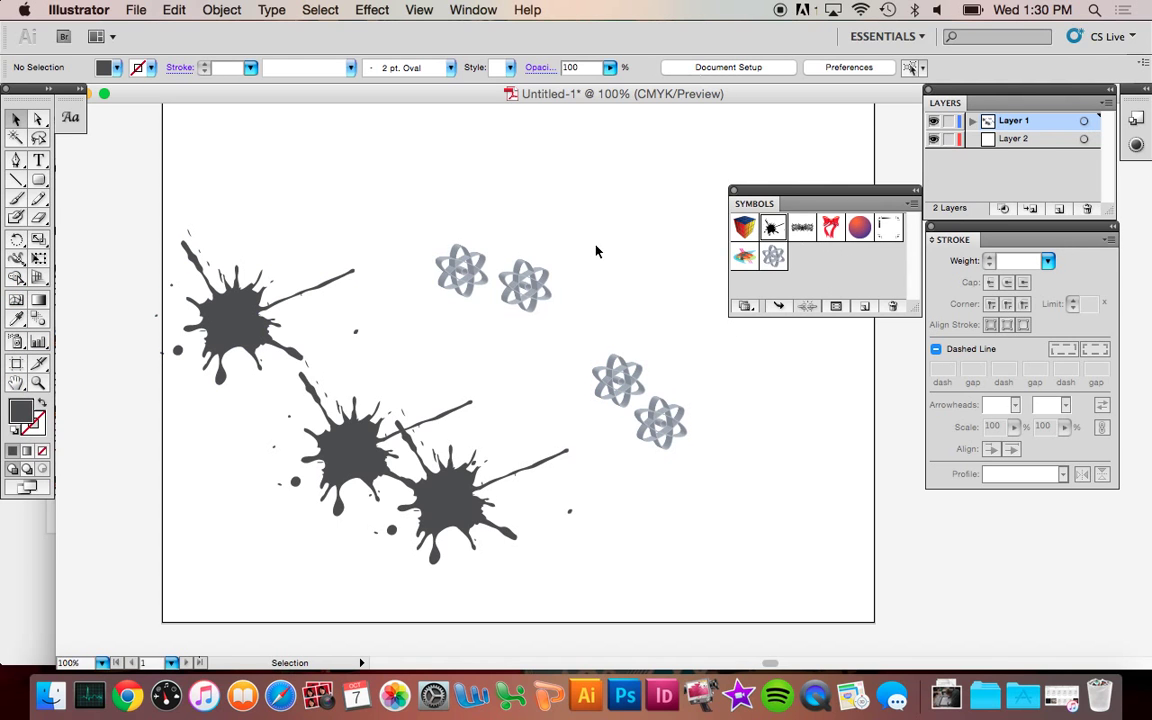
Step: Spray five more ink splat symbols in an arc across the upper part of the artboard
click(16, 340)
mouse_move(630, 206)
mouse_down()
mouse_move(363, 196)
mouse_move(660, 232)
mouse_up()
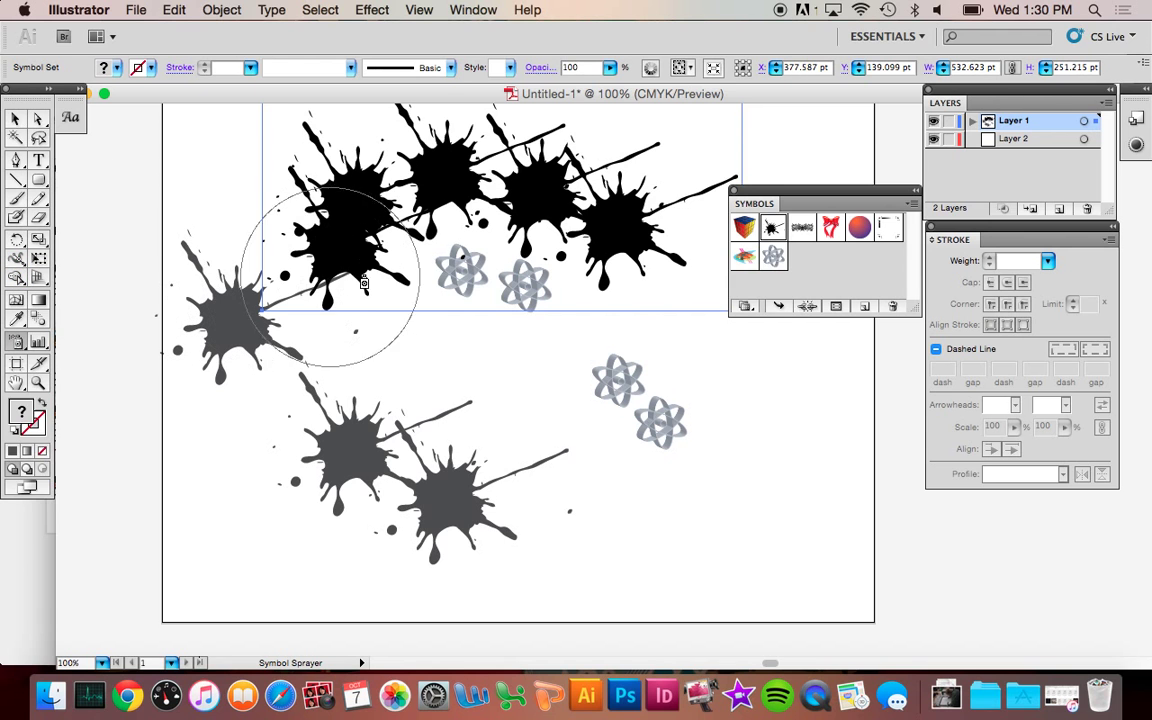
scroll(480, 284, up, 2)
scroll(480, 284, up, 1)
scroll(519, 299, down, 2)
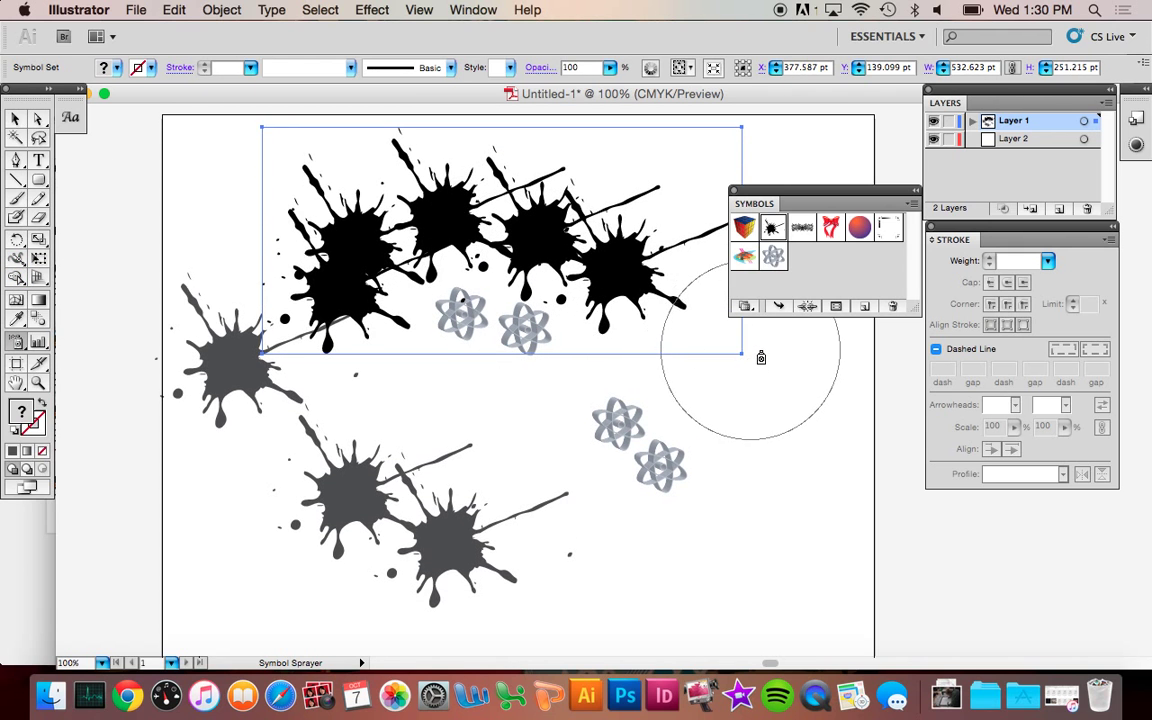
scroll(730, 360, down, 1)
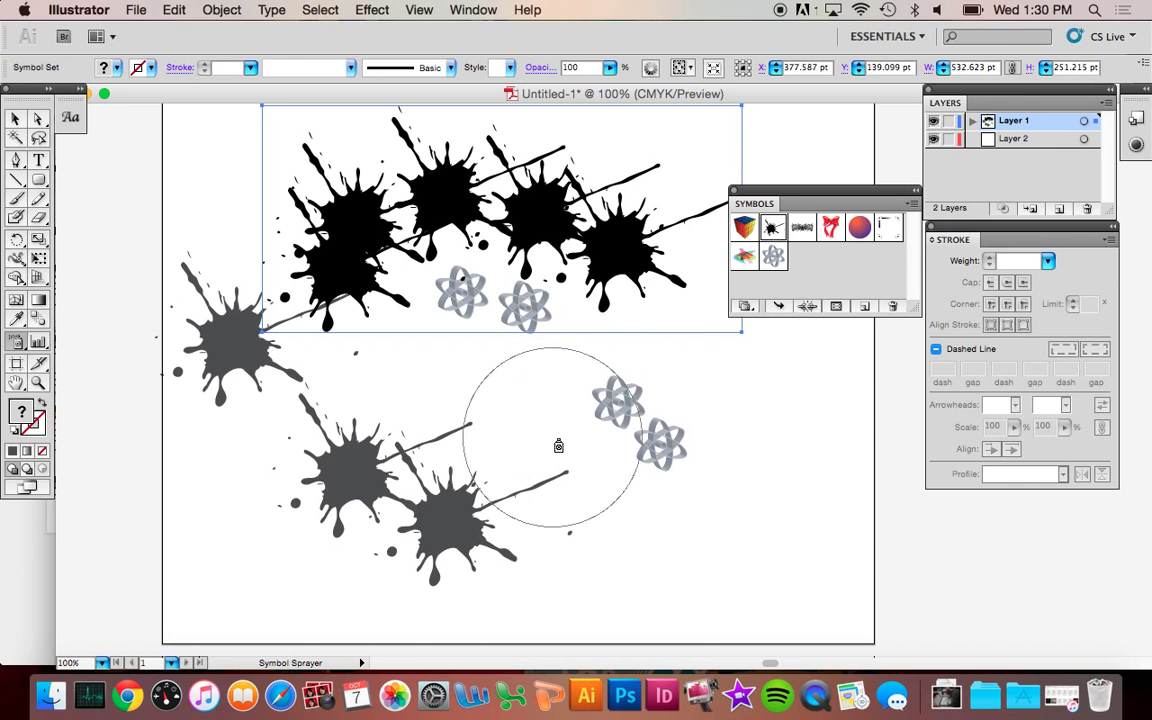
Step: Try to recolor the still-linked black splat set blue (#477FE2) in isolation mode
key(v)
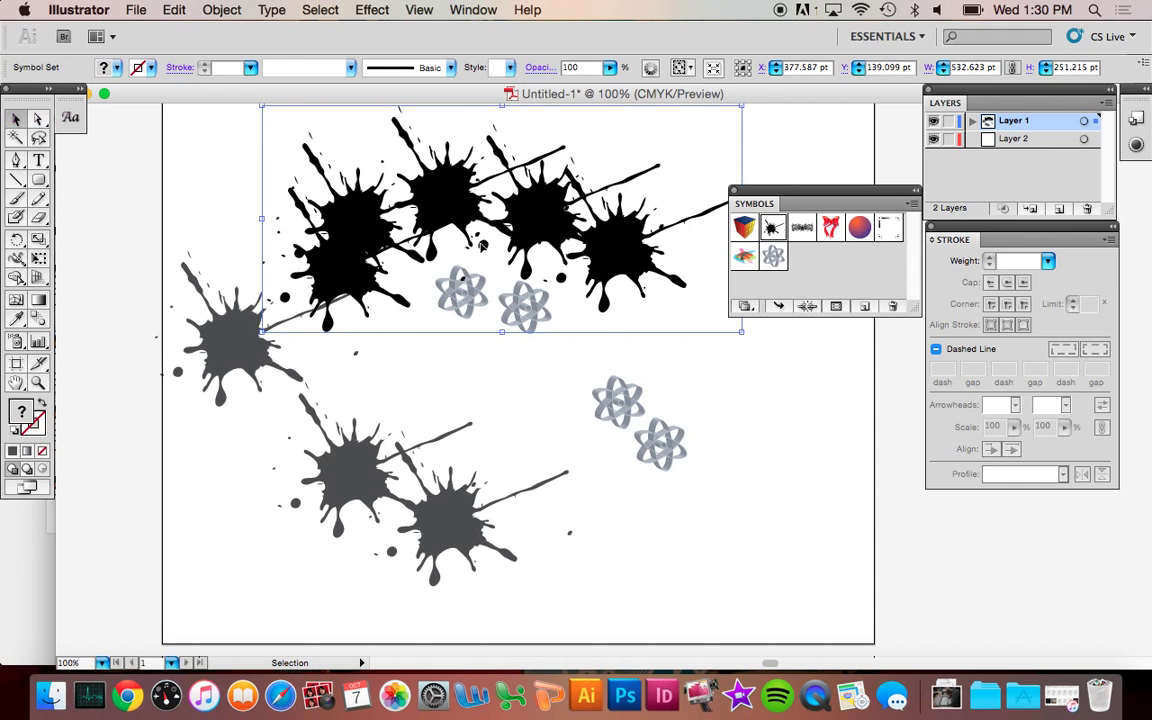
double_click(440, 222)
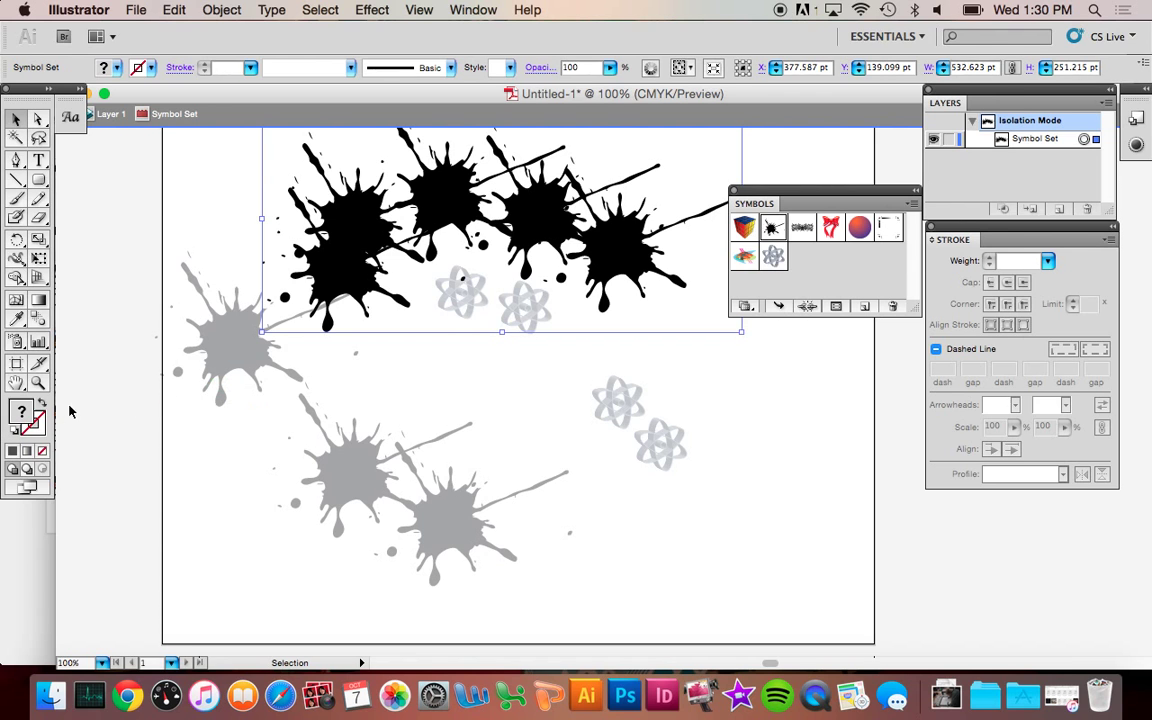
double_click(21, 411)
click(491, 210)
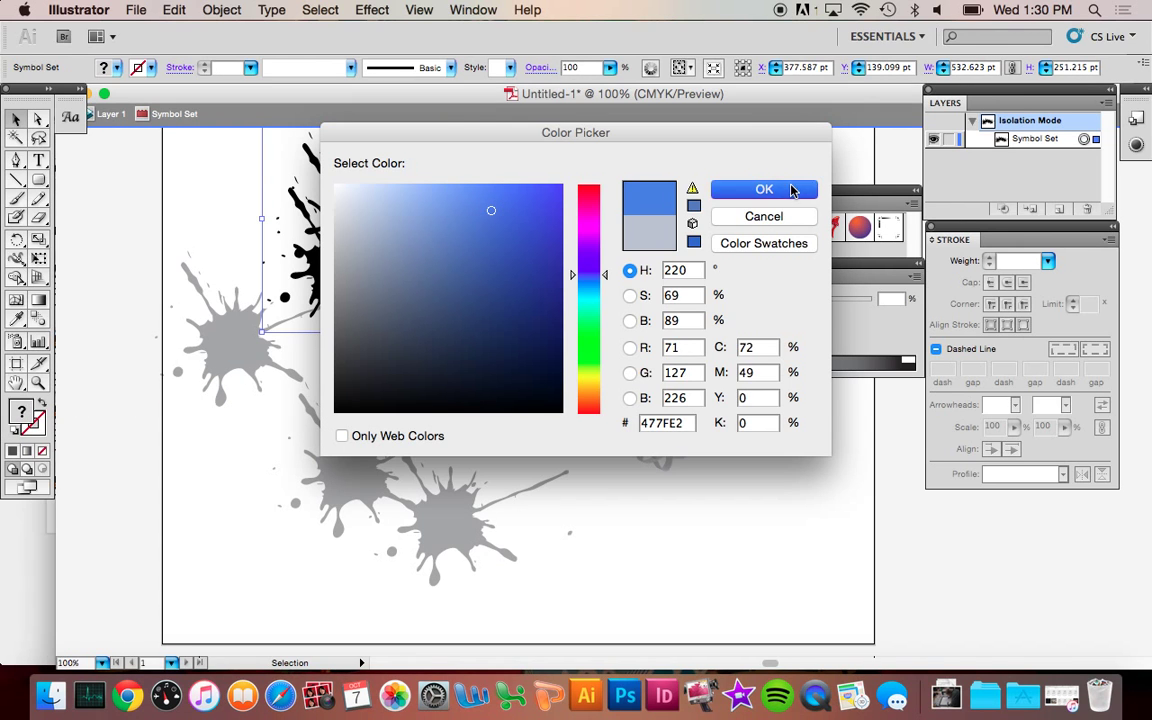
click(791, 190)
Step: Move the document window clear of the tools and exit isolation mode on the black splat set
drag(167, 96, 222, 94)
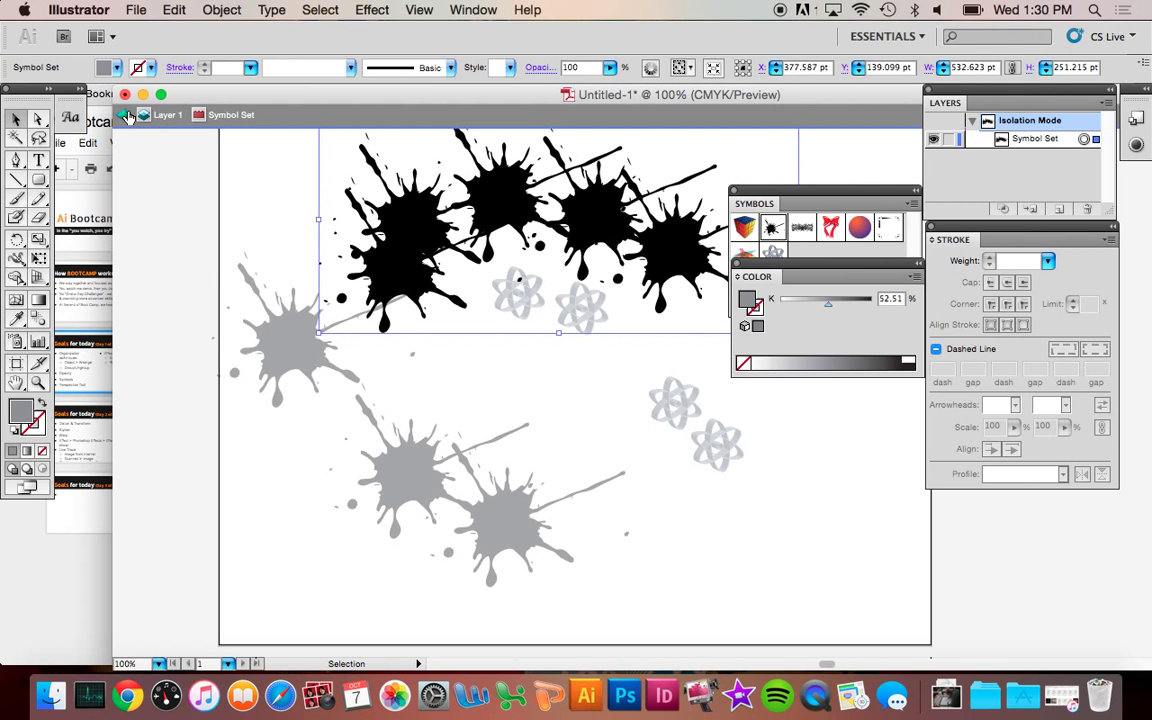
click(127, 116)
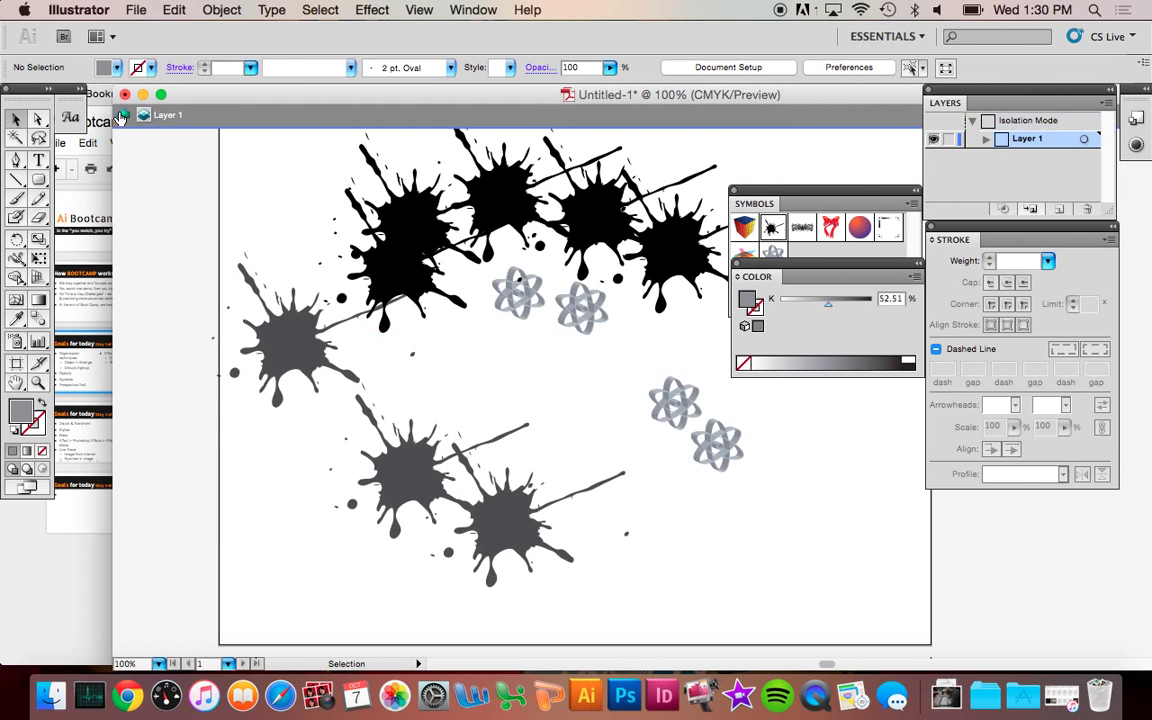
click(127, 116)
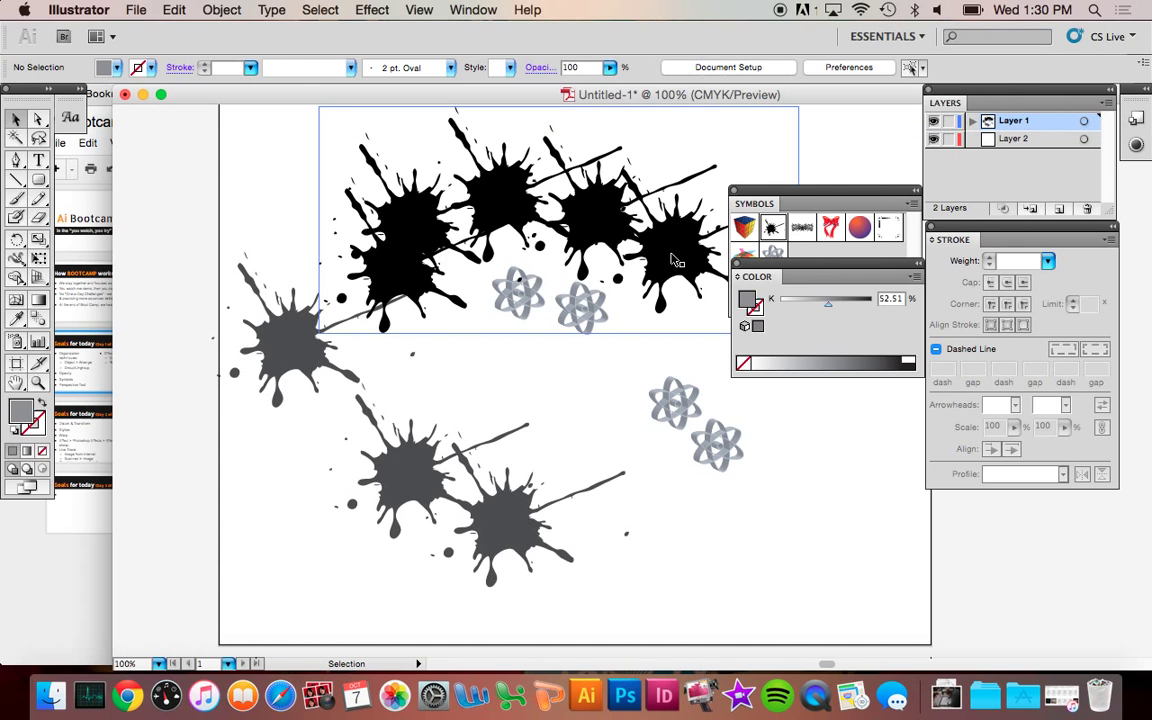
Step: Bring the Symbols panel in front of the Color panel and look through the list of symbol libraries
click(785, 203)
click(744, 310)
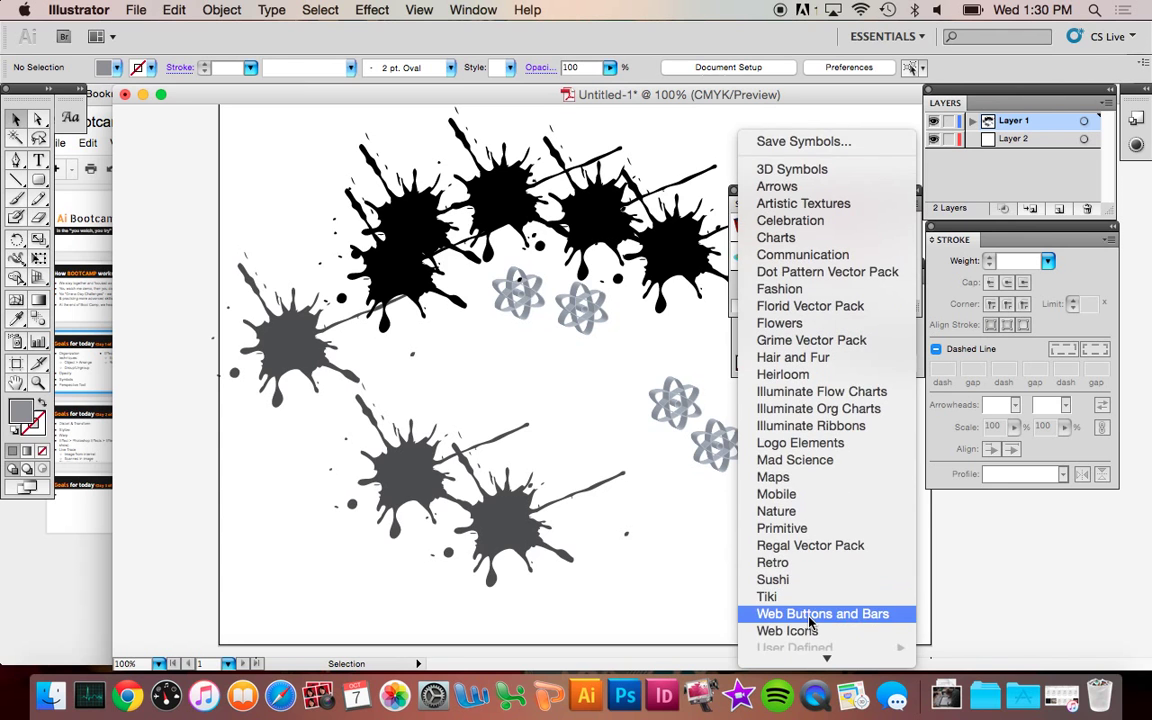
click(705, 379)
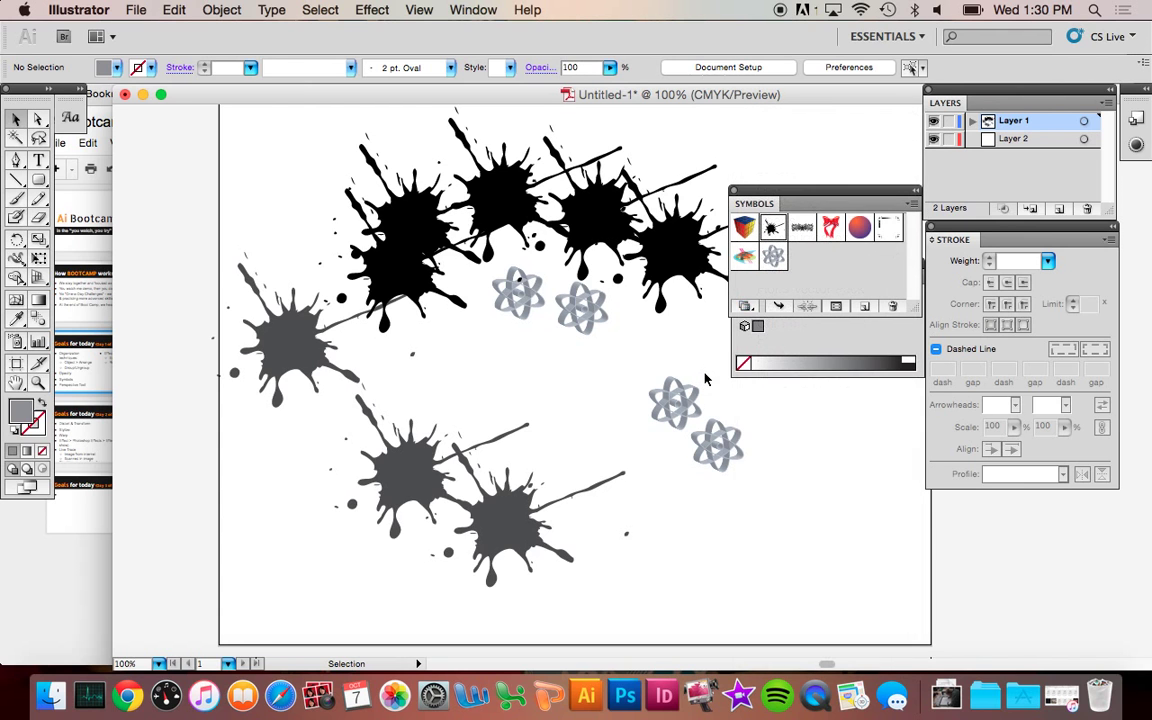